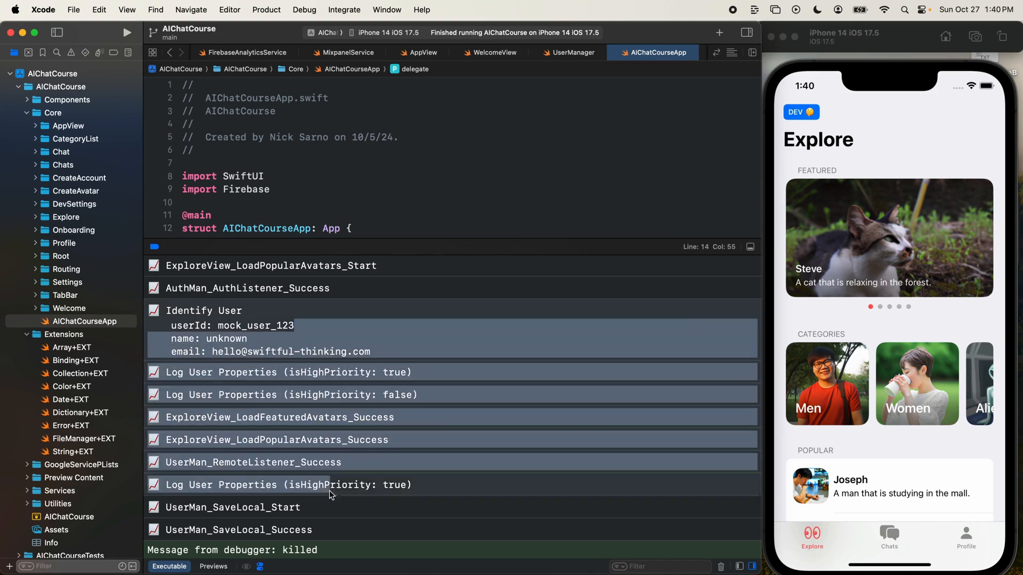
- Hide the debug console and locate the .dev case in the Dependencies initializer of AIChatCourseApp
left_click_drag(495, 246, 496, 263)
key("super+shift+y")
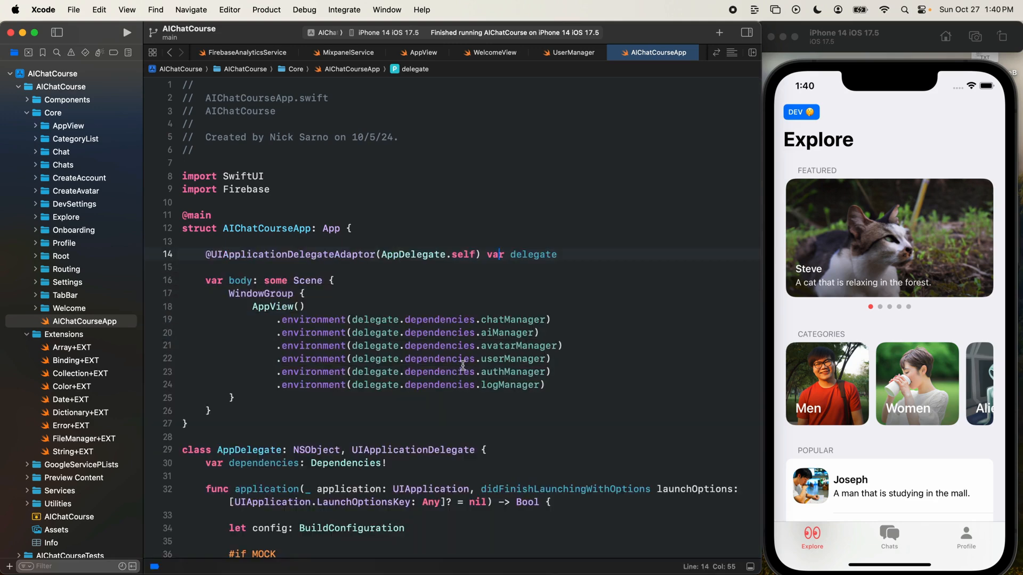
scroll(462, 366, "down", 7)
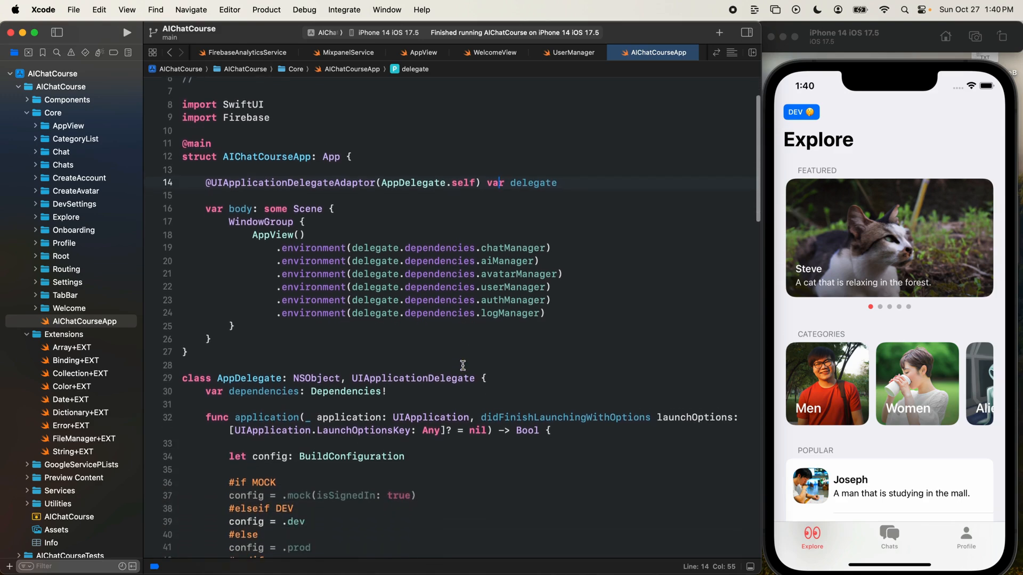
scroll(463, 366, "down", 20)
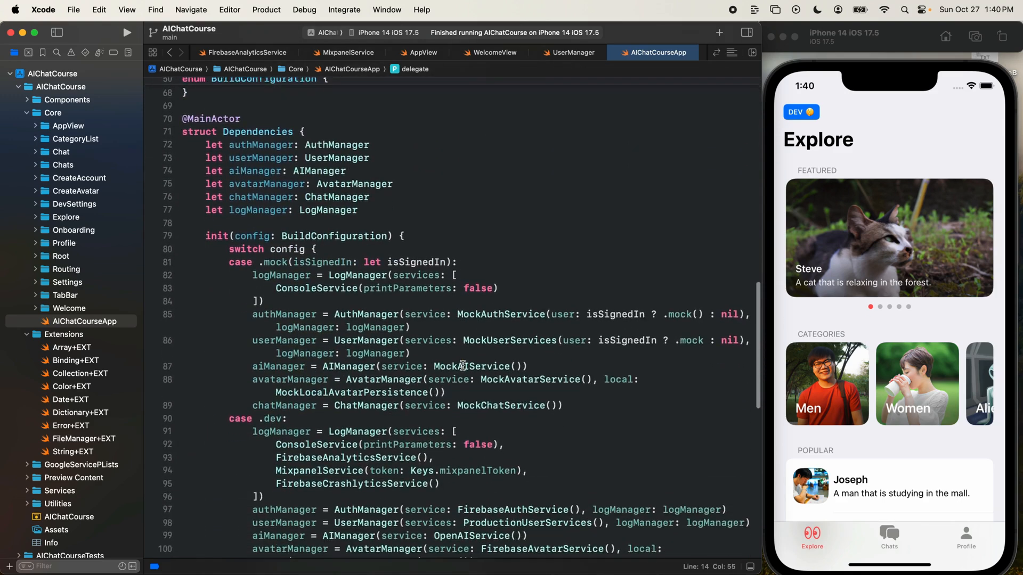
left_click(260, 294)
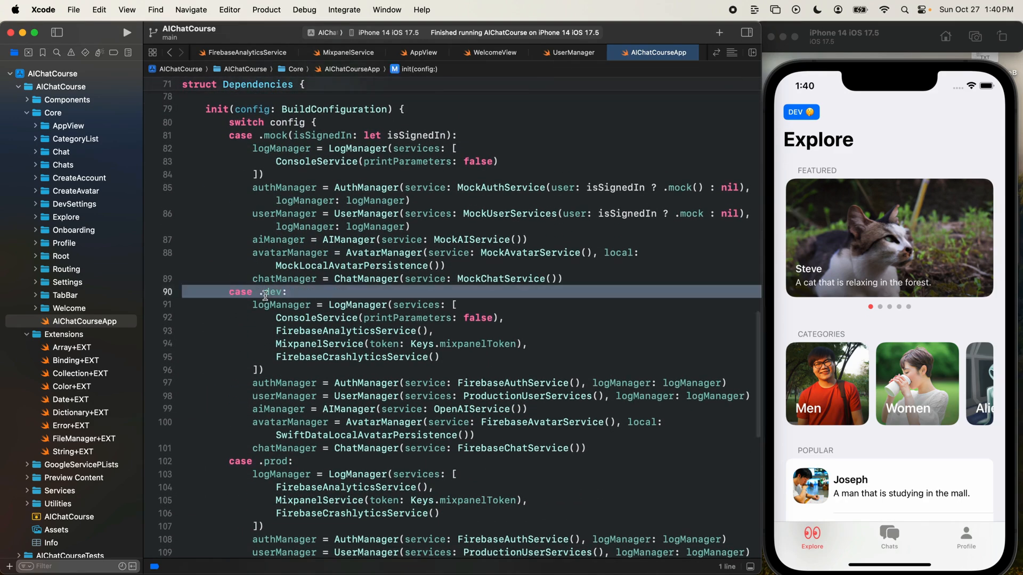
- Review the log services passed to LogManager in the .dev case, including ConsoleService, MixpanelService and FirebaseCrashlyticsService
scroll(311, 281, "down", 2)
left_click(310, 279)
double_click(311, 280)
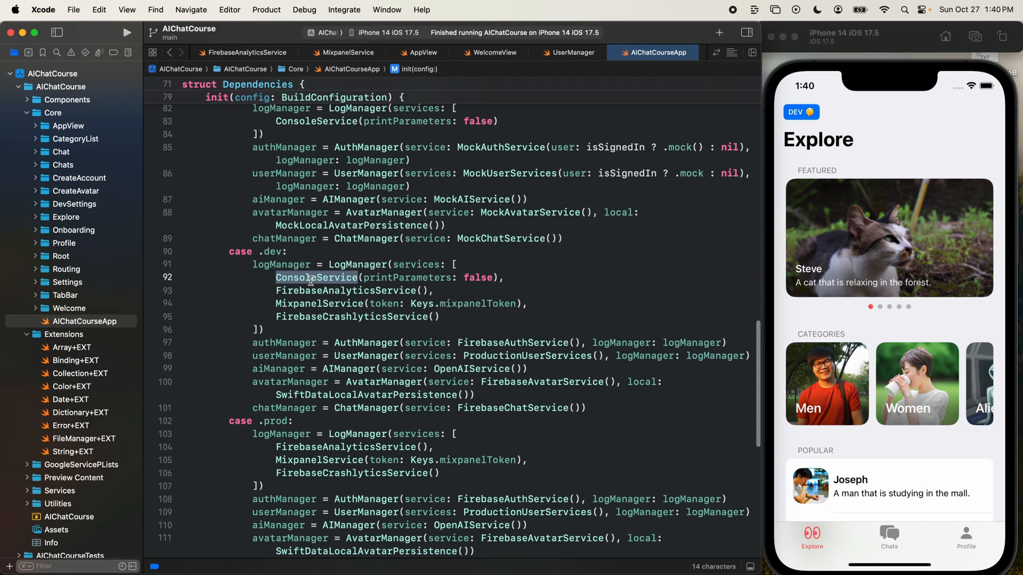
left_click(322, 303)
double_click(322, 303)
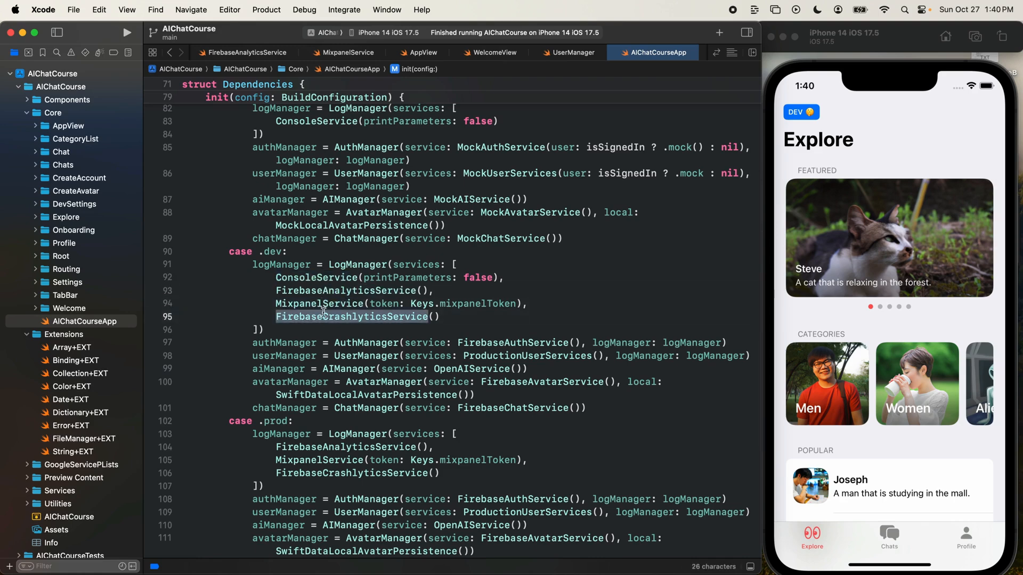
triple_click(325, 304)
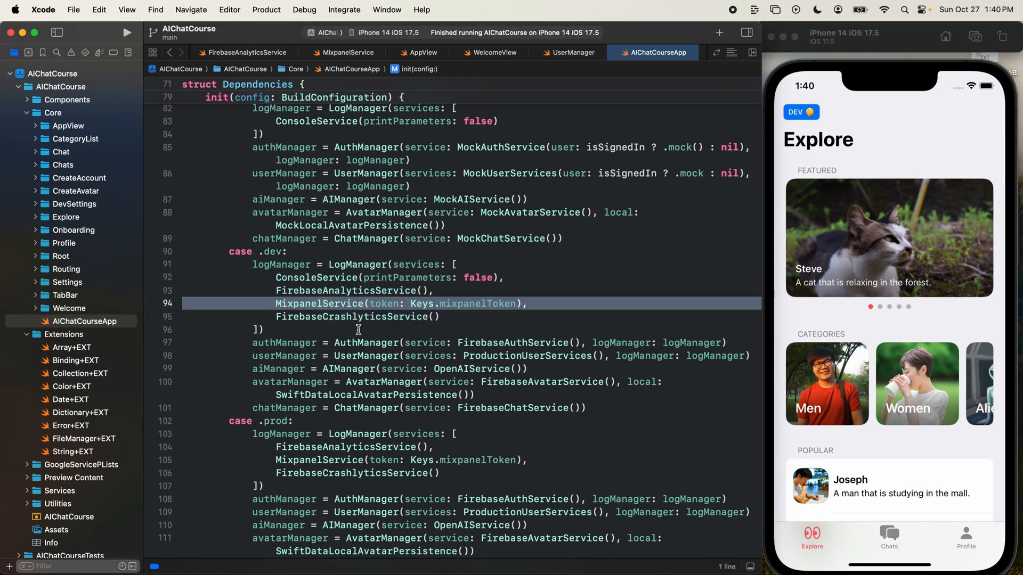
double_click(328, 299)
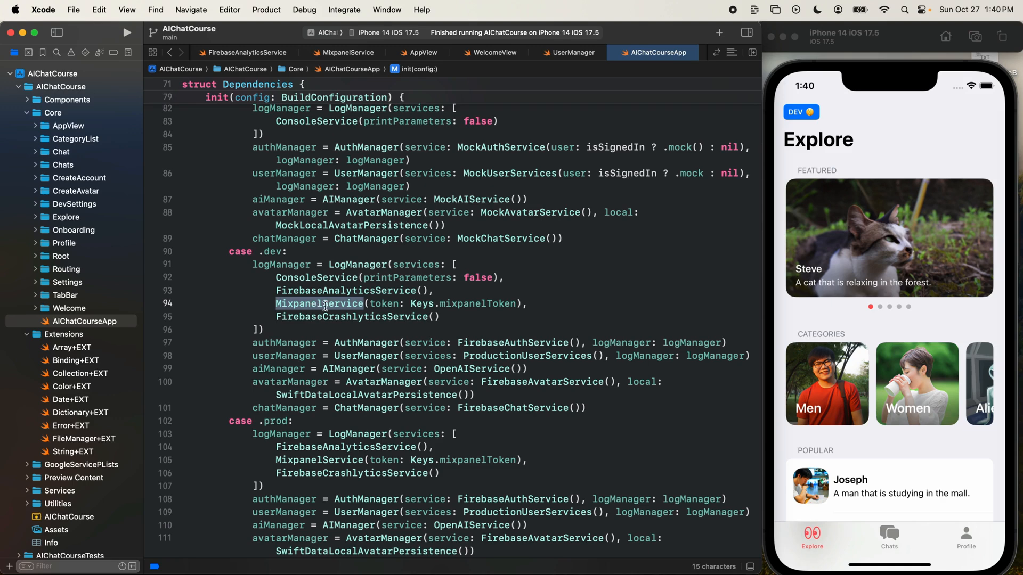
- Compare the ExploreView_LoadPopularAvatars_Success event in the debug console with the MixpanelService entry in the .dev case
left_click_drag(370, 566, 371, 337)
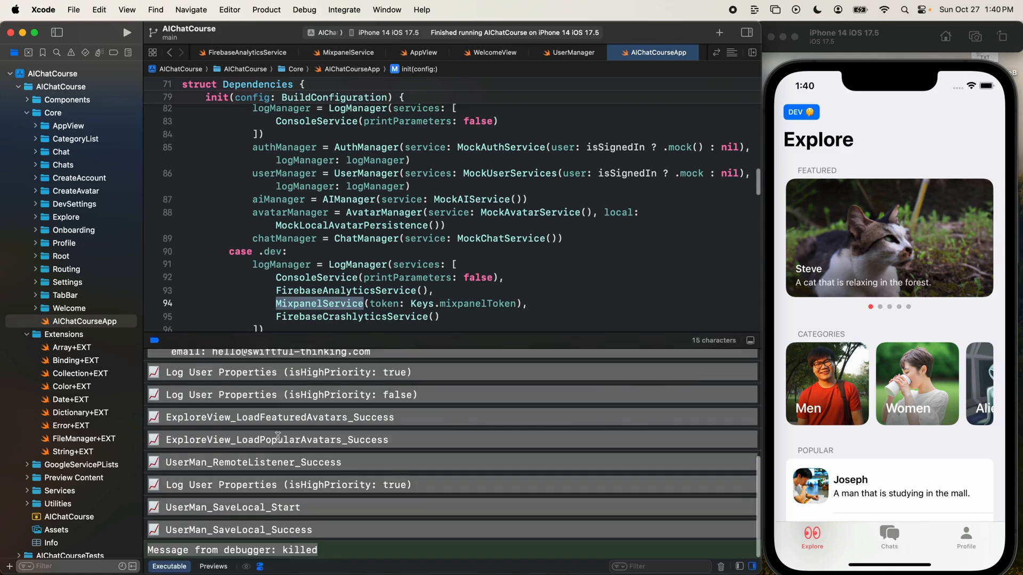
left_click(283, 479)
double_click(292, 438)
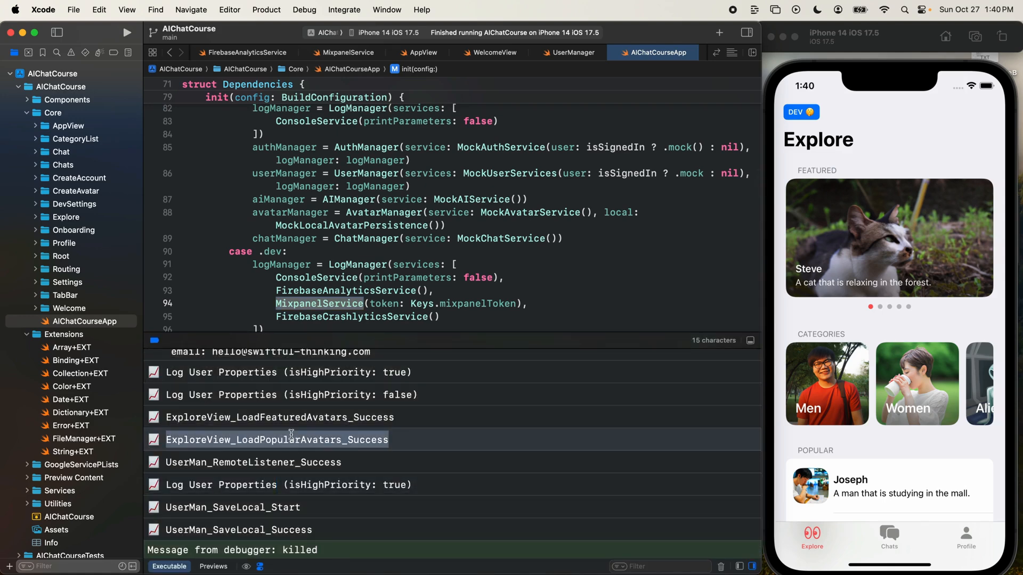
left_click_drag(382, 343, 379, 558)
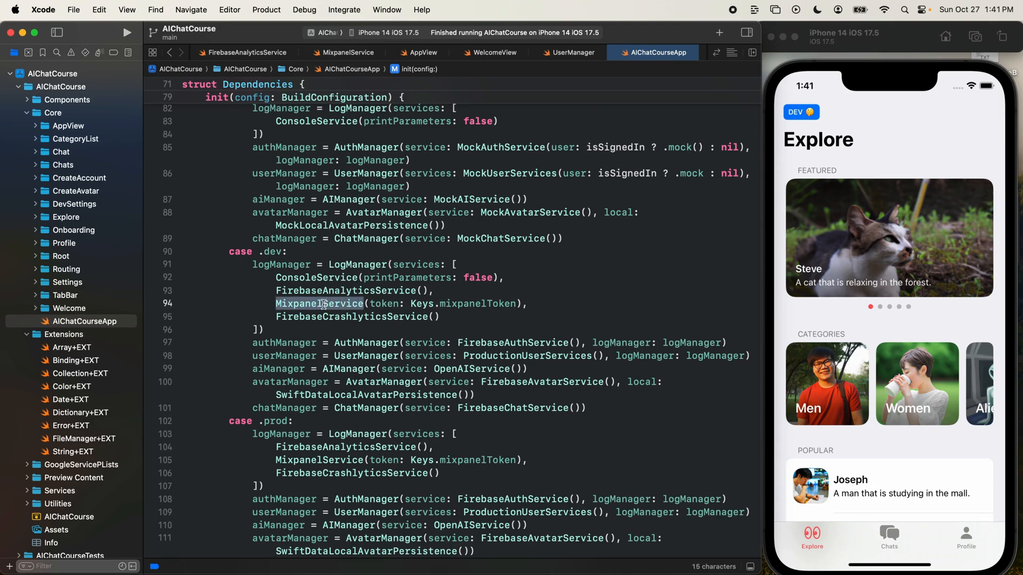
left_click(323, 304)
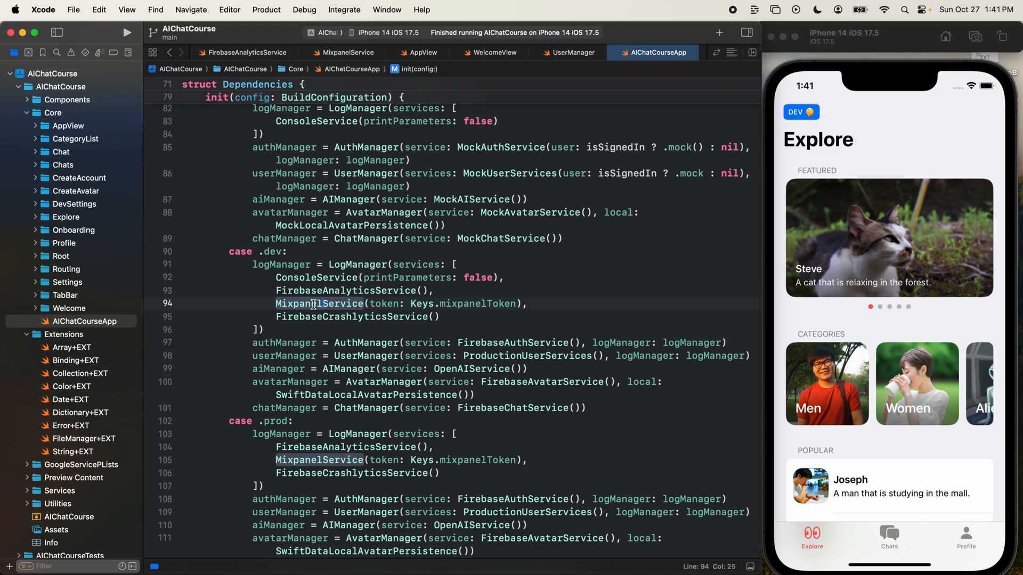
double_click(314, 304)
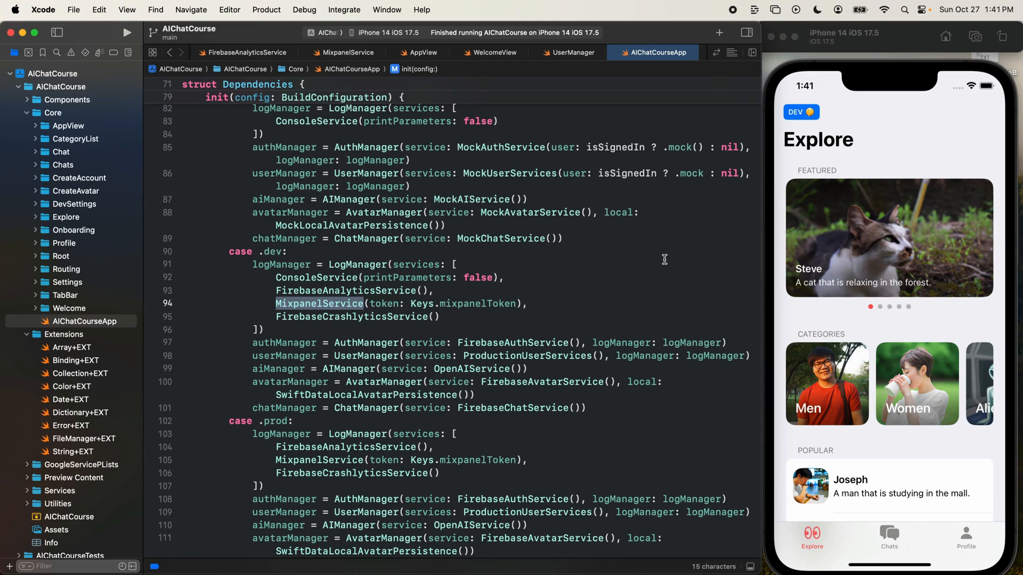
- Switch to Mixpanel in Safari and open the Users list of the AIChatCourse project
left_click_drag(720, 31, 739, 49)
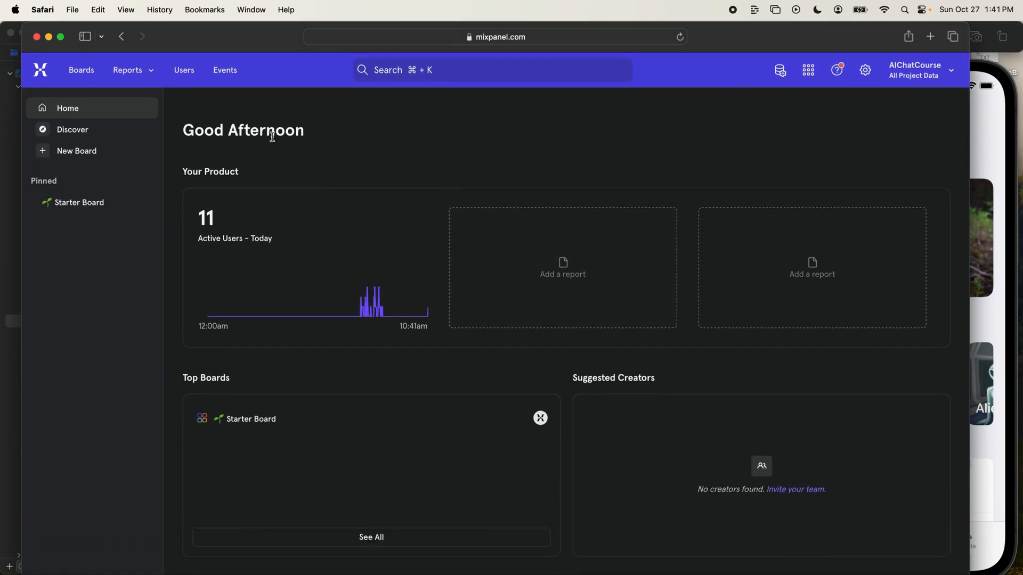
left_click(191, 79)
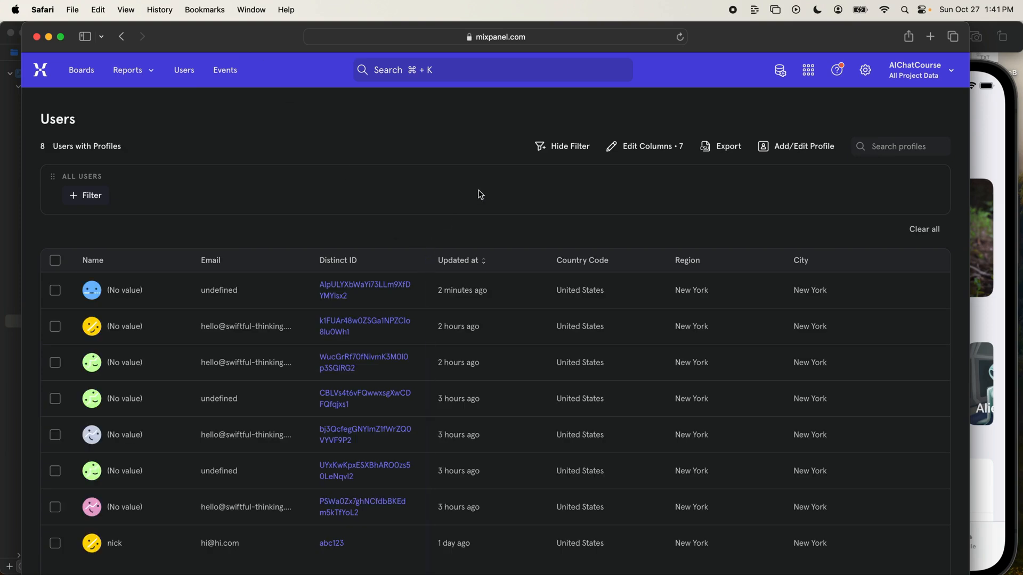
scroll(474, 211, "down", 2)
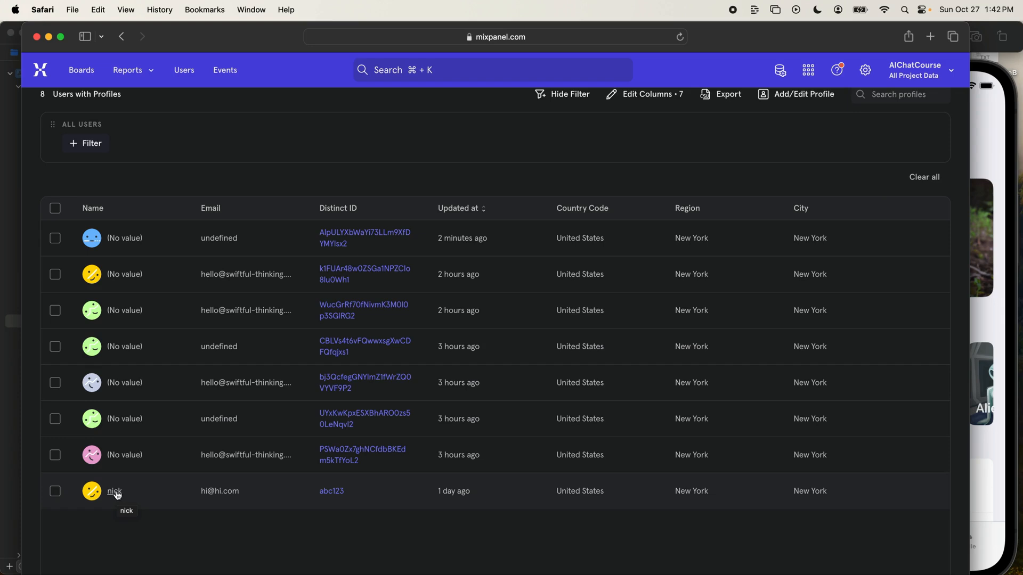
- Check the app in the Simulator against the Mixpanel Users list and look at the list's column editing option
left_click(1012, 322)
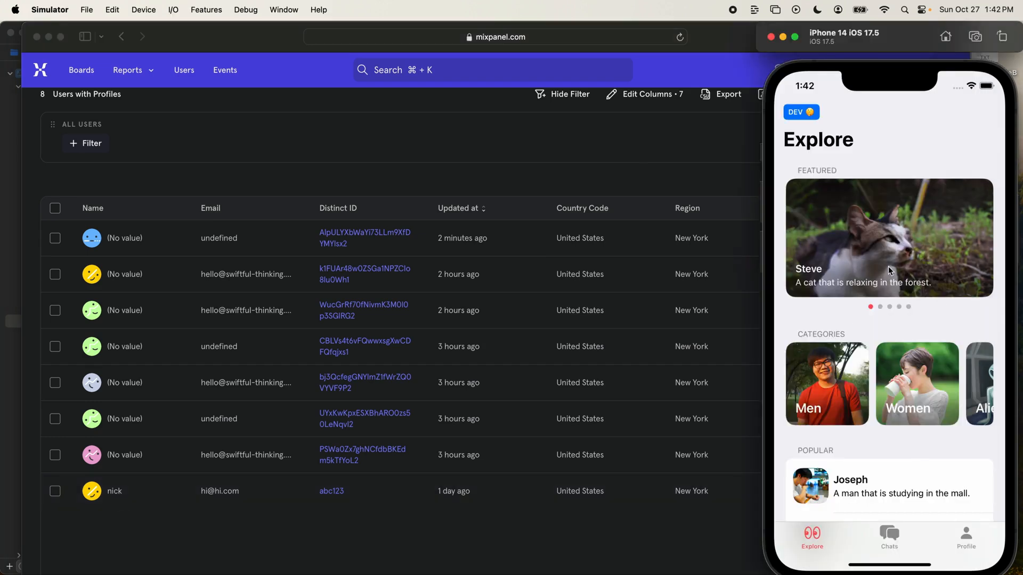
left_click(224, 263)
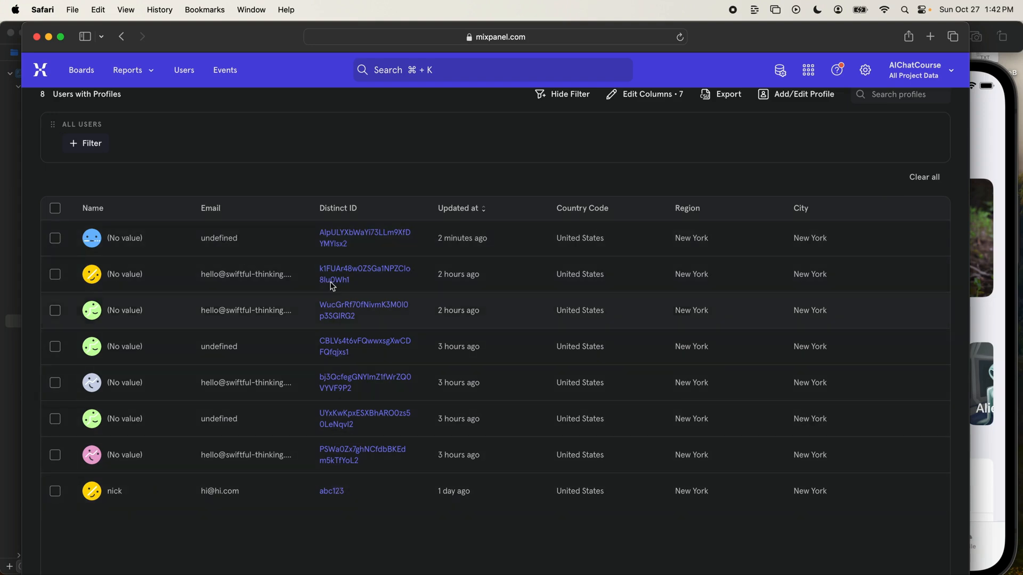
scroll(373, 250, "up", 2)
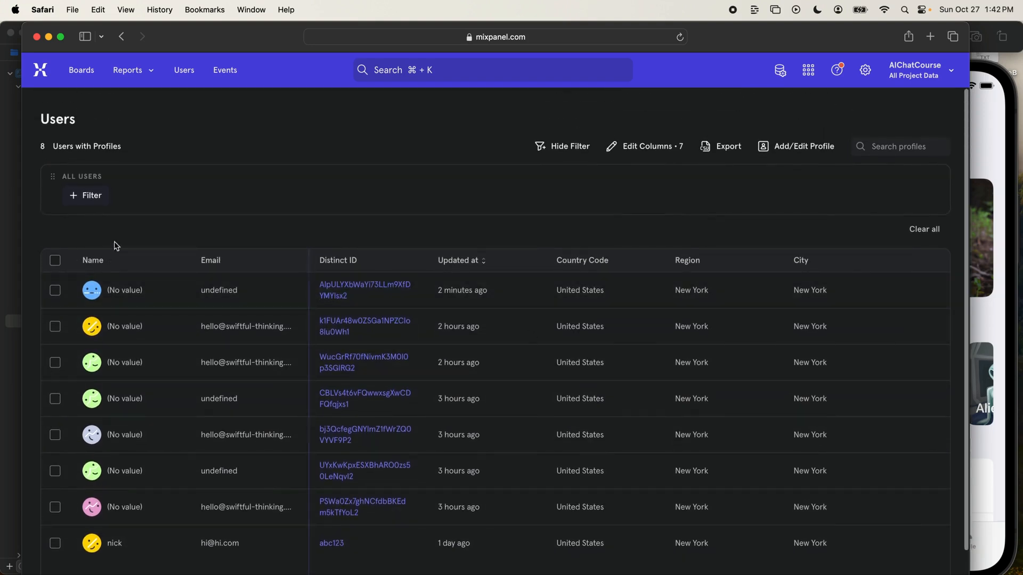
left_click(647, 149)
left_click(642, 149)
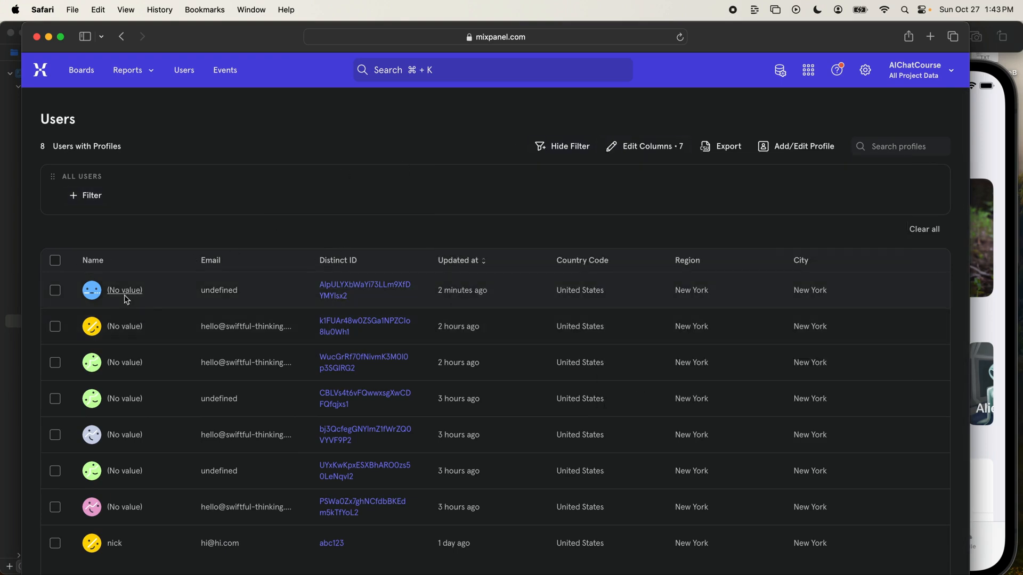
- Open the profile of the second user in the list and expand its distinct ID
scroll(127, 396, "down", 1)
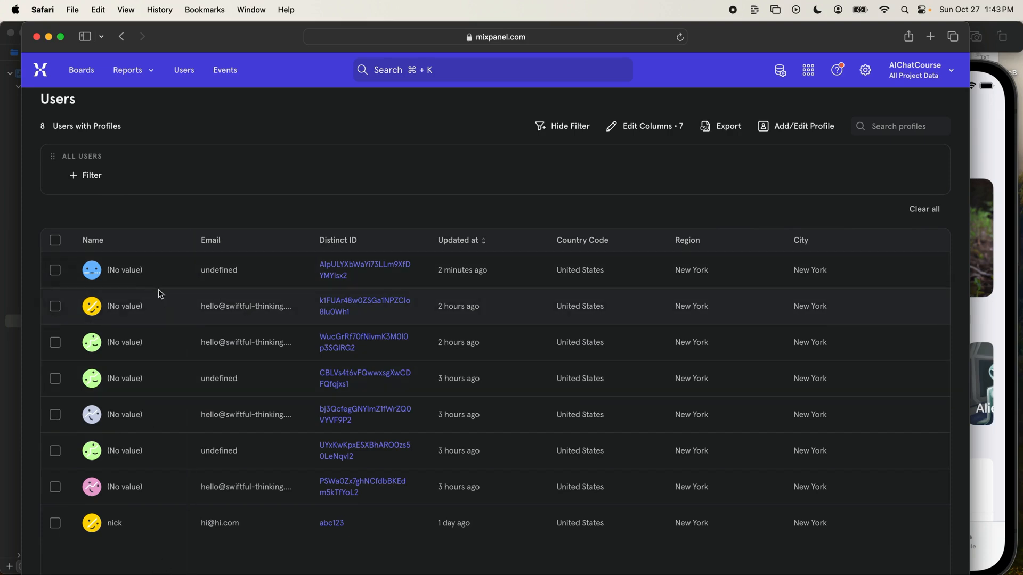
left_click(124, 306)
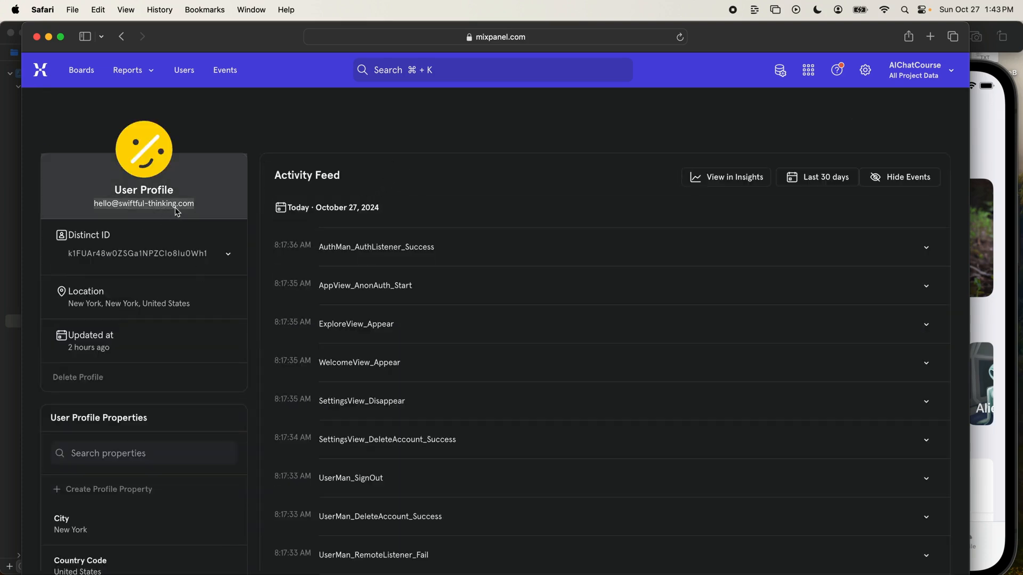
left_click(228, 254)
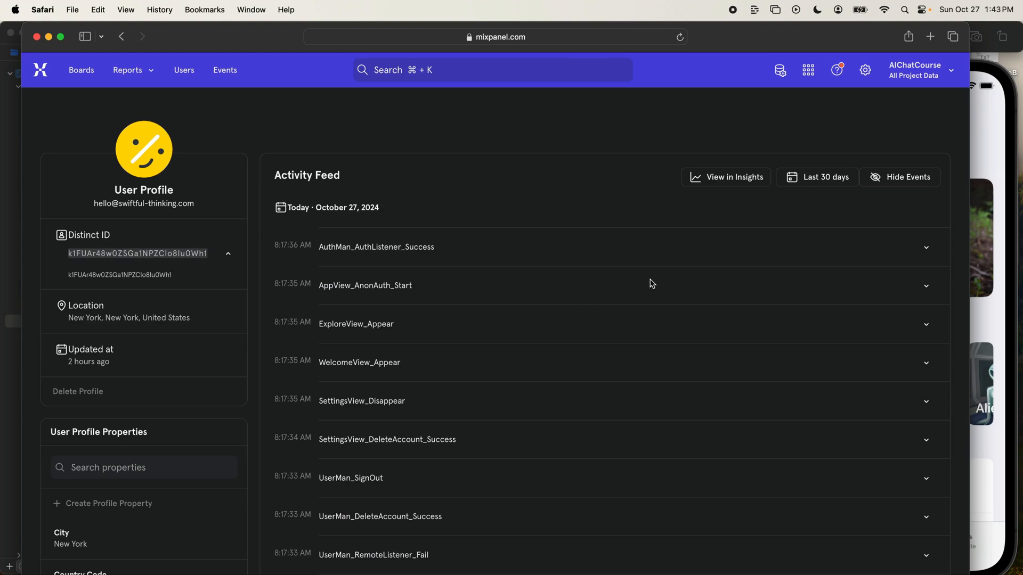
- Examine the user's activity feed, following the tracked events back to the oldest one loaded
left_click_drag(274, 176, 325, 177)
scroll(580, 358, "down", 1)
scroll(580, 358, "down", 10)
scroll(472, 414, "up", 10)
scroll(486, 192, "down", 15)
scroll(505, 249, "down", 20)
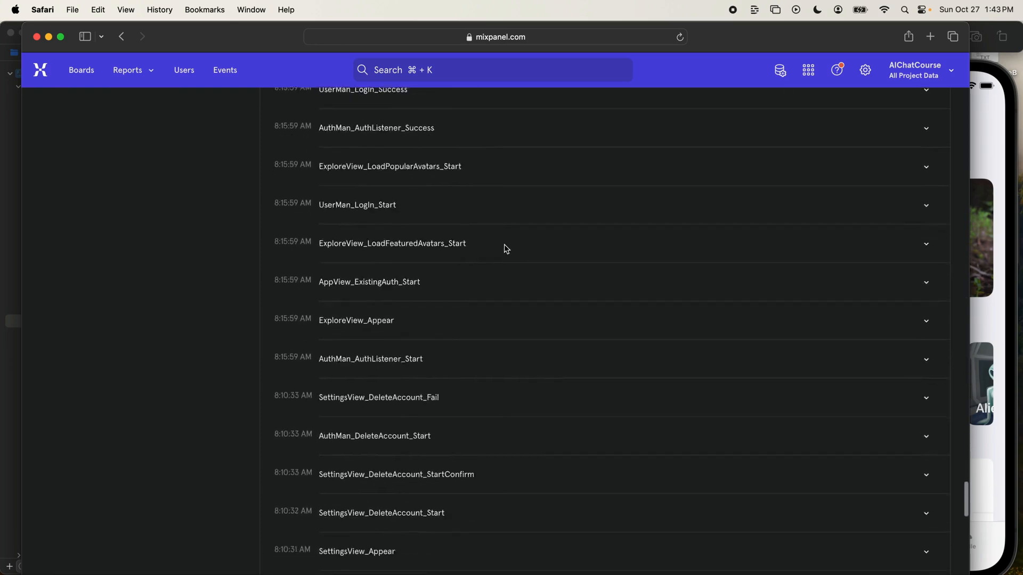
scroll(505, 248, "down", 10)
scroll(460, 341, "up", 8)
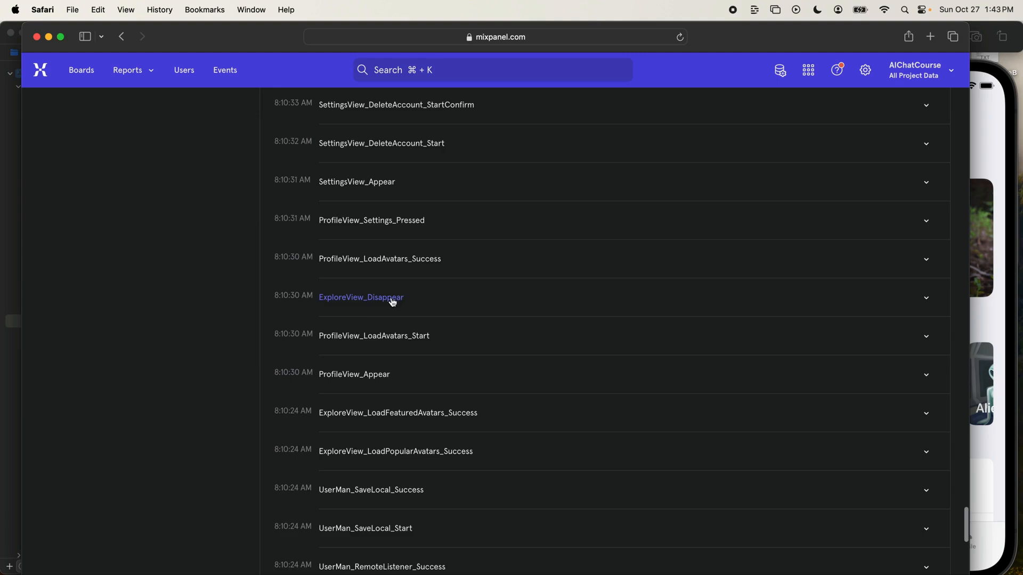
scroll(390, 299, "up", 2)
scroll(372, 298, "up", 1)
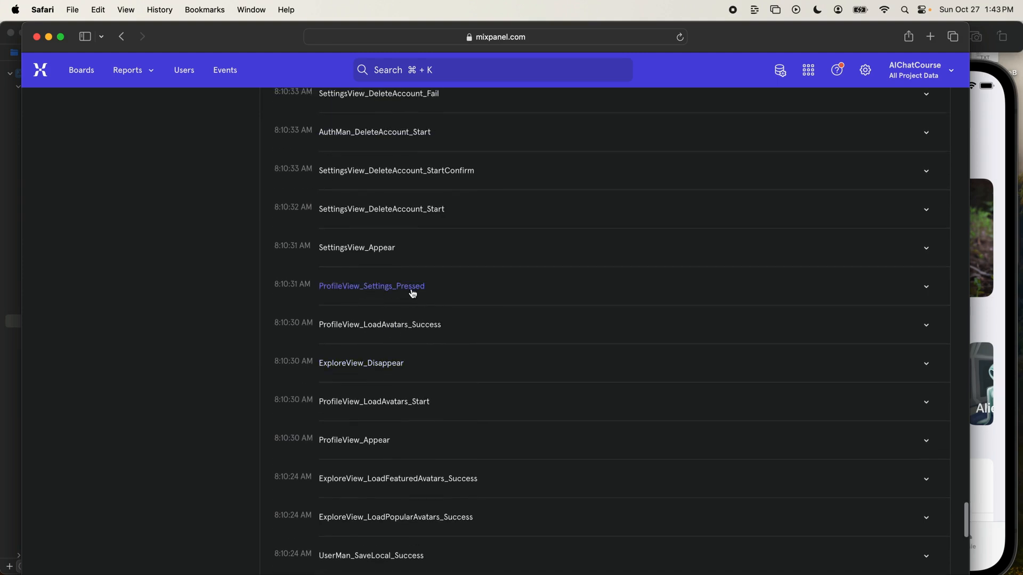
scroll(411, 287, "up", 5)
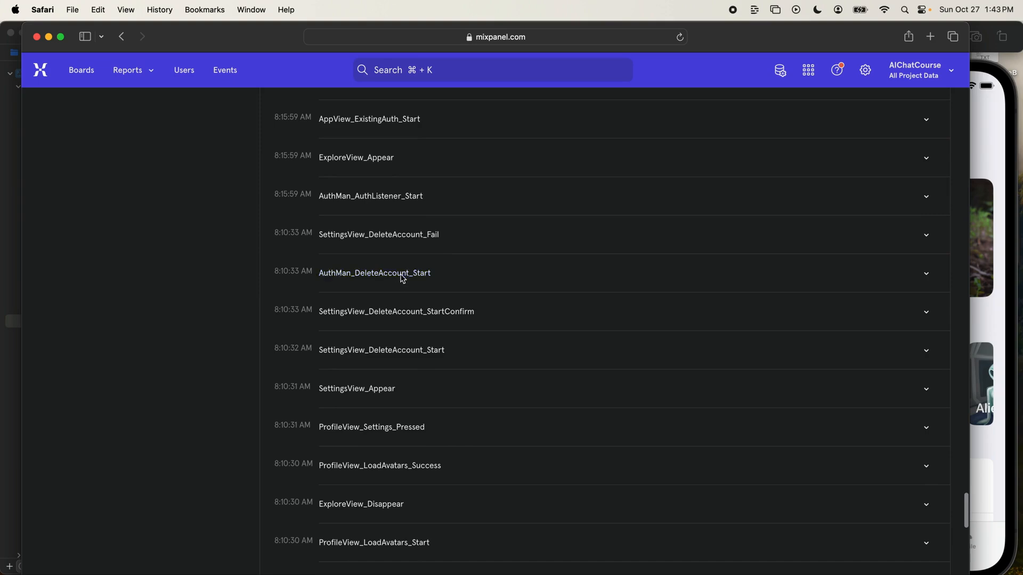
scroll(403, 281, "down", 10)
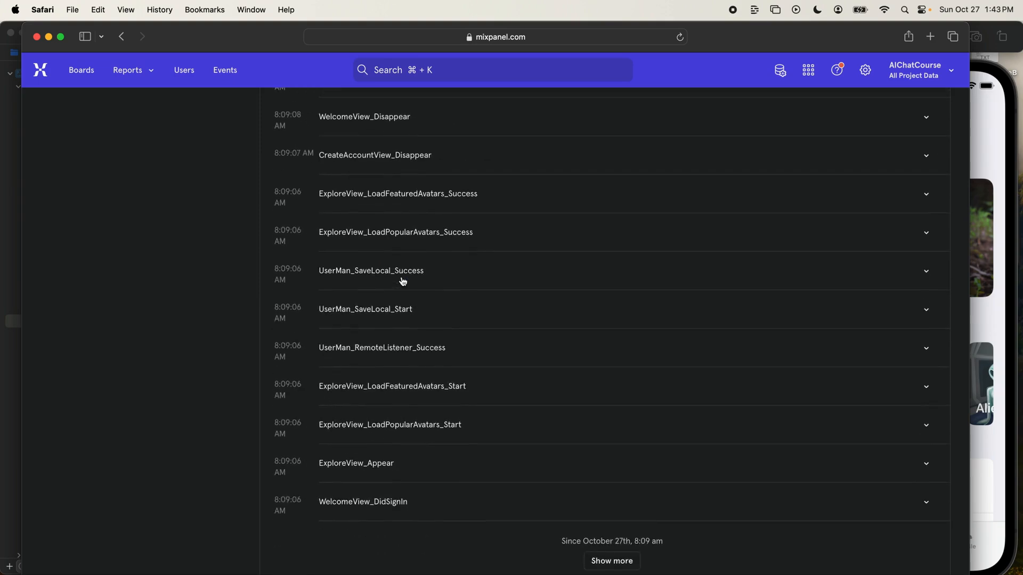
- Load more events in the activity feed, review the older ones and return to the start of the profile
left_click(591, 560)
scroll(461, 284, "down", 8)
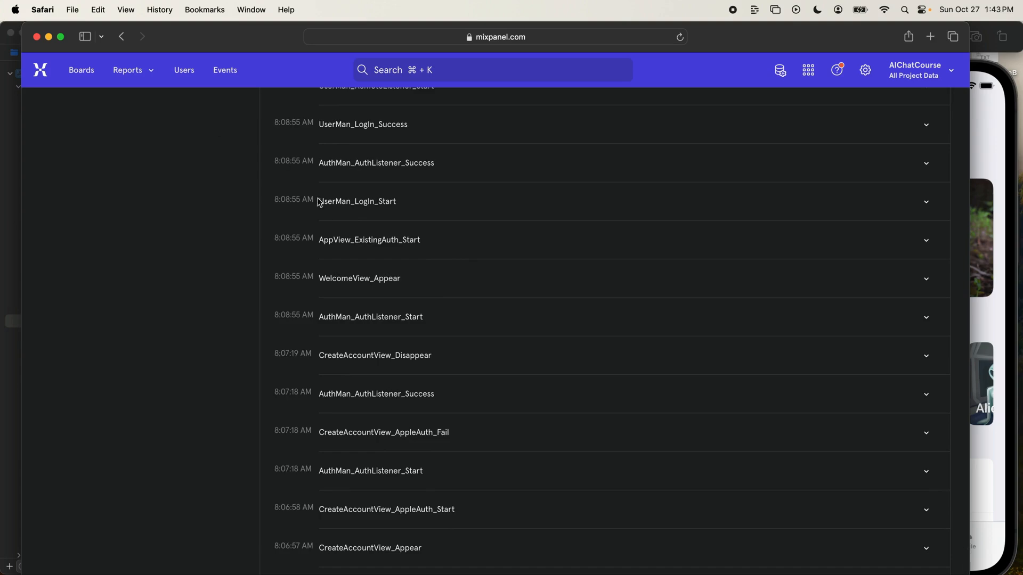
scroll(321, 210, "up", 15)
scroll(321, 214, "up", 20)
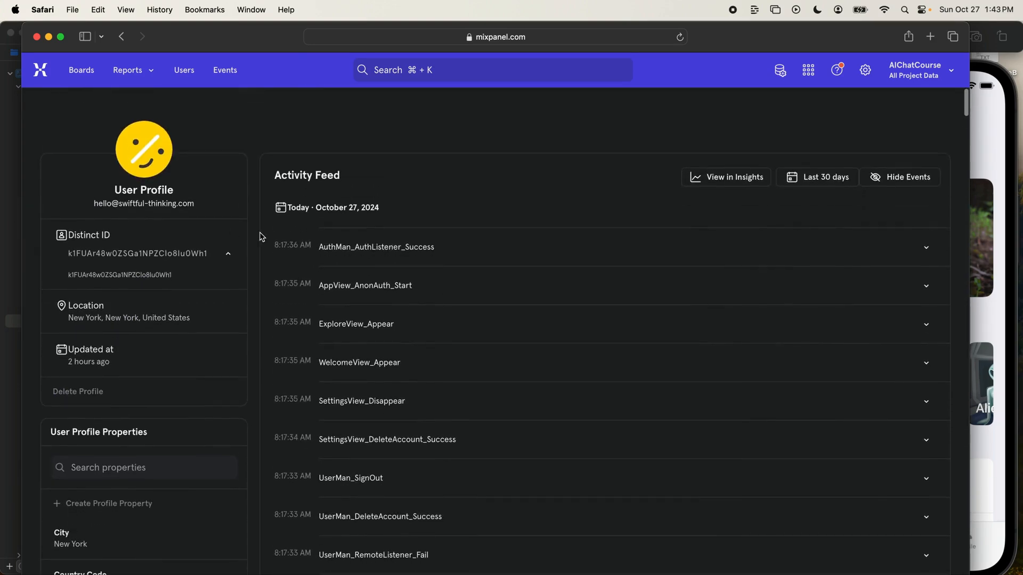
- Examine the User Profile Properties list, including location, iOS app release, app version, device model and iOS version
scroll(251, 284, "down", 6)
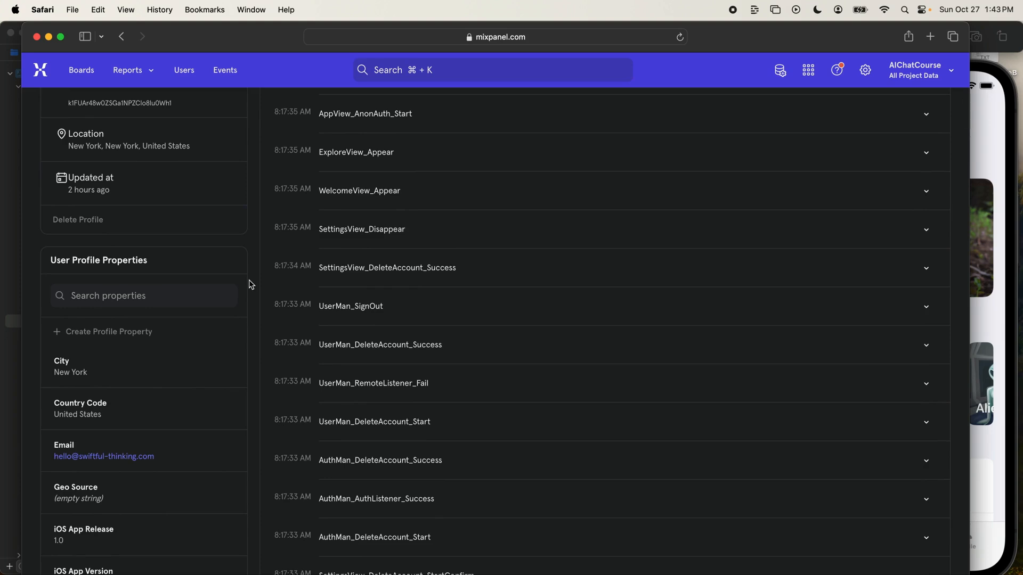
scroll(245, 266, "down", 2)
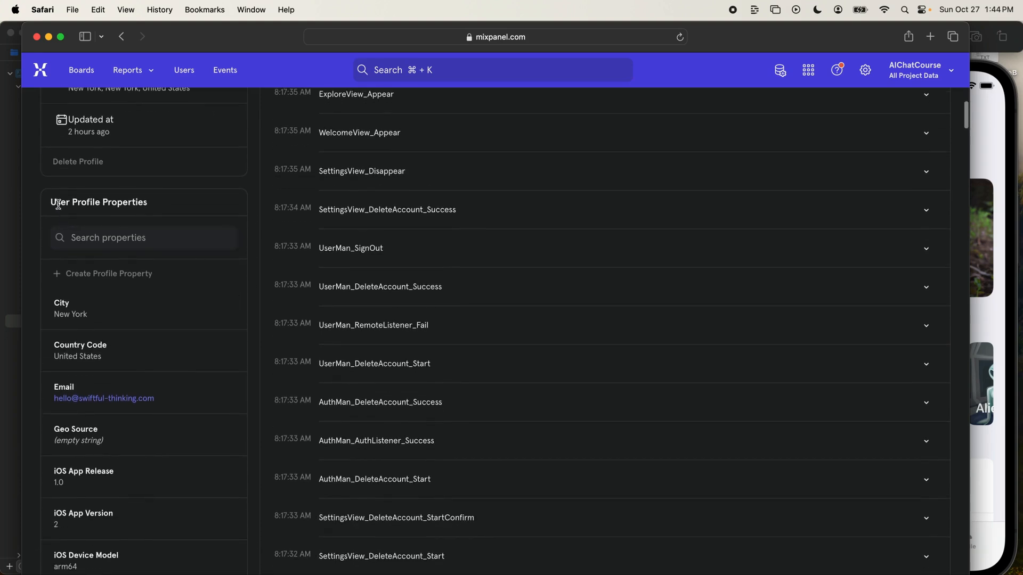
scroll(224, 287, "down", 2)
scroll(181, 341, "down", 20)
scroll(181, 342, "up", 20)
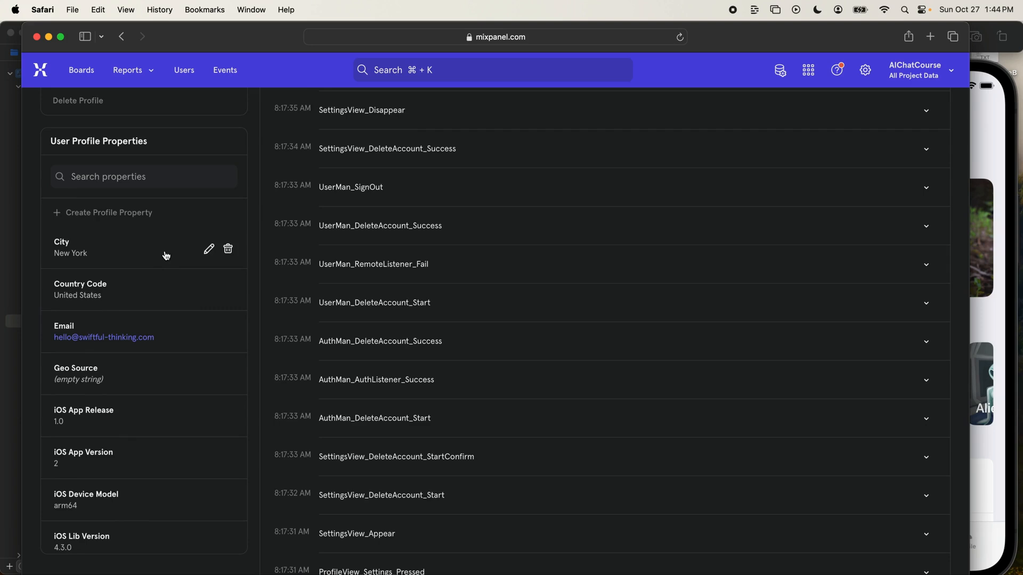
scroll(115, 351, "down", 2)
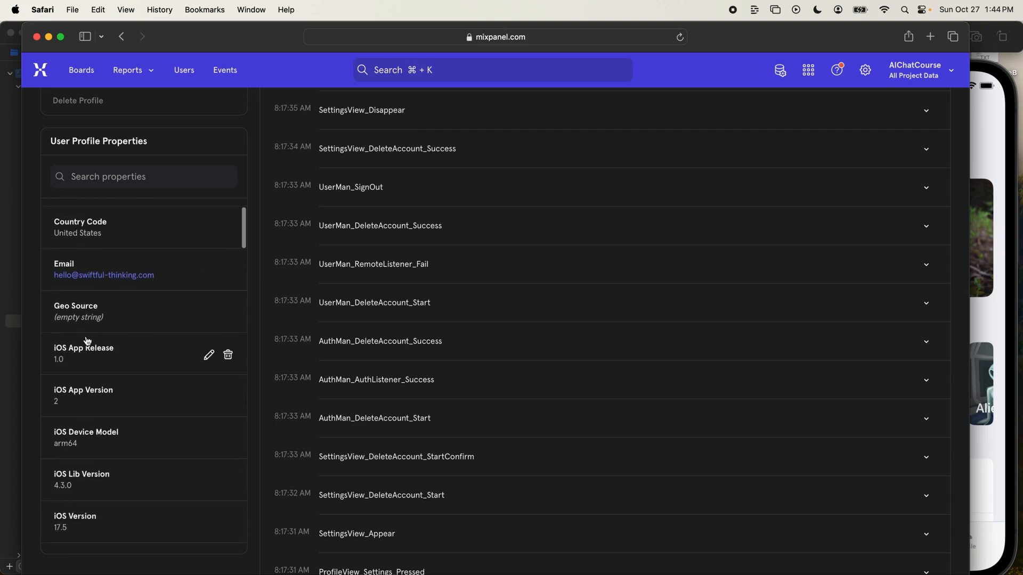
scroll(89, 330, "down", 3)
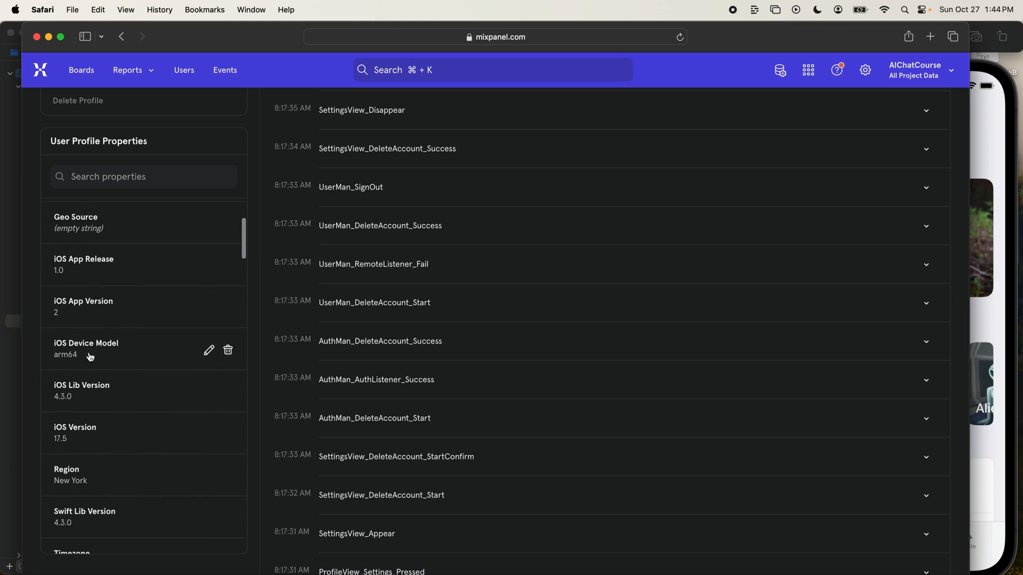
- Examine the further User Profile Properties, covering app session totals and the uauth_ and user_ properties through user_user_id
scroll(88, 357, "down", 2)
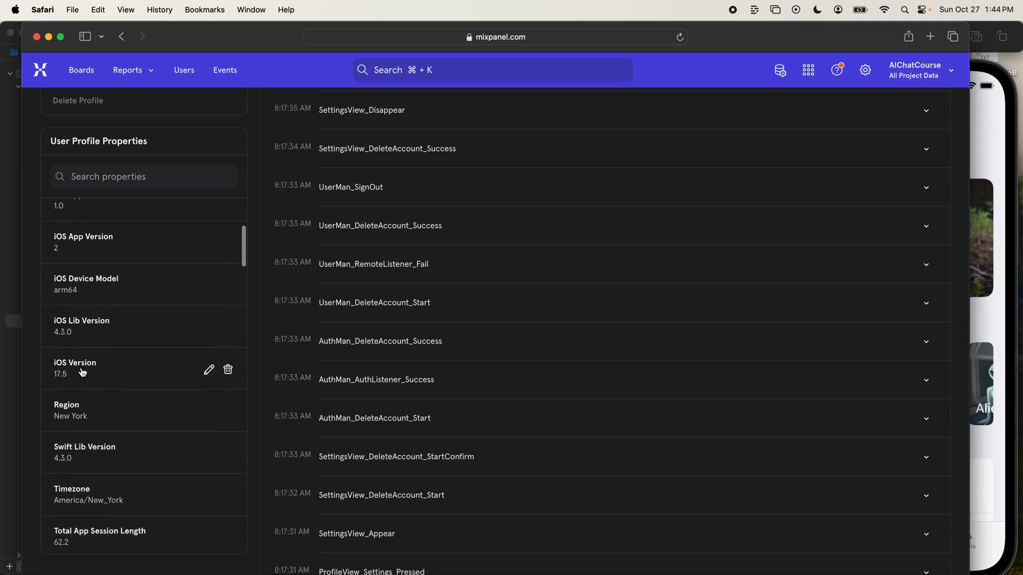
scroll(82, 373, "down", 4)
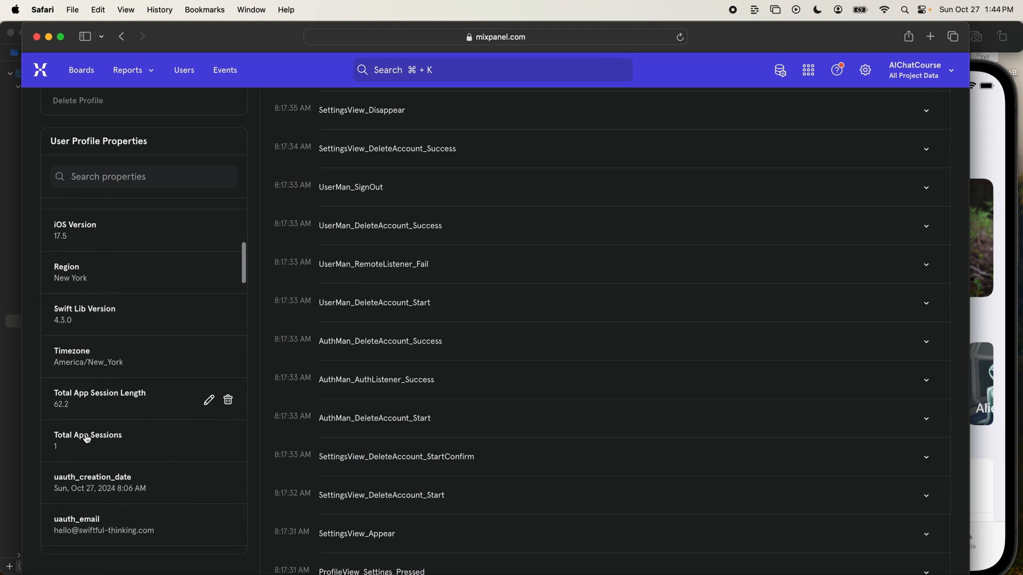
scroll(128, 436, "down", 5)
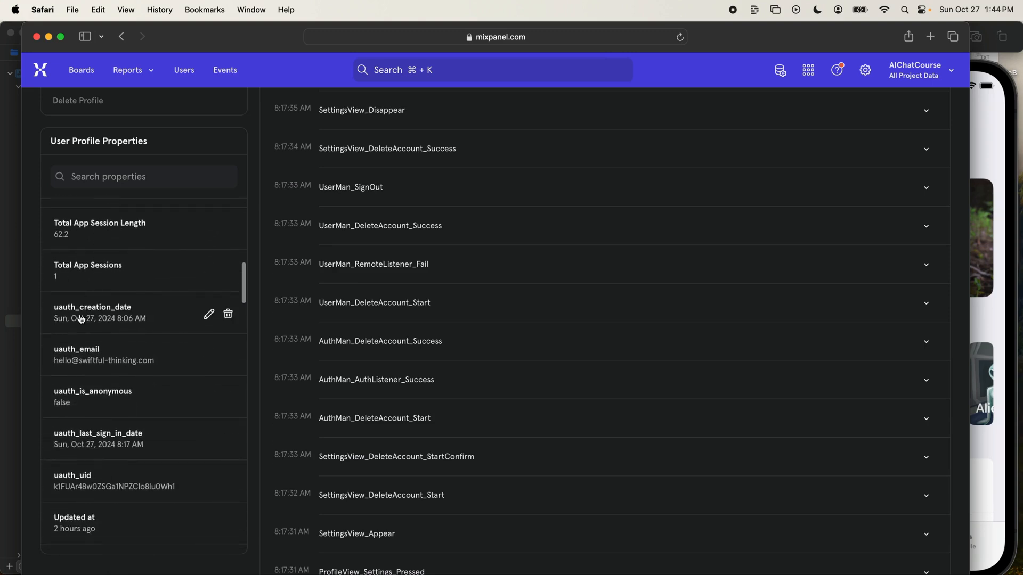
scroll(73, 313, "down", 3)
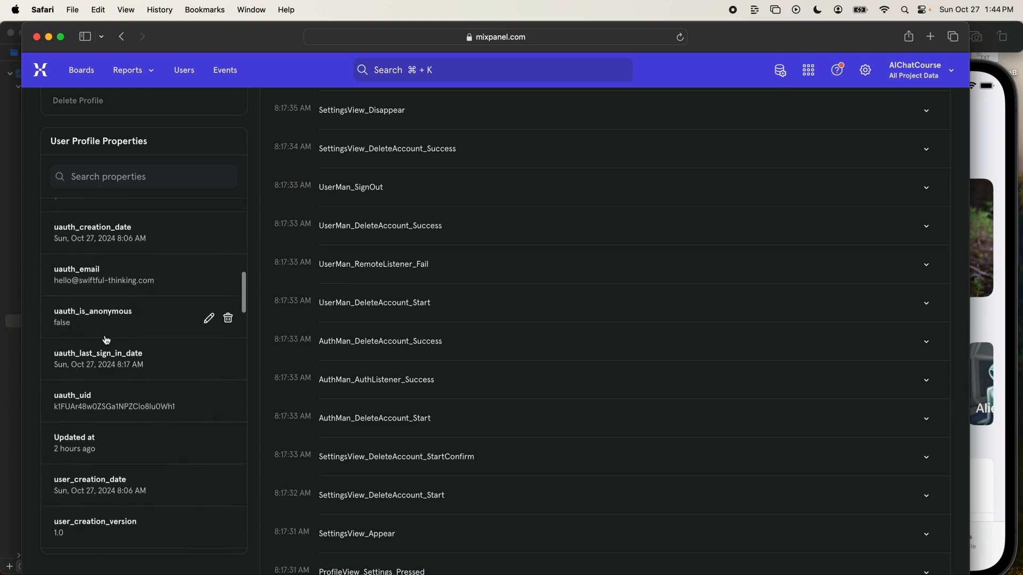
scroll(104, 341, "down", 1)
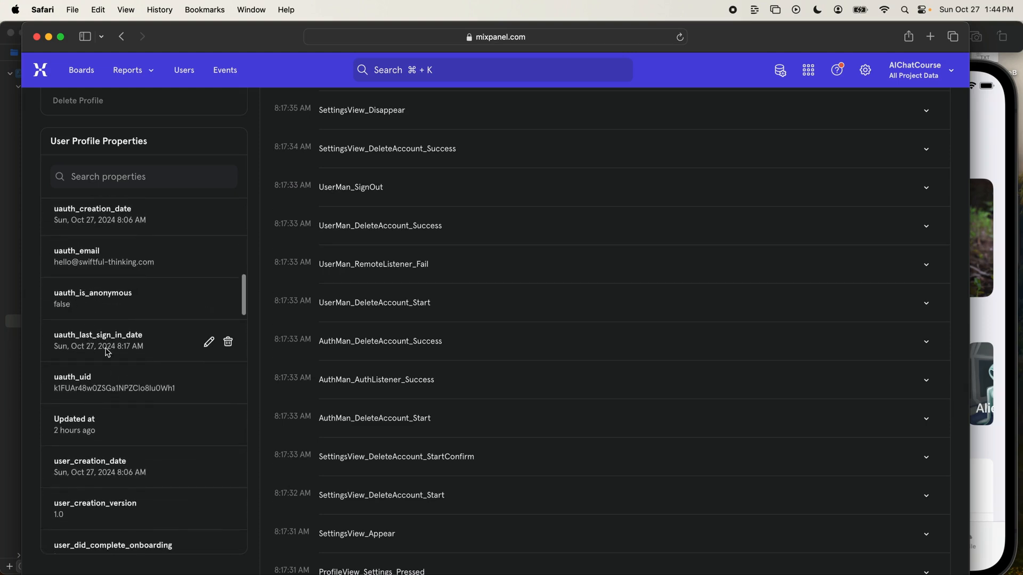
scroll(111, 351, "down", 5)
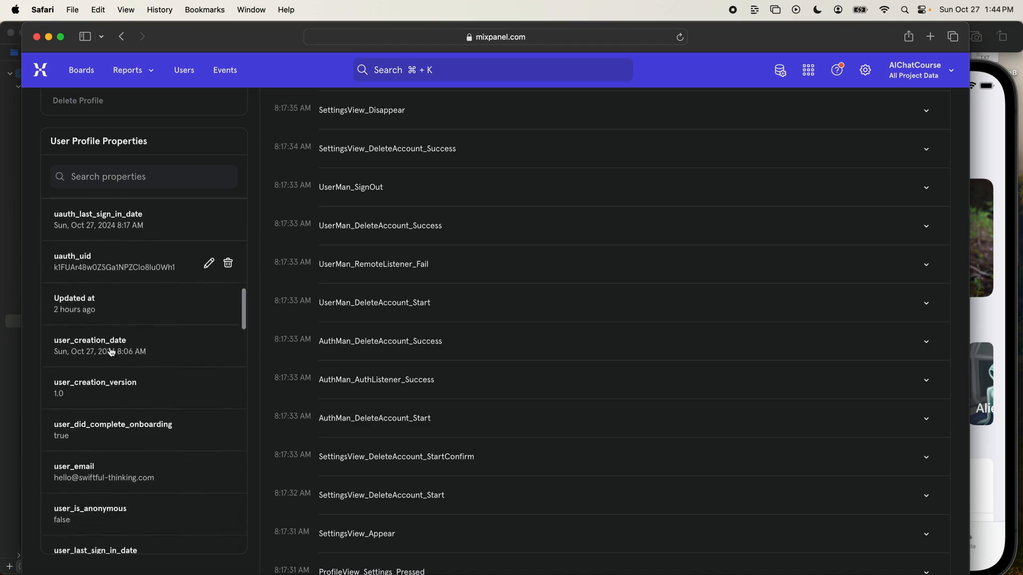
scroll(111, 352, "down", 3)
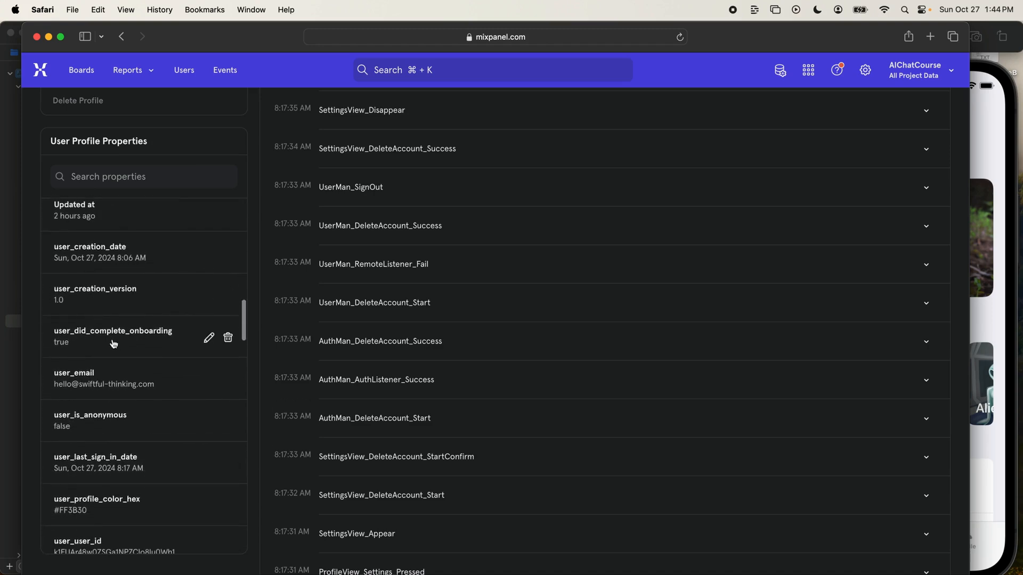
scroll(113, 344, "down", 3)
scroll(99, 366, "down", 2)
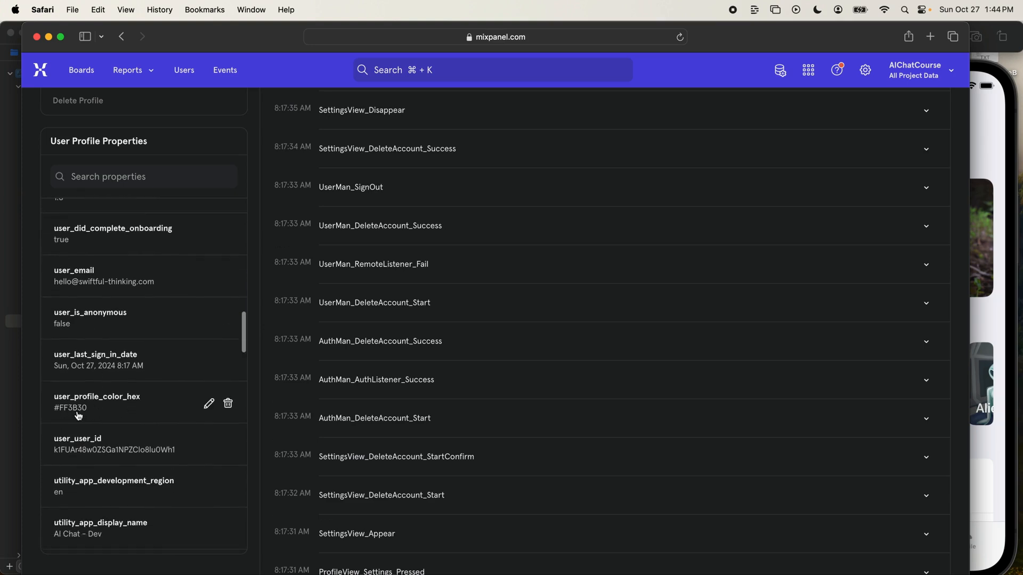
- Examine the utility_ properties in the profile, including app name, version, battery, bundle ID and device type flags
scroll(79, 416, "down", 7)
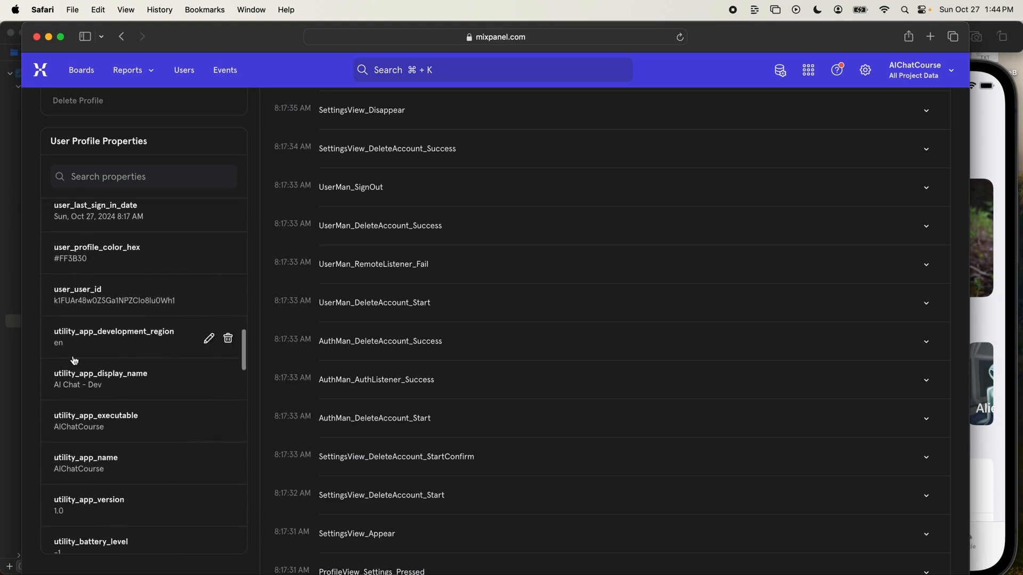
scroll(113, 403, "down", 5)
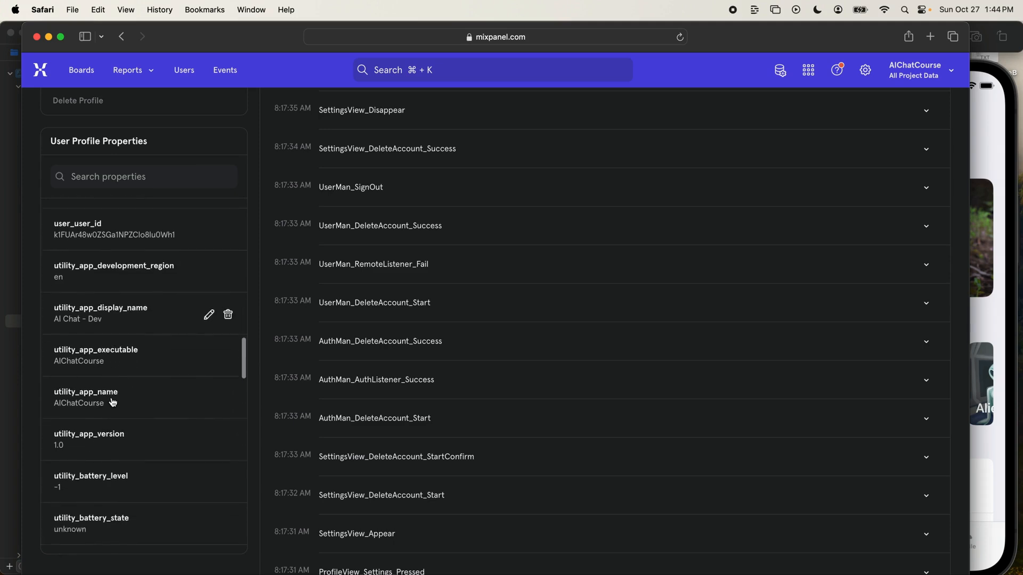
scroll(113, 402, "down", 5)
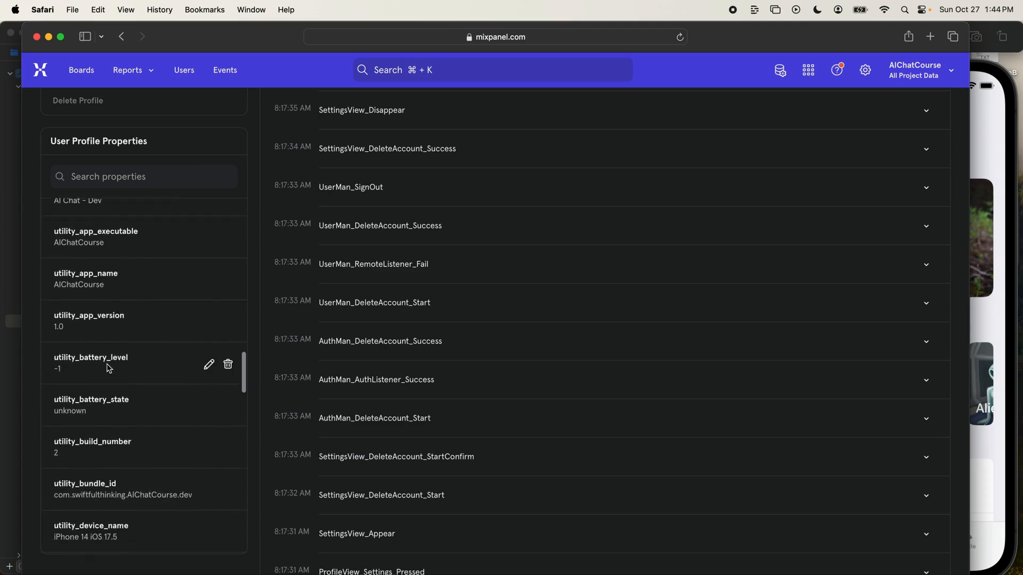
scroll(107, 369, "down", 18)
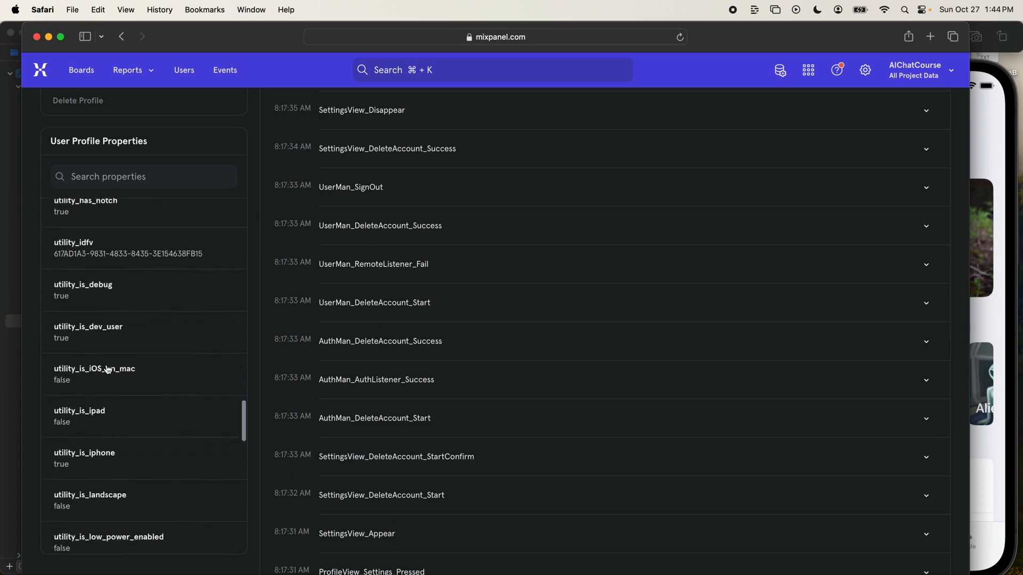
scroll(118, 306, "down", 2)
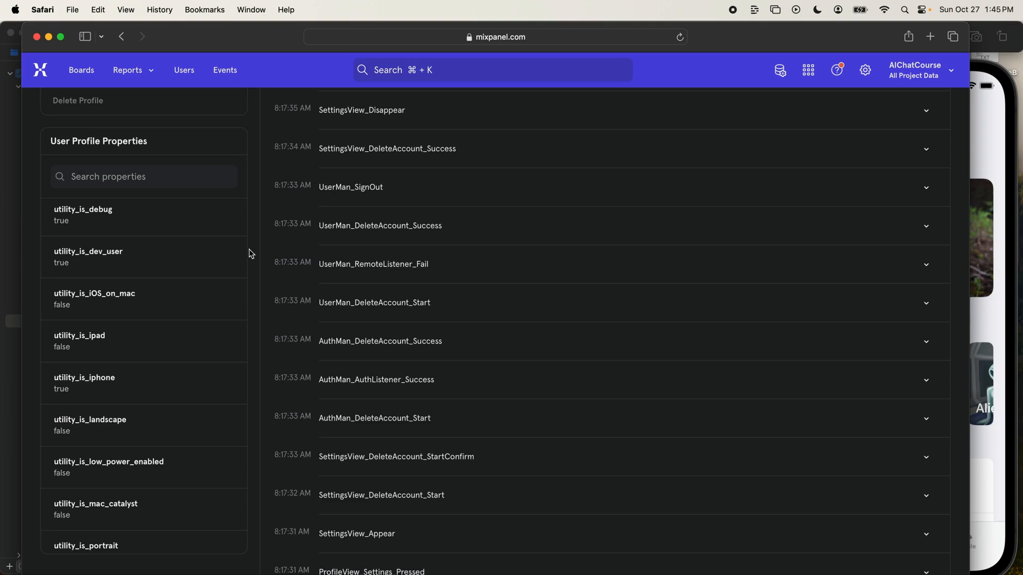
- Hide every event in the profile's activity feed except those matching "Delete"
scroll(251, 251, "up", 10)
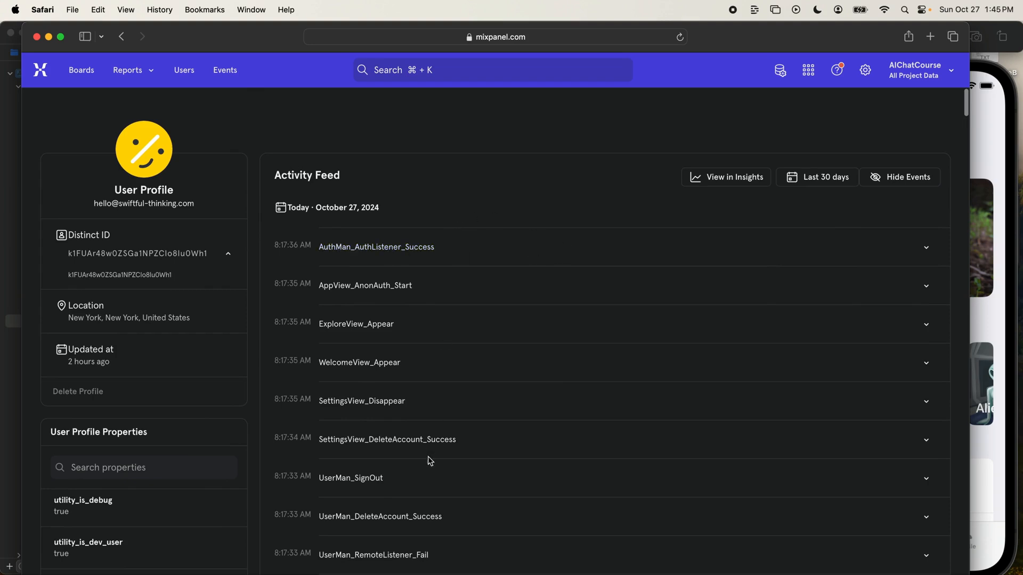
left_click(906, 177)
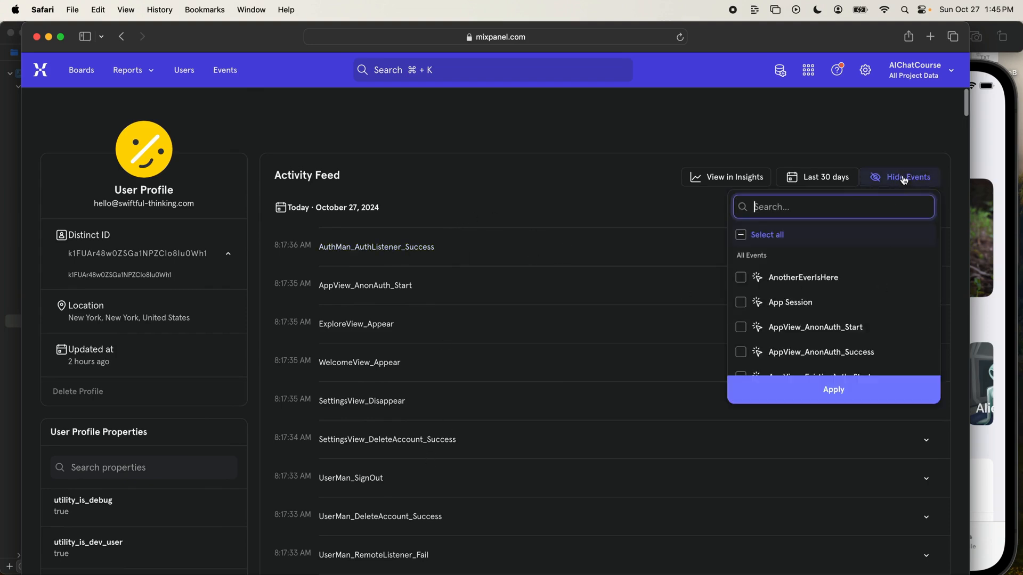
left_click(791, 235)
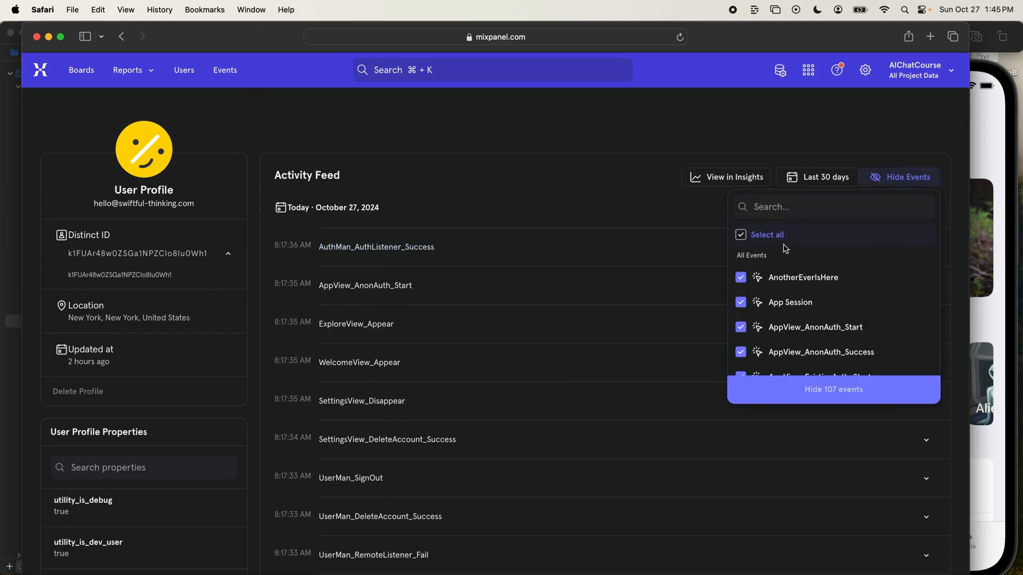
left_click(784, 208)
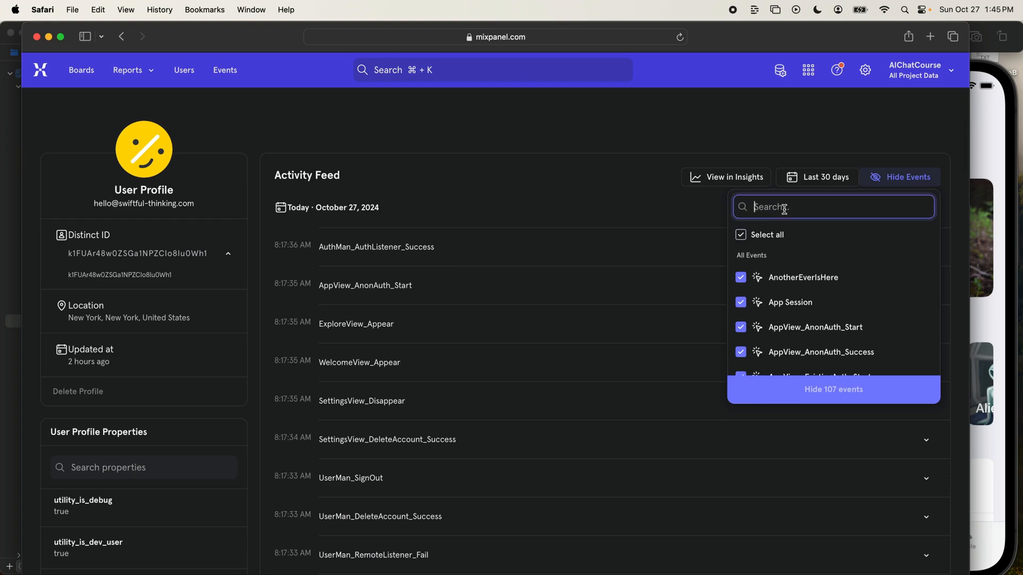
type("Delee")
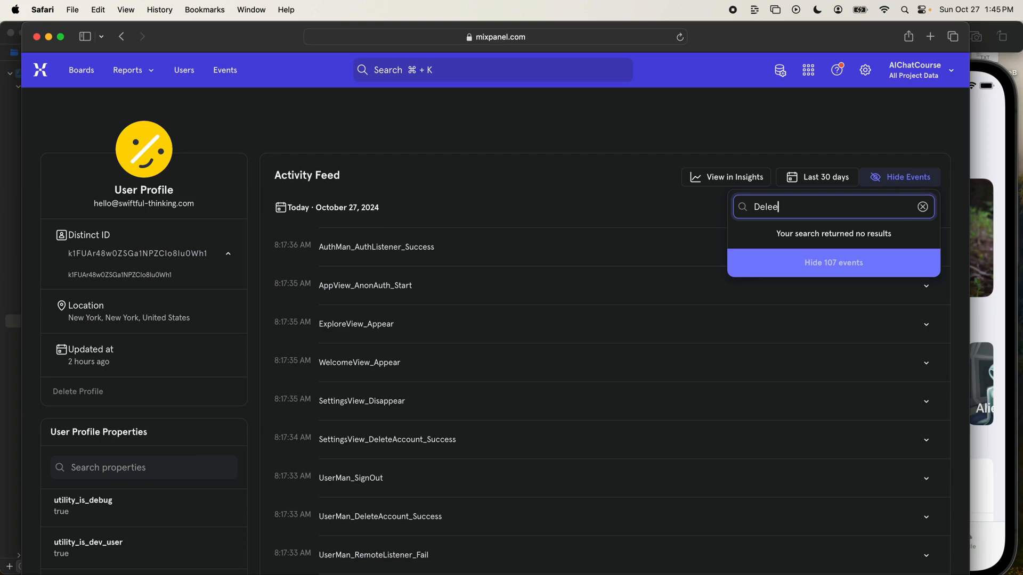
key("BackSpace")
type("te")
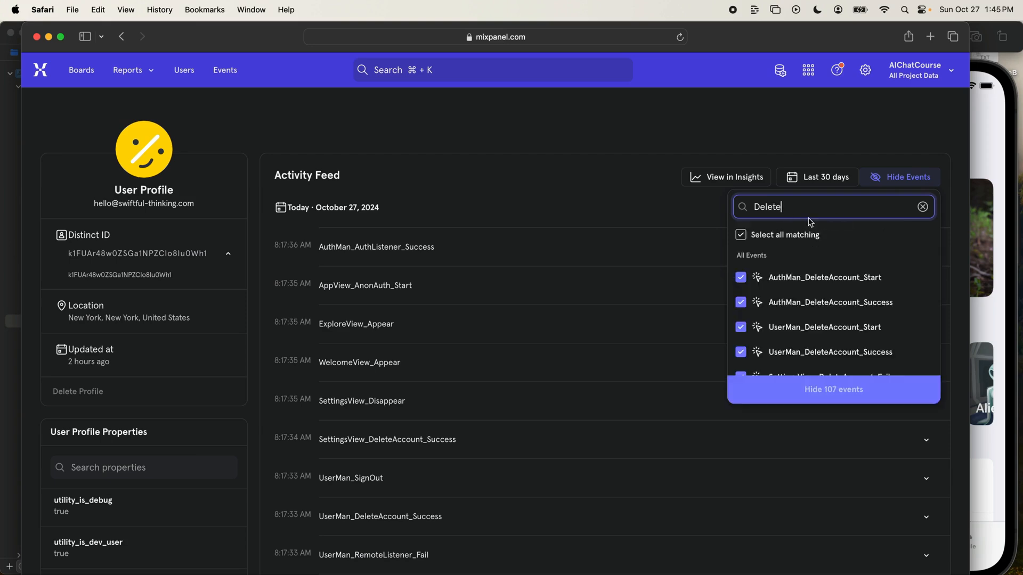
left_click(815, 234)
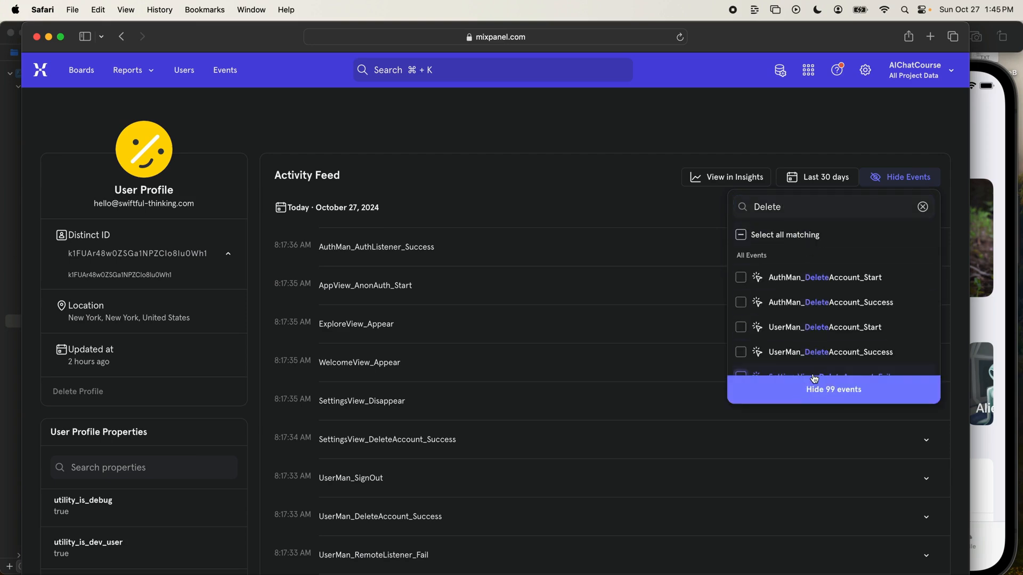
left_click(831, 393)
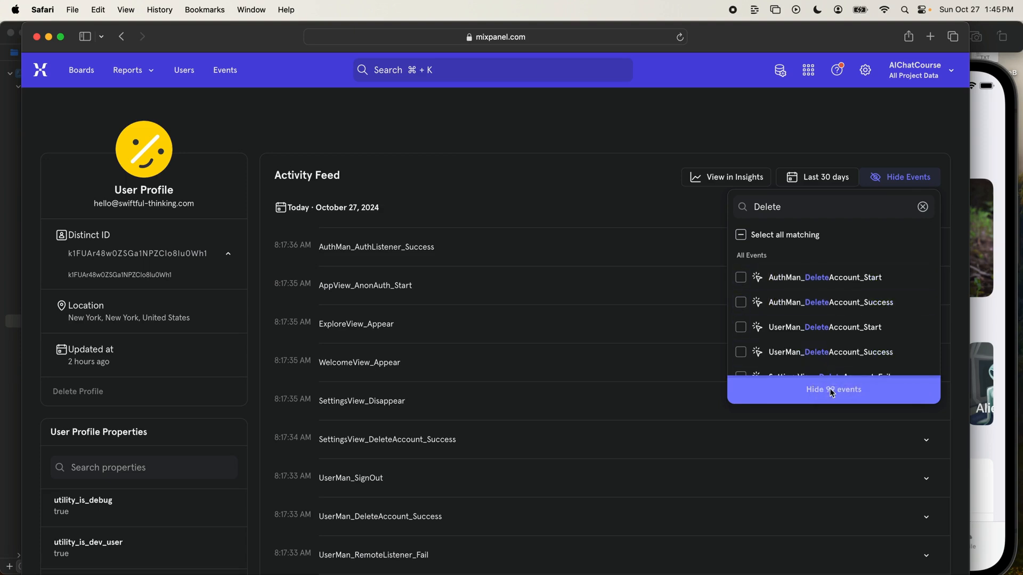
- Review the remaining DeleteAccount events in the feed, briefly expanding the 8:10:33 AM SettingsView_DeleteAccount_Fail event to view its properties
scroll(557, 205, "down", 3)
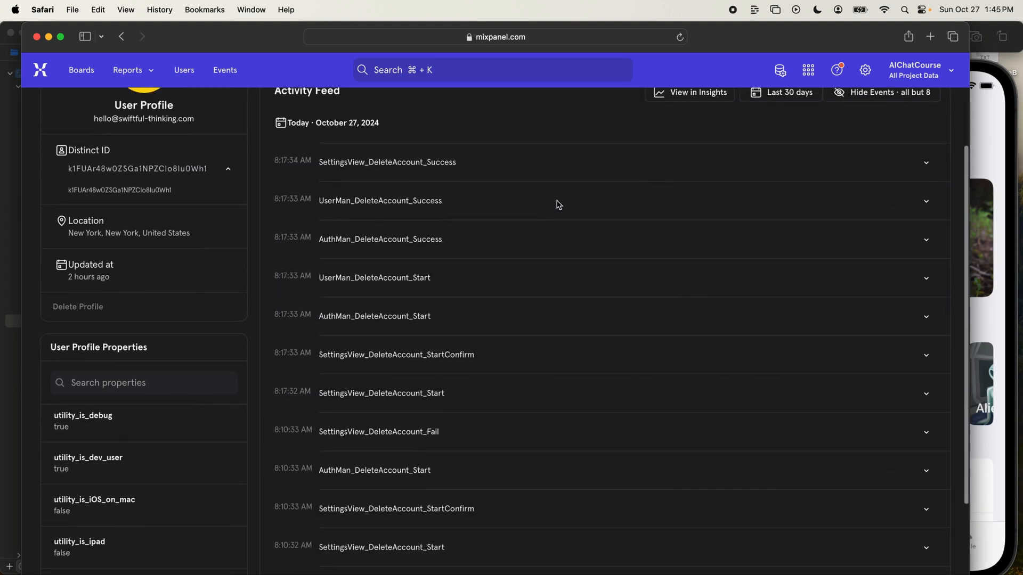
scroll(500, 194, "down", 6)
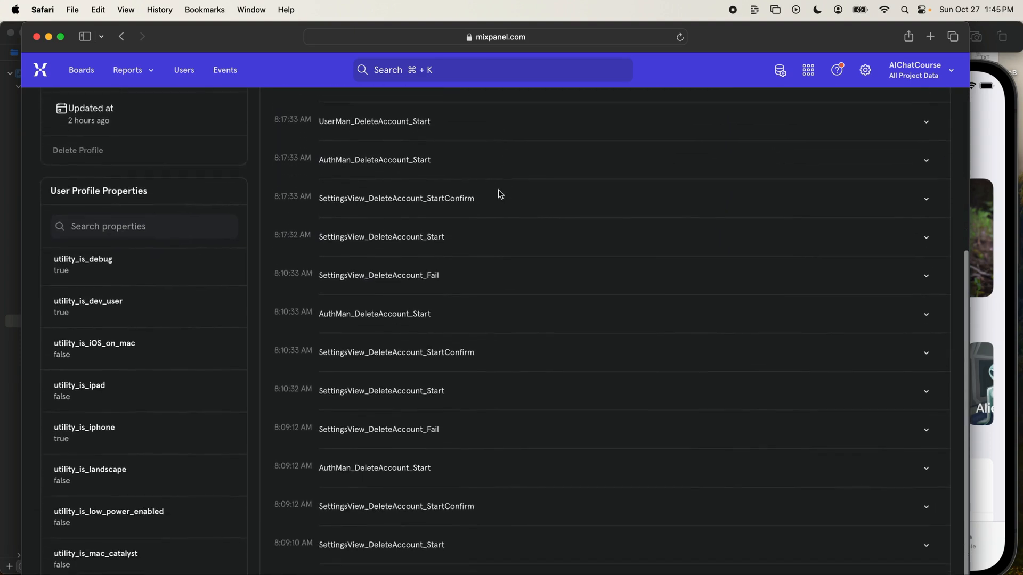
scroll(473, 538, "up", 4)
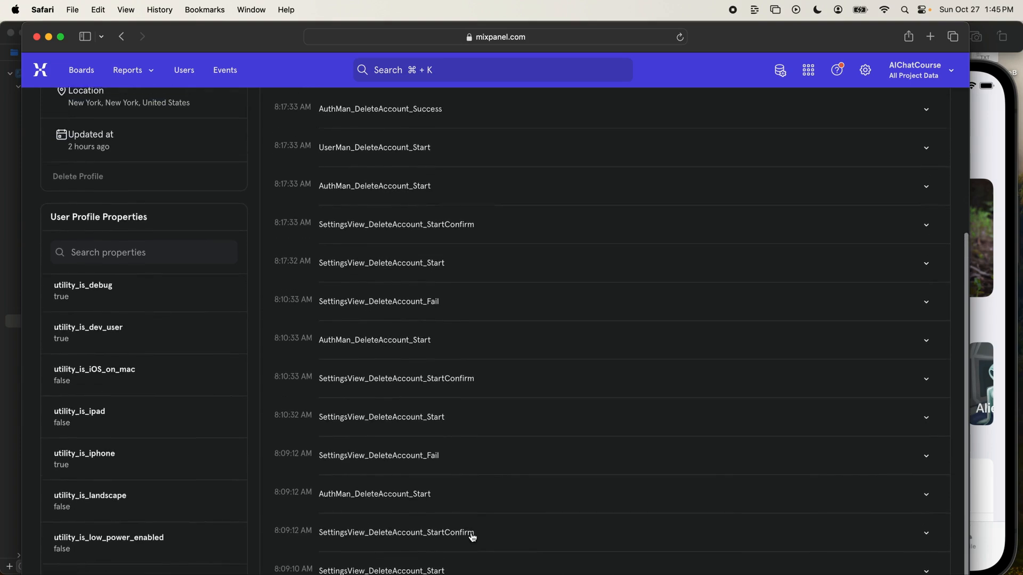
scroll(472, 537, "up", 7)
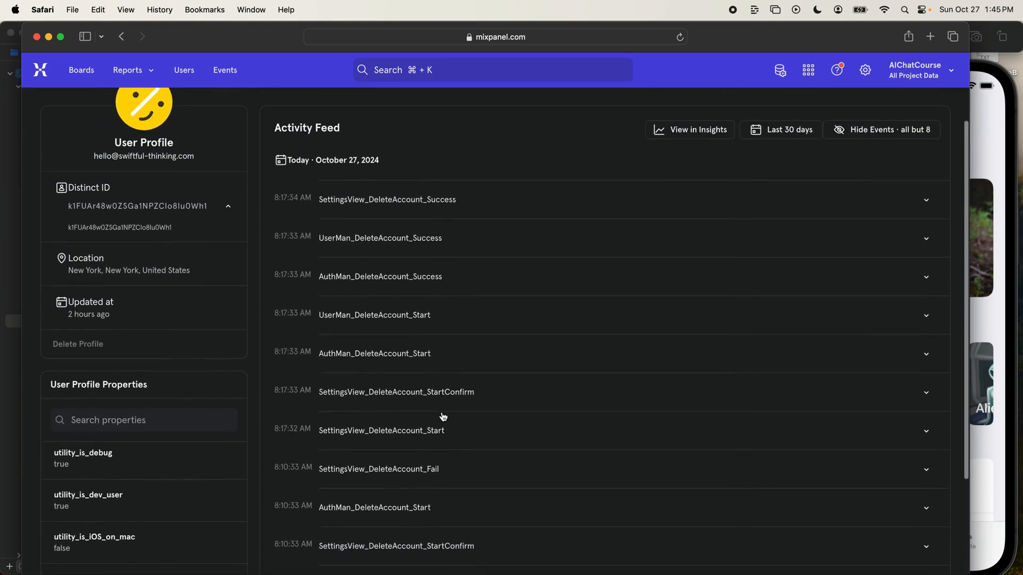
scroll(446, 517, "down", 2)
left_click(445, 474)
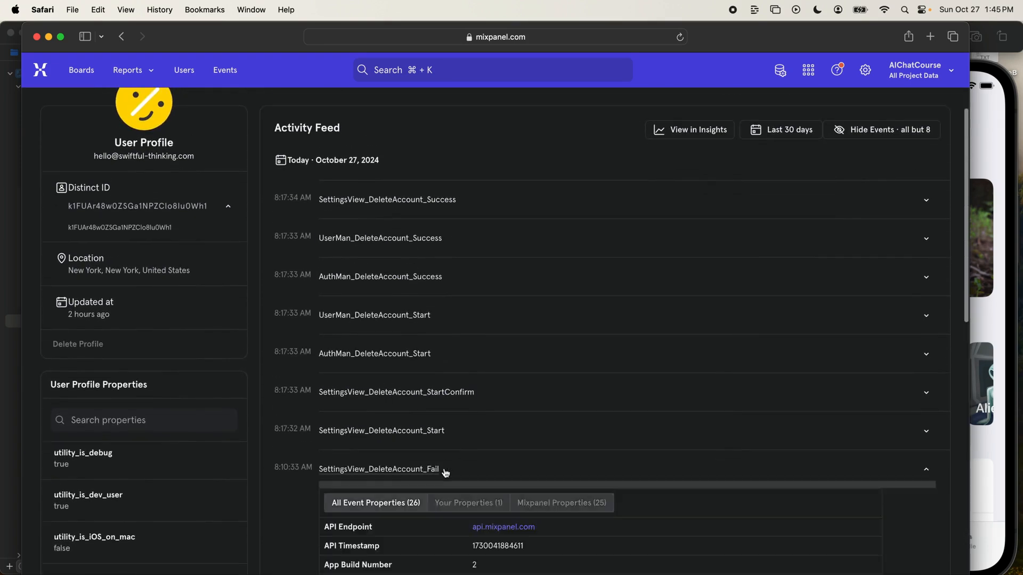
left_click(445, 473)
scroll(297, 271, "up", 2)
- Return to the list of all users and view the properties available for filtering it, without adding a filter
left_click(184, 69)
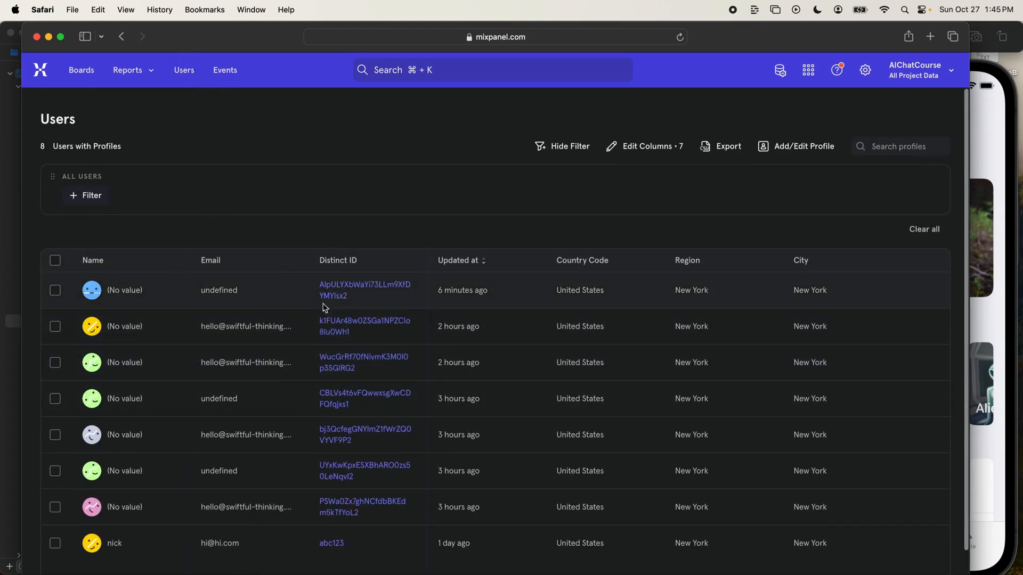
left_click(97, 201)
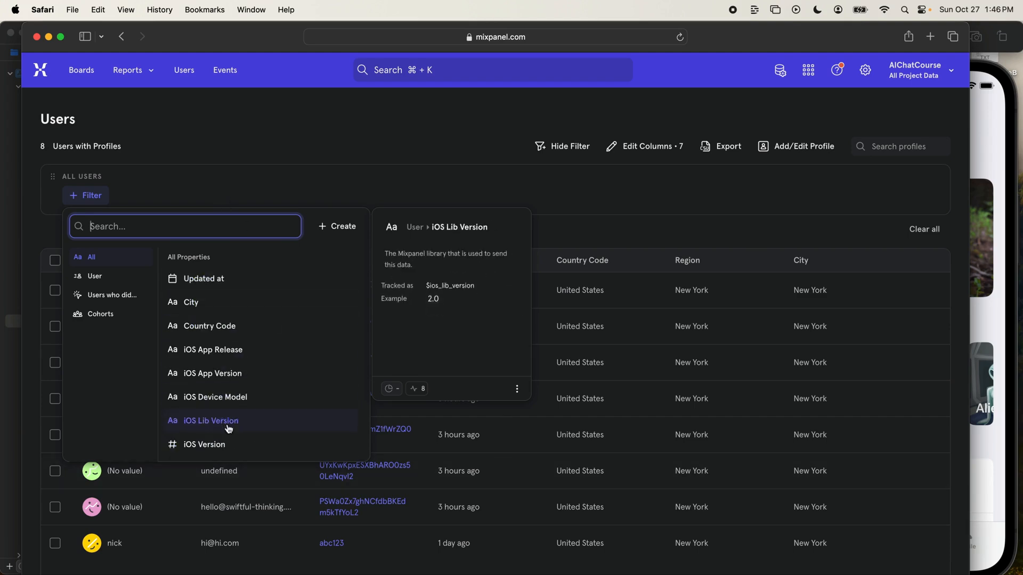
left_click(126, 158)
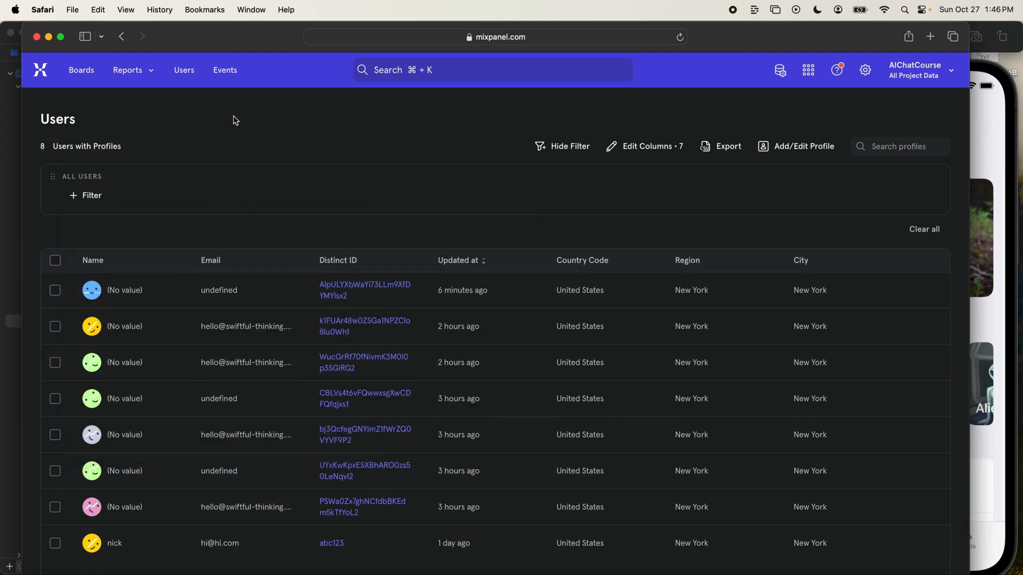
- Open the project-wide events list and examine today's most recent tracked events, then return to its start
left_click(230, 71)
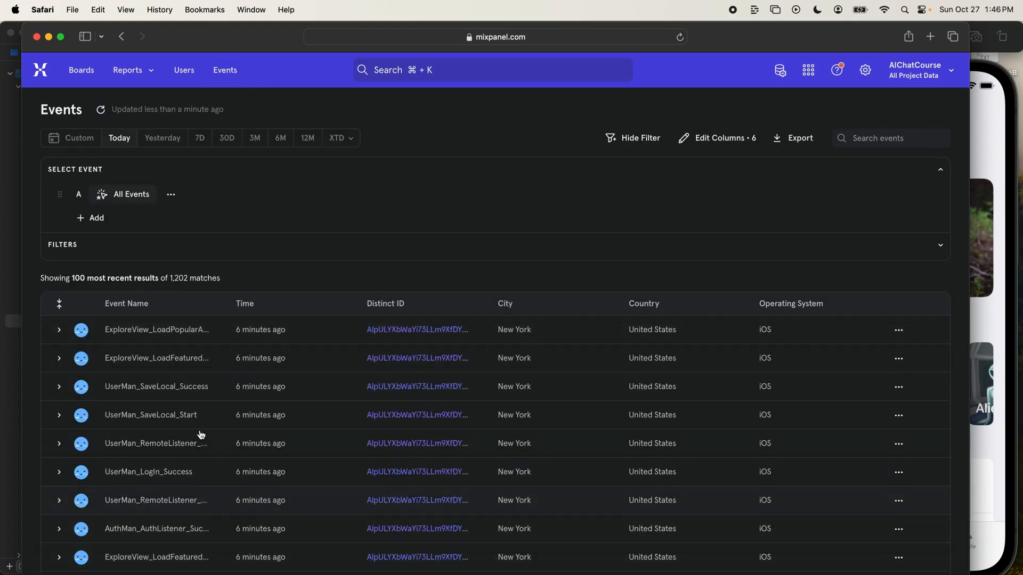
scroll(377, 410, "down", 2)
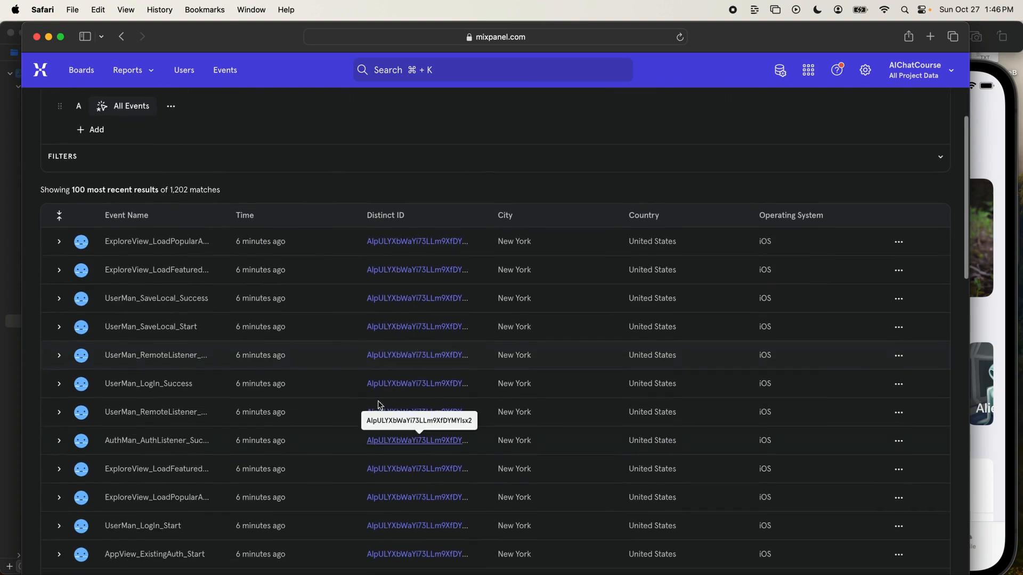
scroll(239, 370, "up", 2)
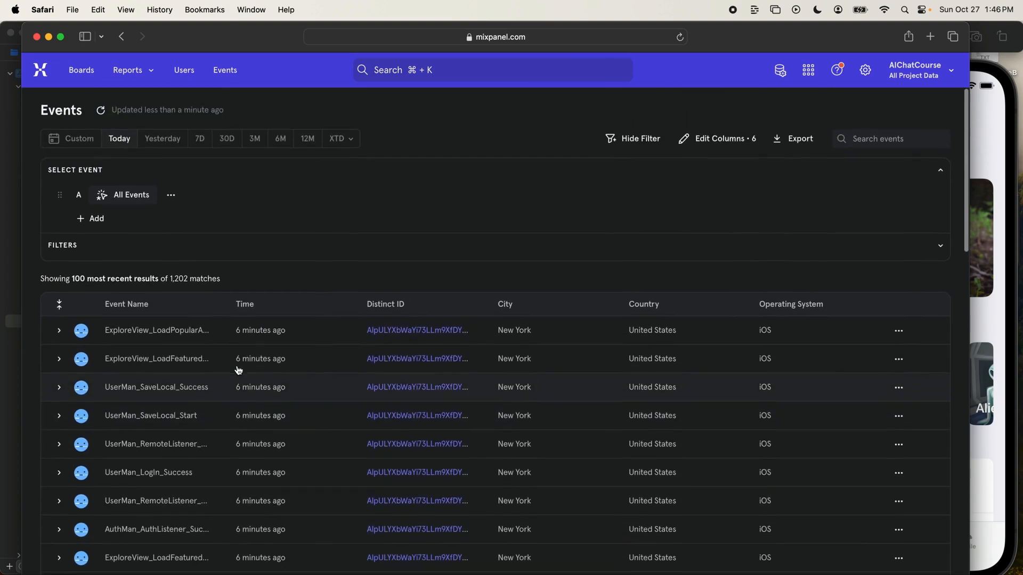
scroll(549, 234, "down", 3)
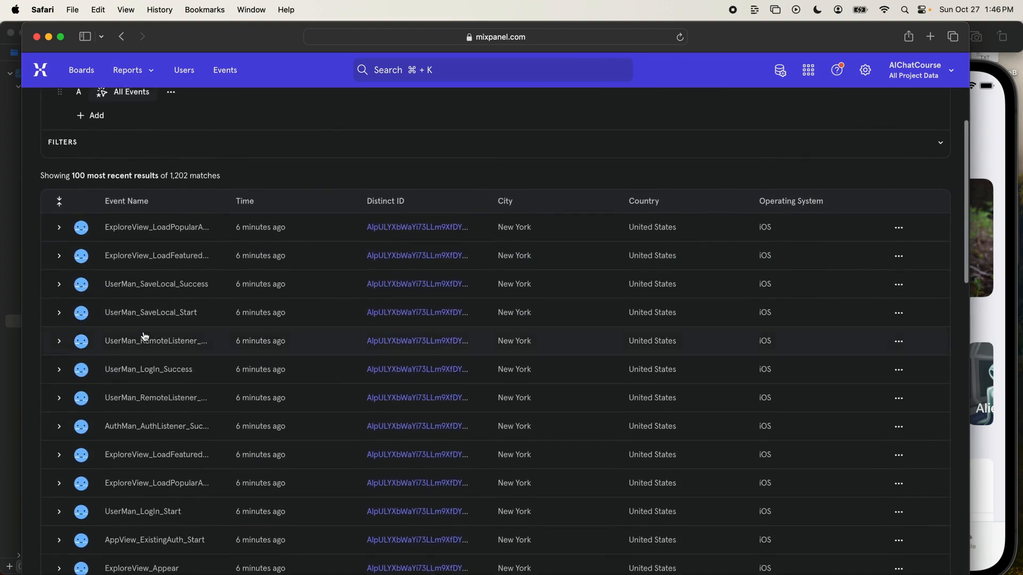
scroll(144, 335, "down", 3)
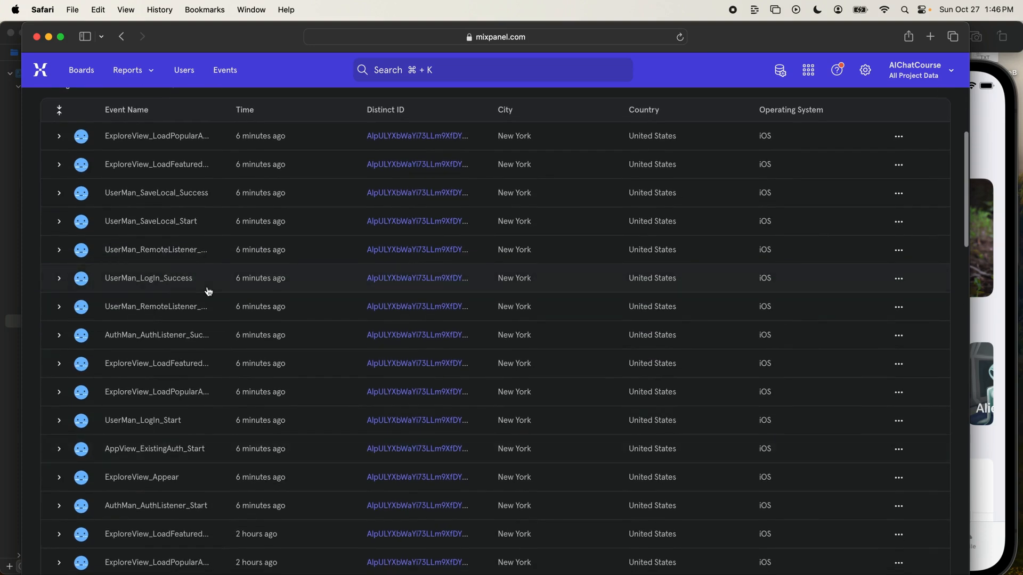
scroll(208, 292, "down", 8)
scroll(208, 292, "down", 12)
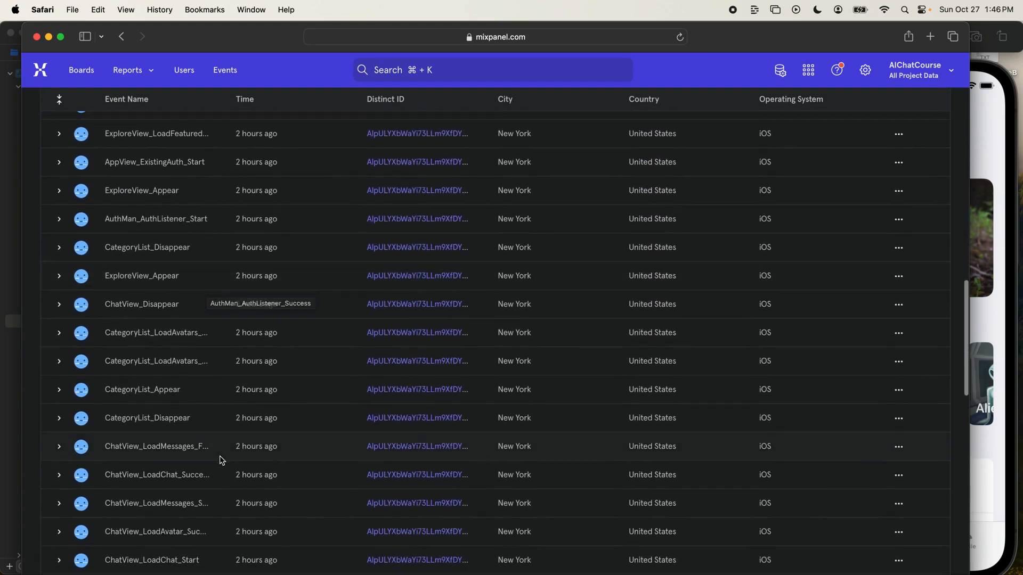
scroll(230, 393, "up", 20)
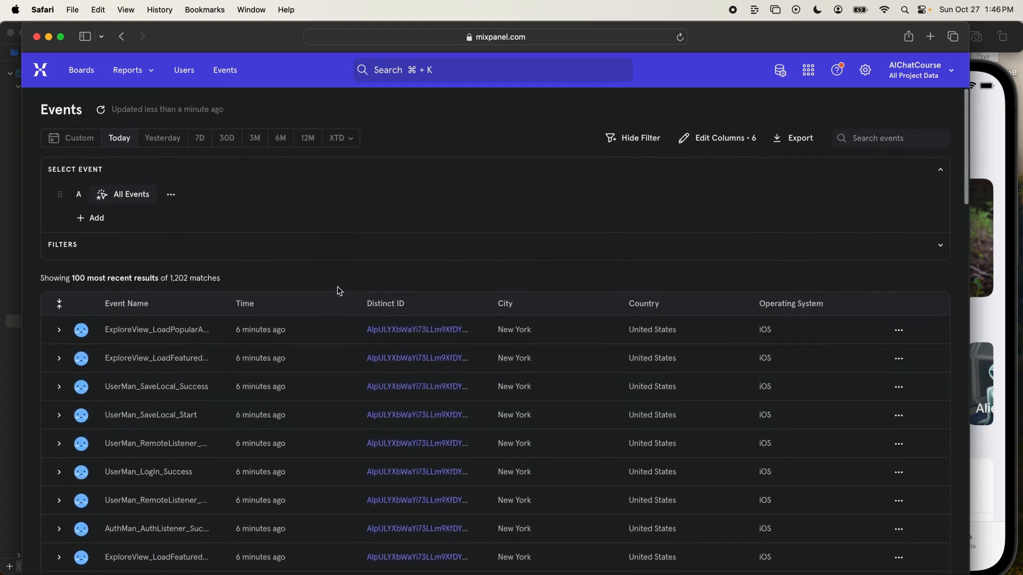
- Open the profile of the user last updated 1 day ago, look through its activity feed, and return to the users list
left_click(187, 77)
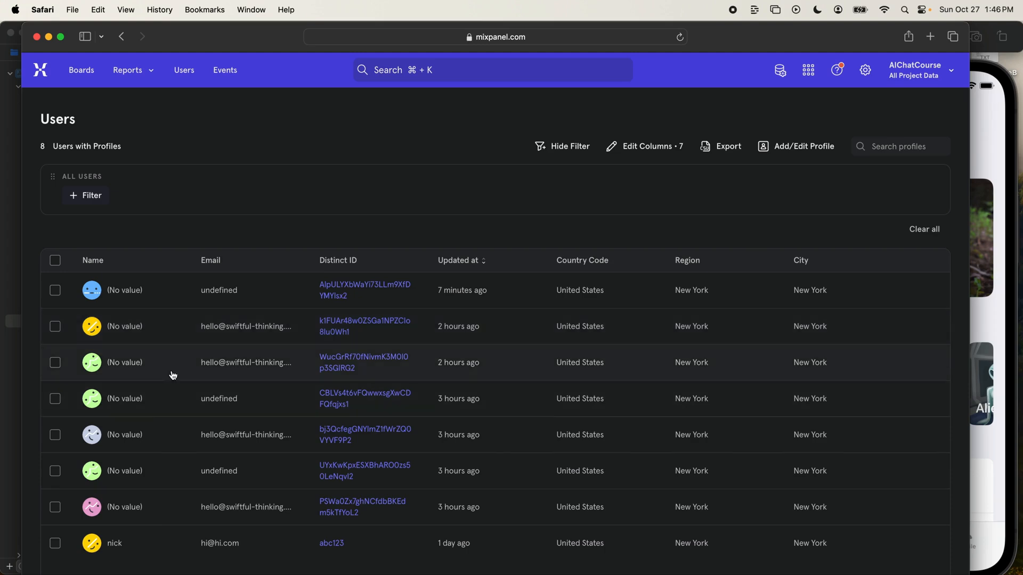
left_click(118, 544)
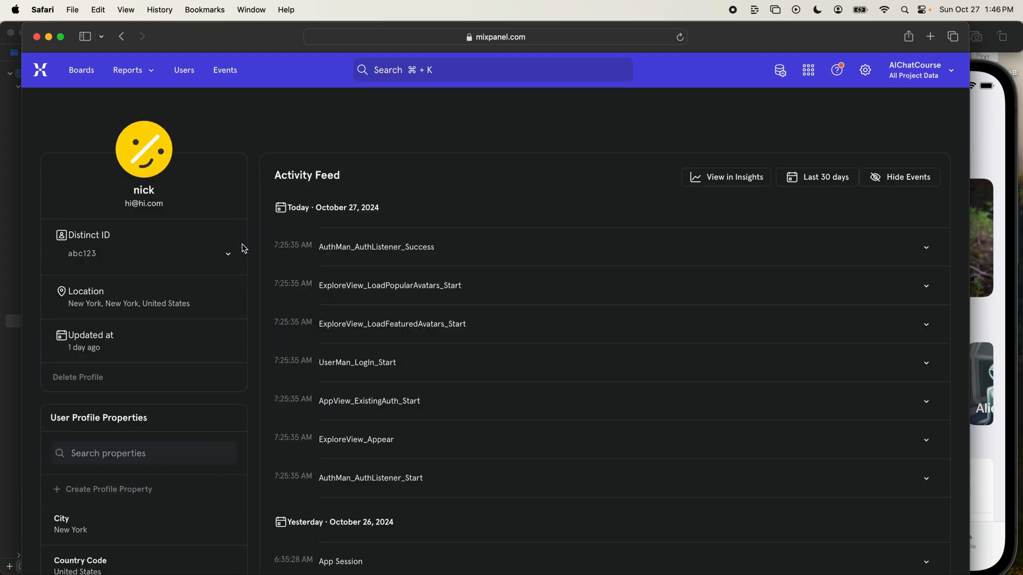
scroll(285, 363, "down", 3)
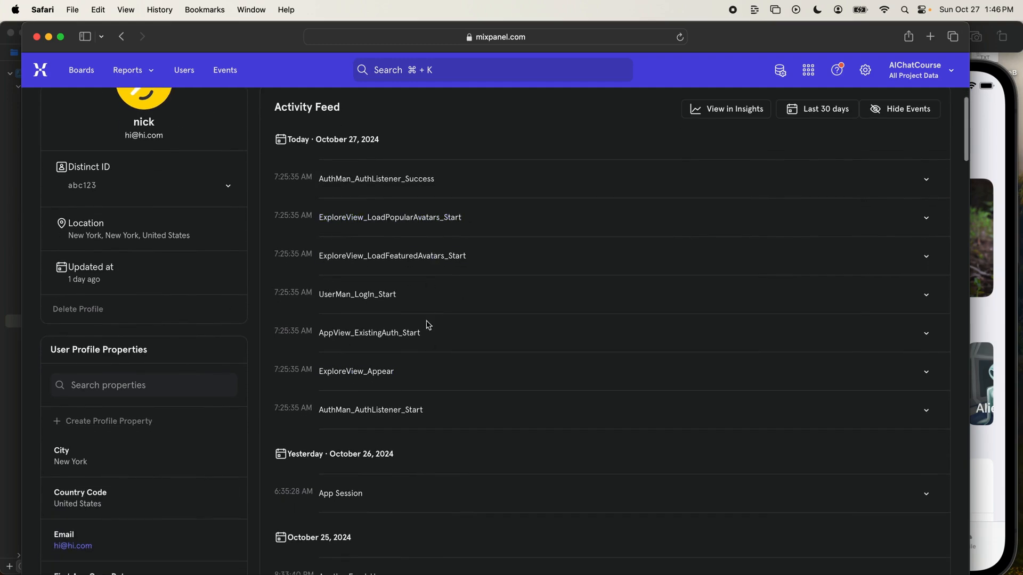
scroll(427, 406, "down", 15)
scroll(430, 406, "up", 15)
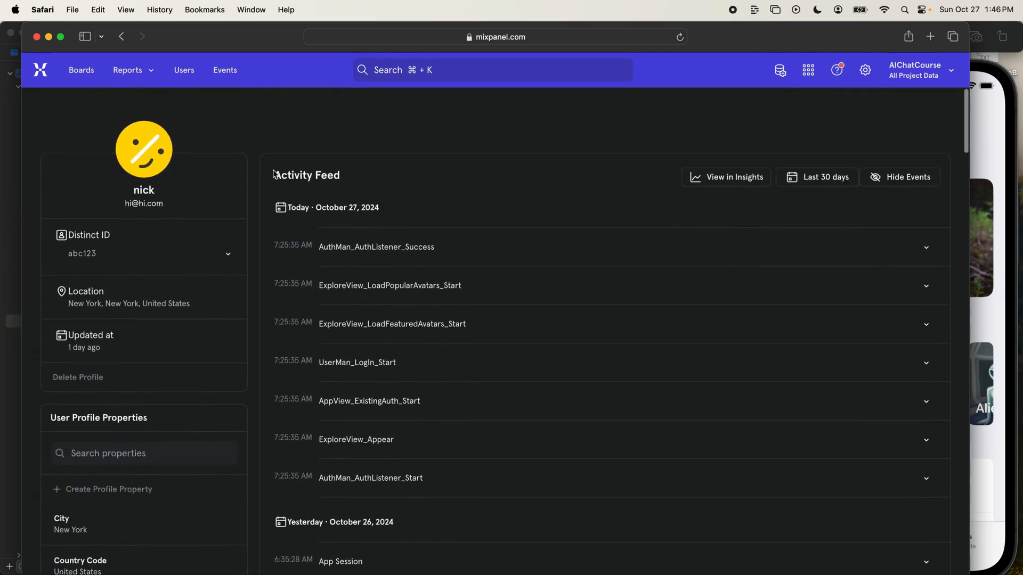
left_click(184, 70)
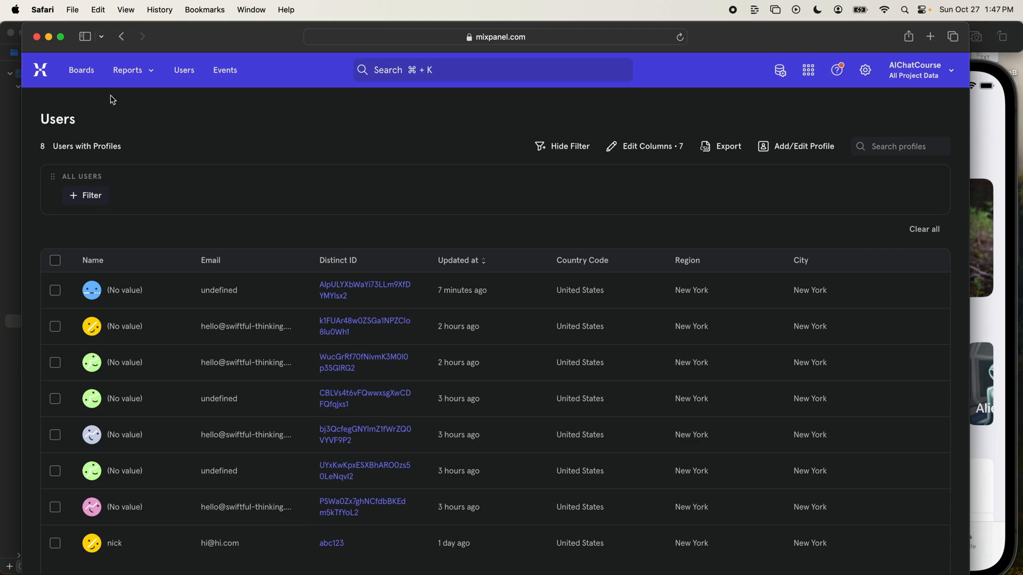
- Open the Starter Board and review its active-user charts, city and country breakdowns, and weekly retention reports
left_click(89, 77)
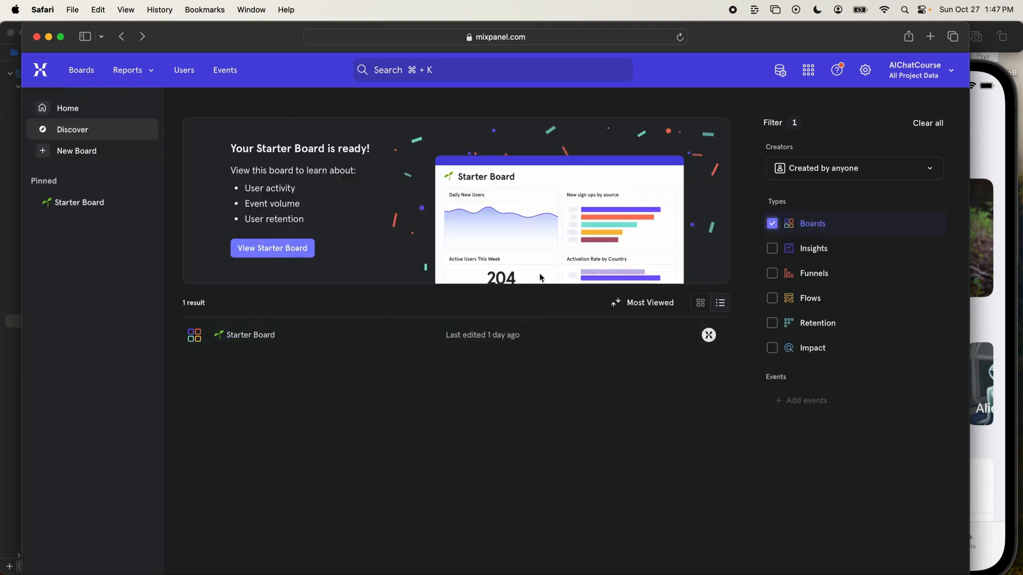
left_click(251, 335)
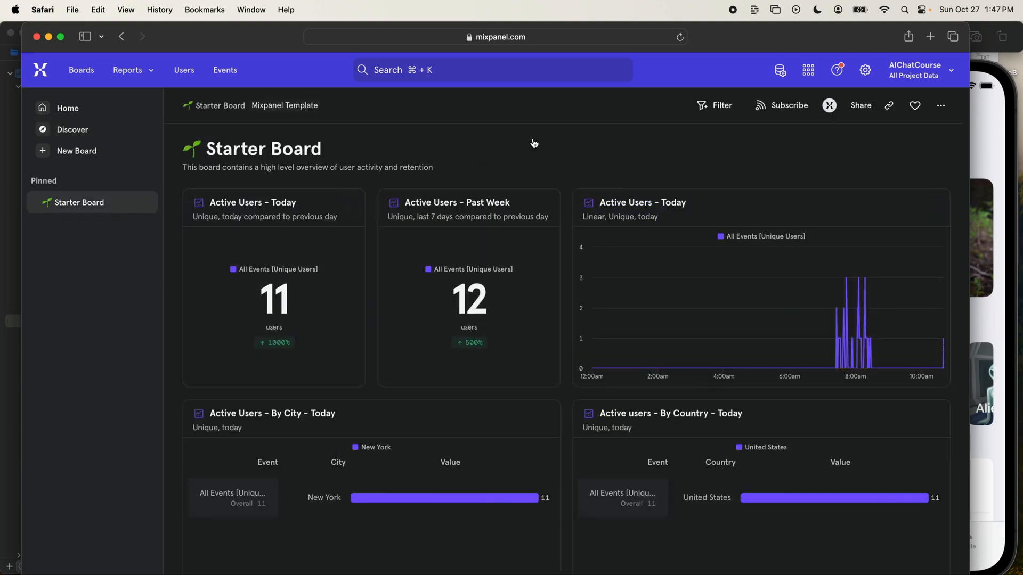
scroll(650, 229, "down", 2)
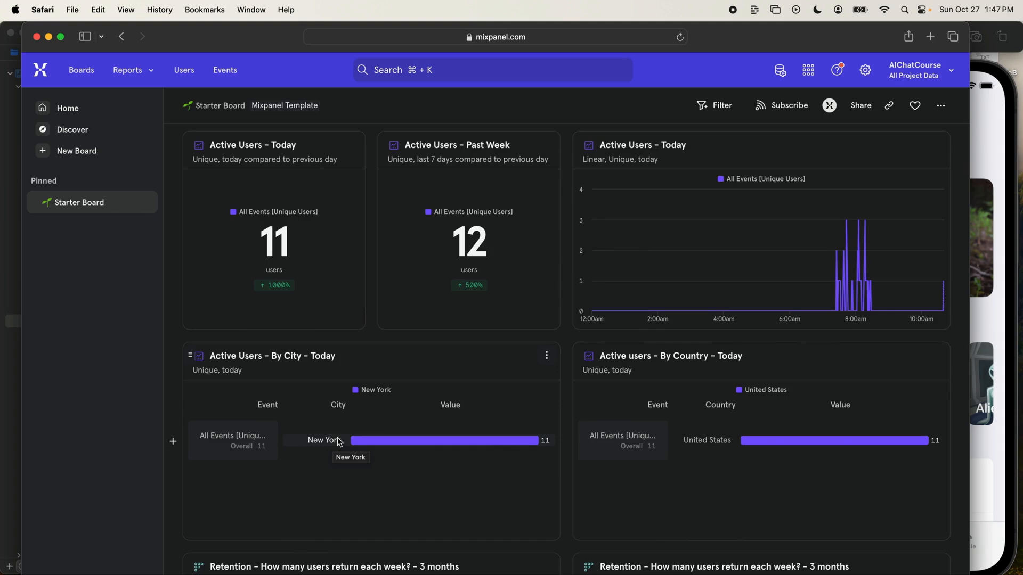
scroll(338, 442, "down", 6)
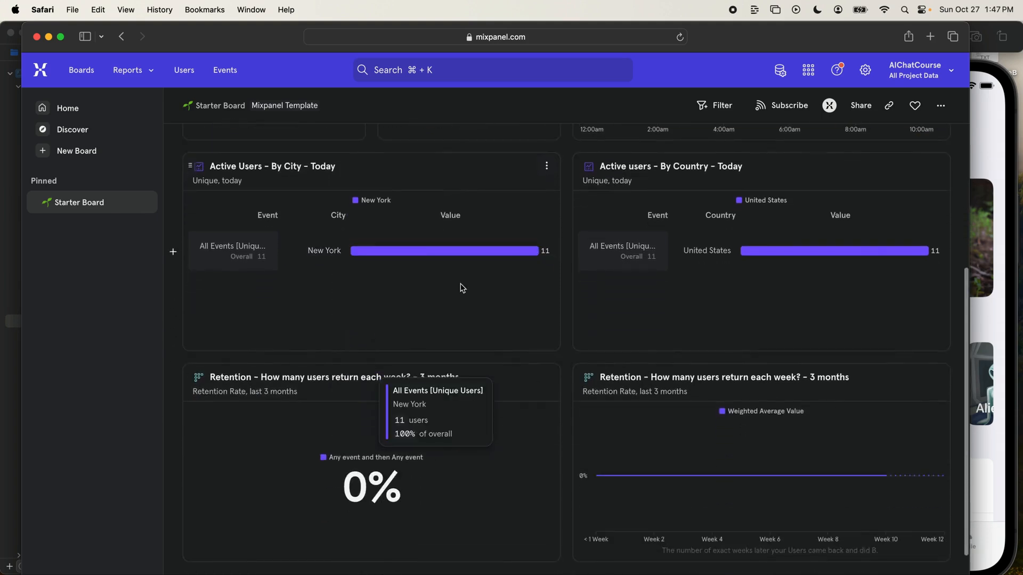
scroll(462, 289, "down", 3)
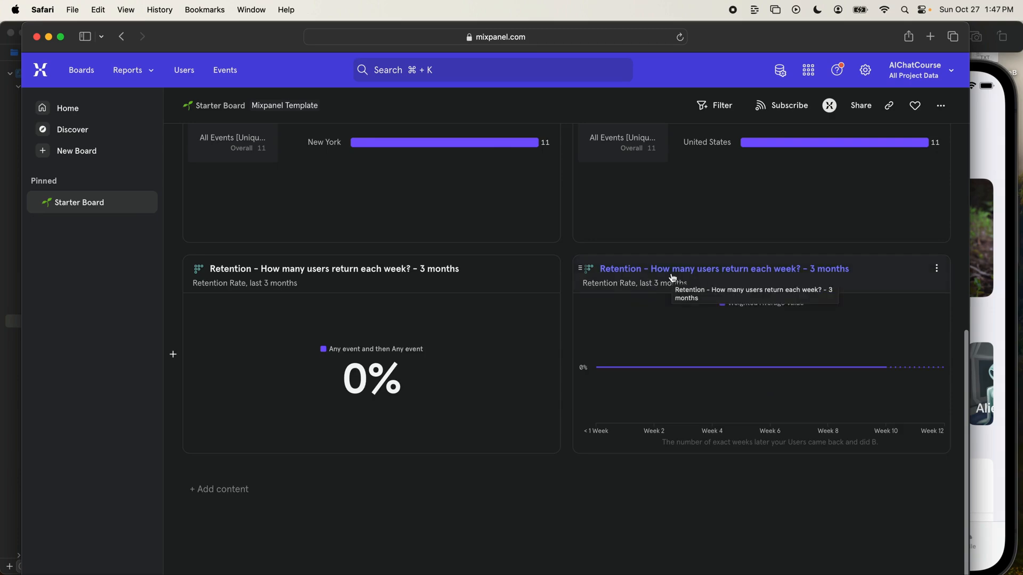
- Search Google Images for "retention curve" in a new tab and enlarge the LinkedIn User Retention chart
key("super+t")
type("retention curve")
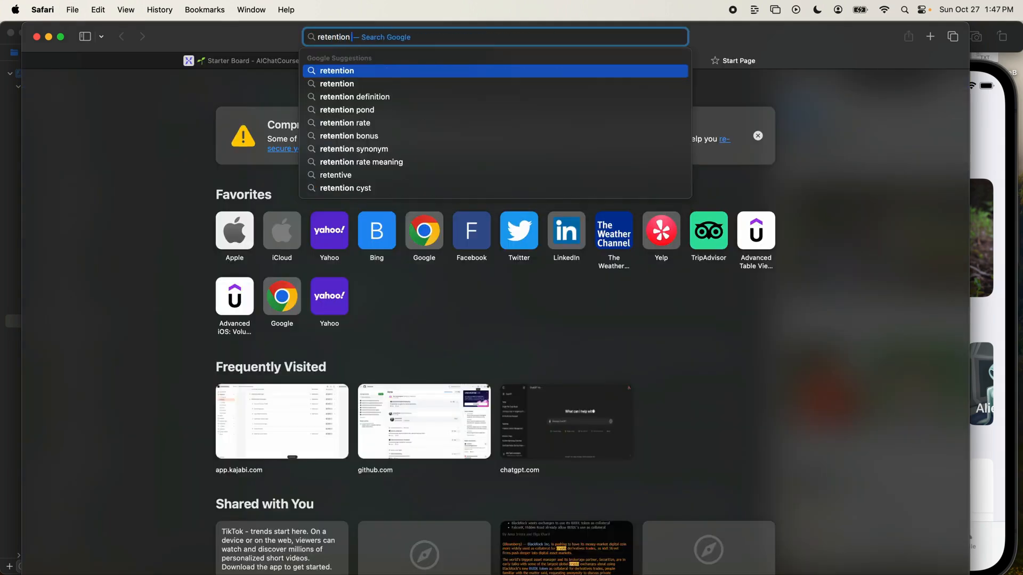
key("Return")
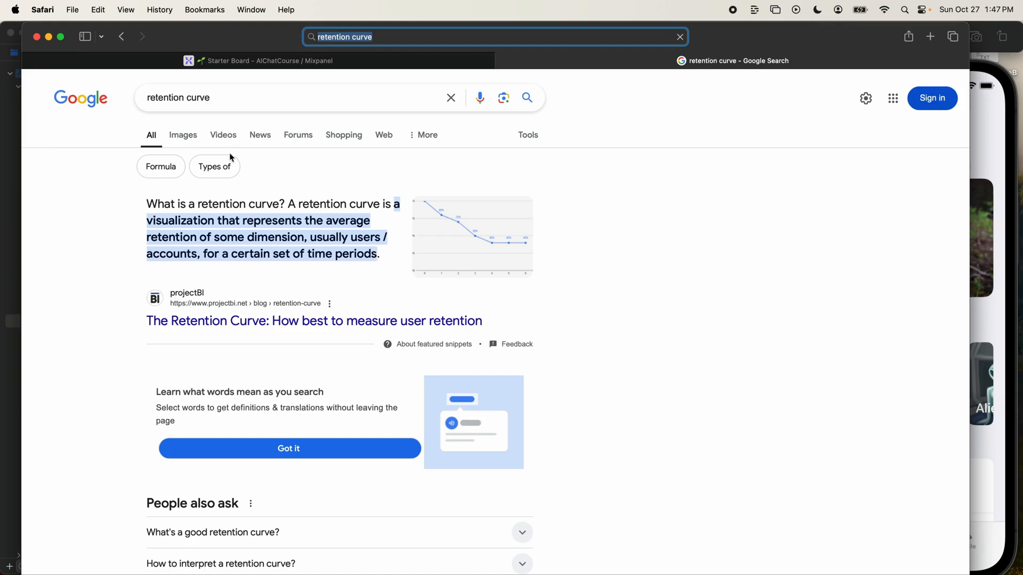
left_click(182, 136)
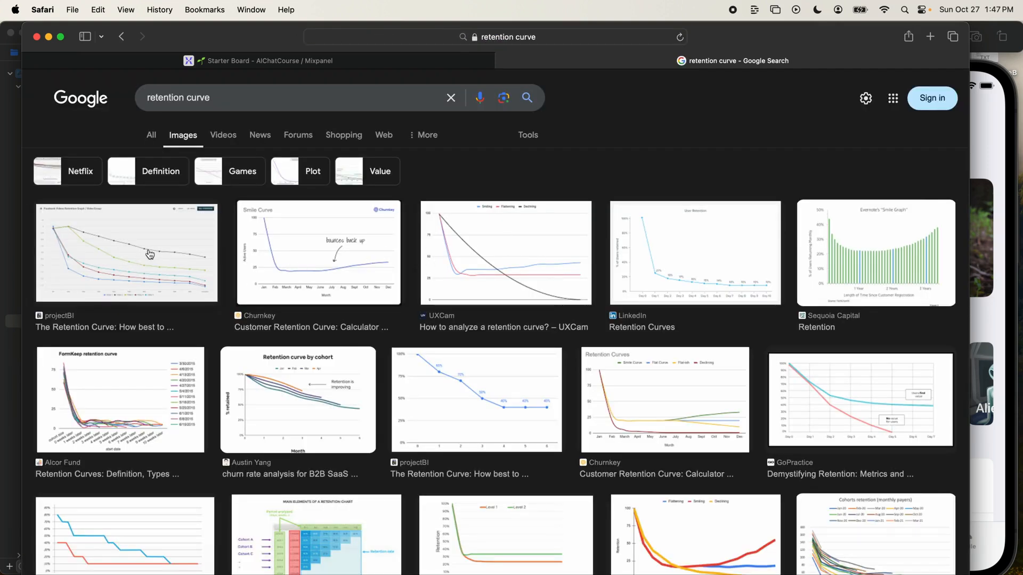
left_click(645, 256)
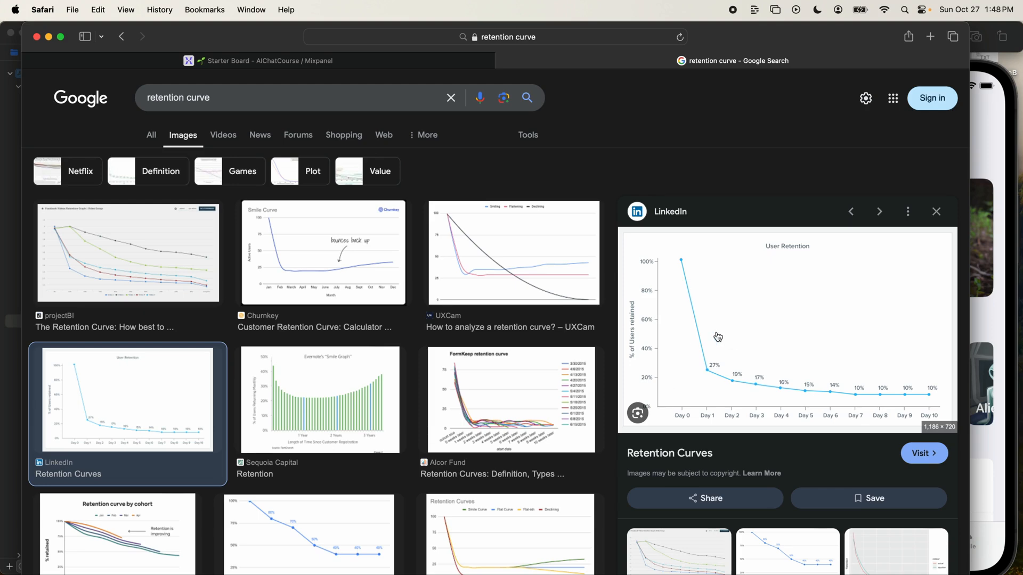
- Check the Starter Board's weekly retention chart against the image results, enlarging the projectBI and Alcor Fund retention curves
left_click(416, 61)
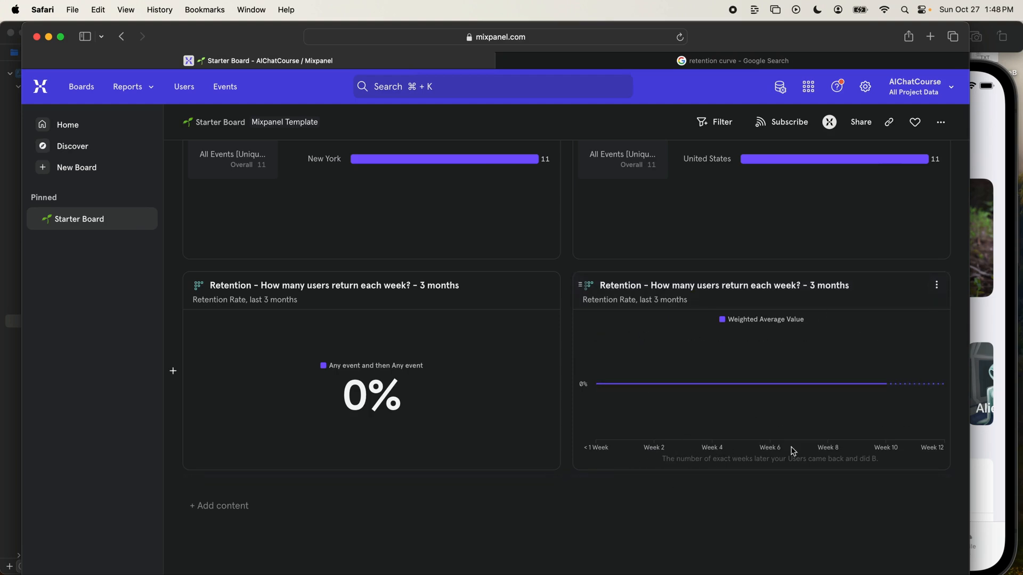
left_click(586, 61)
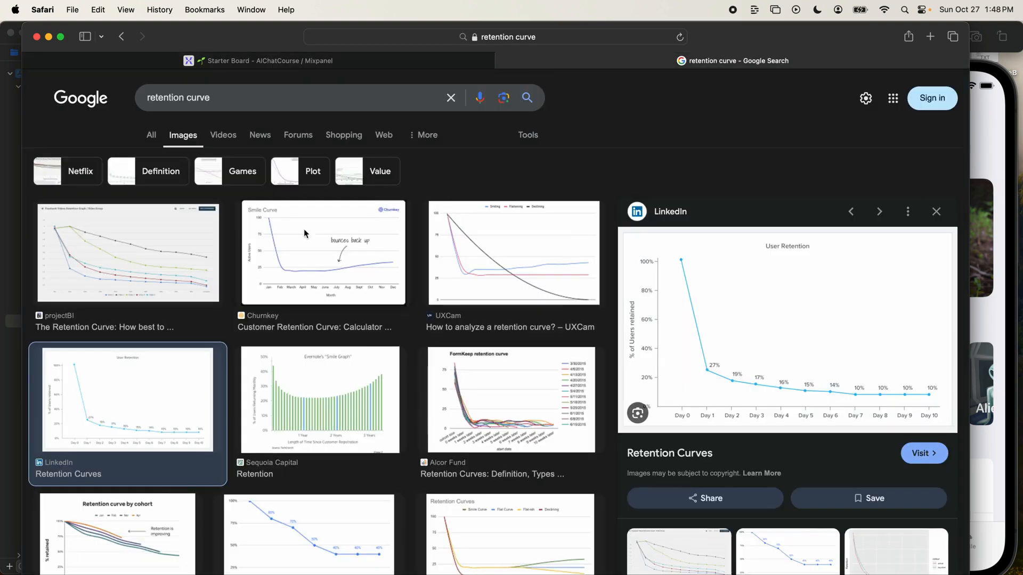
left_click(160, 252)
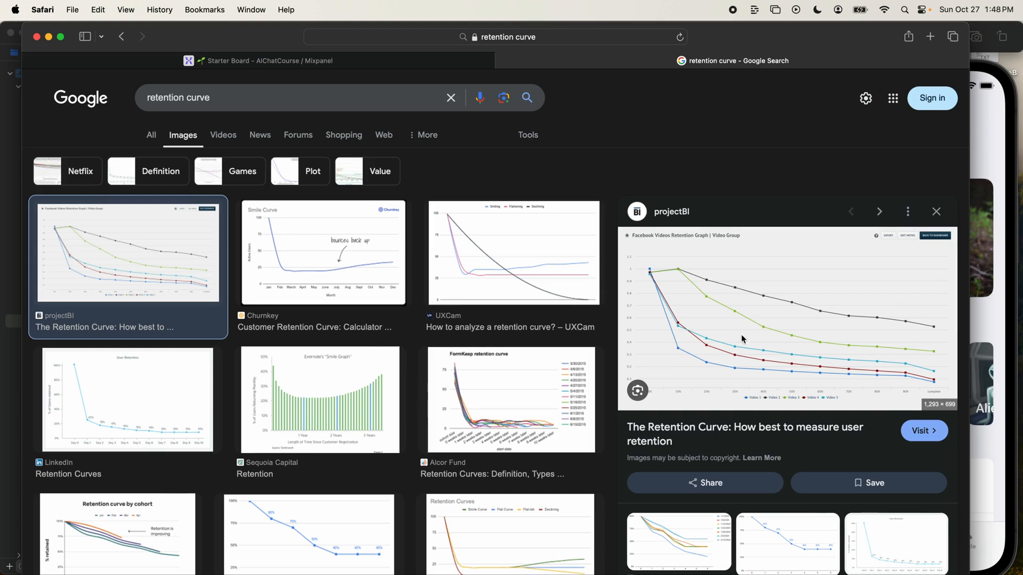
left_click(482, 397)
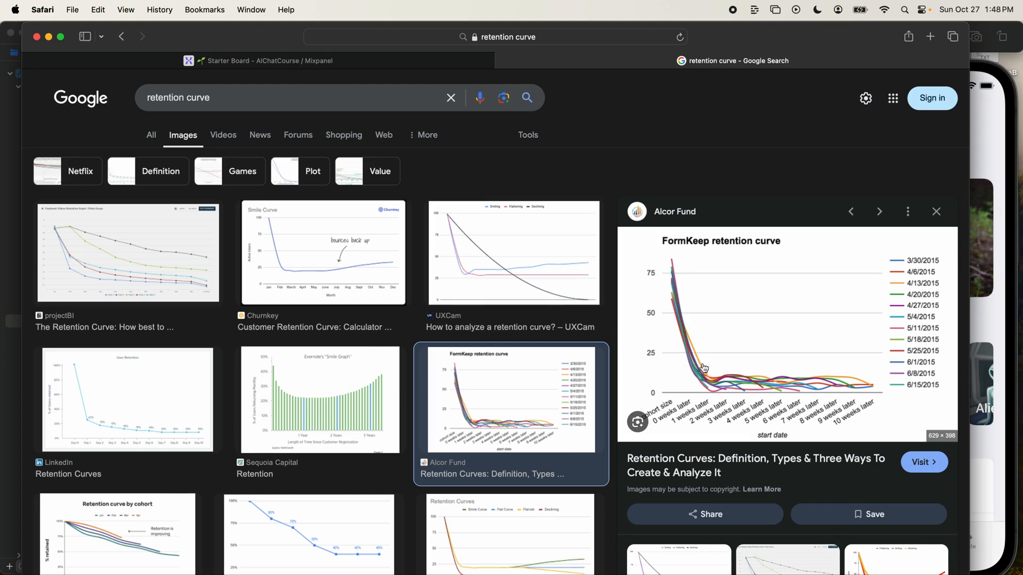
- Return to the start of the Starter Board and close the retention curve search tab
left_click(331, 56)
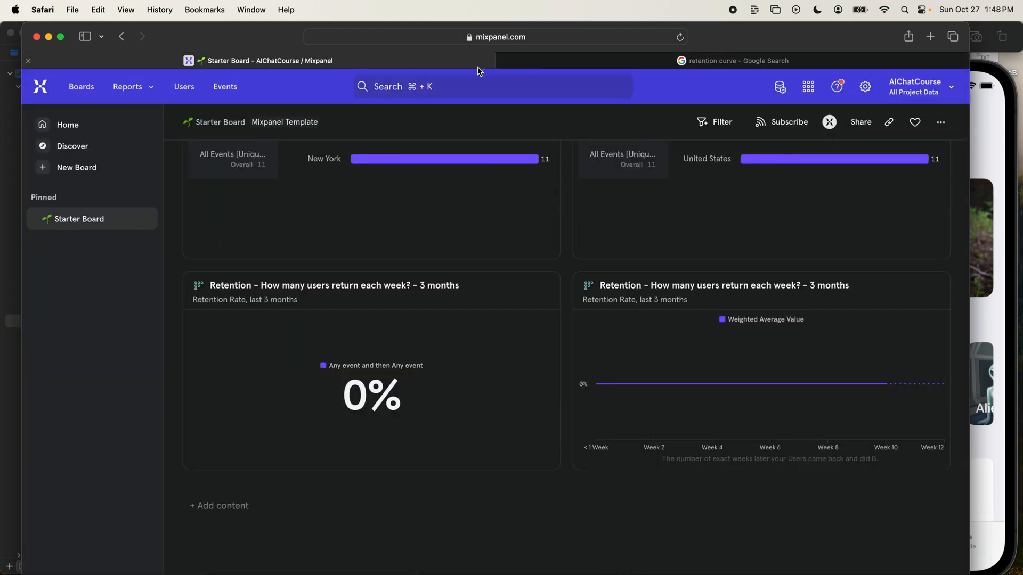
scroll(646, 222, "up", 10)
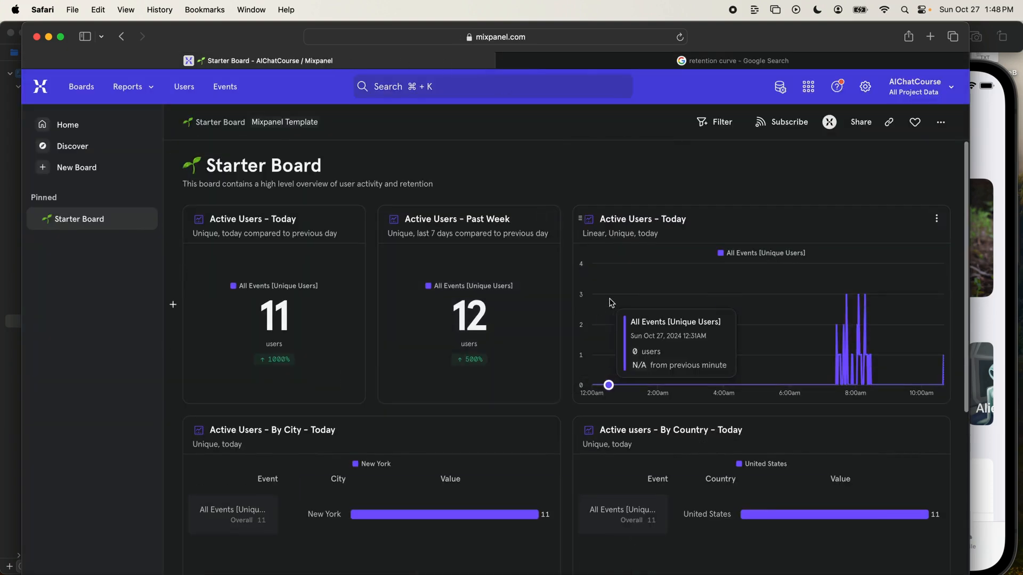
left_click(504, 61)
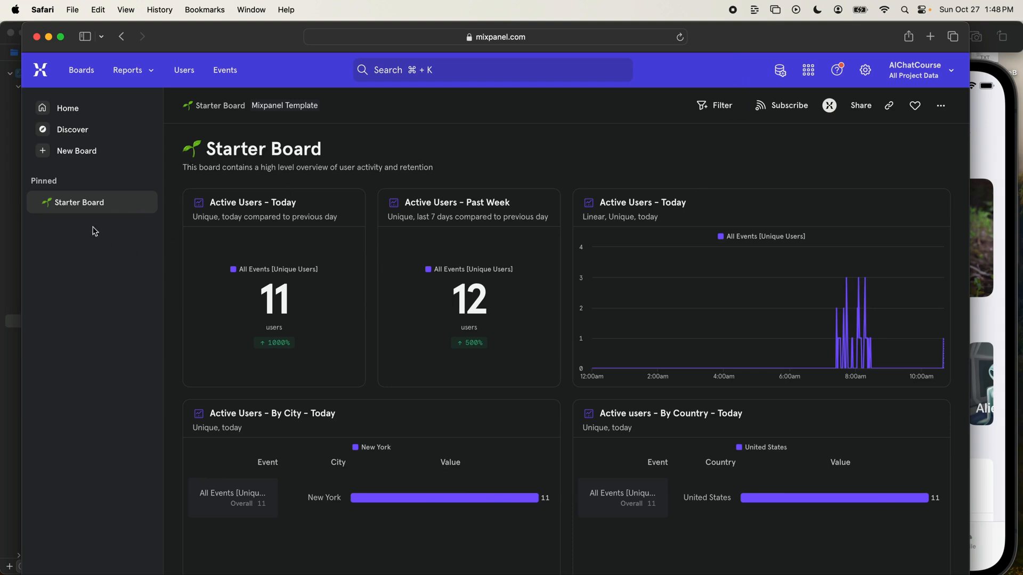
- Create a new board and name it "Core Dashboard"
left_click(68, 130)
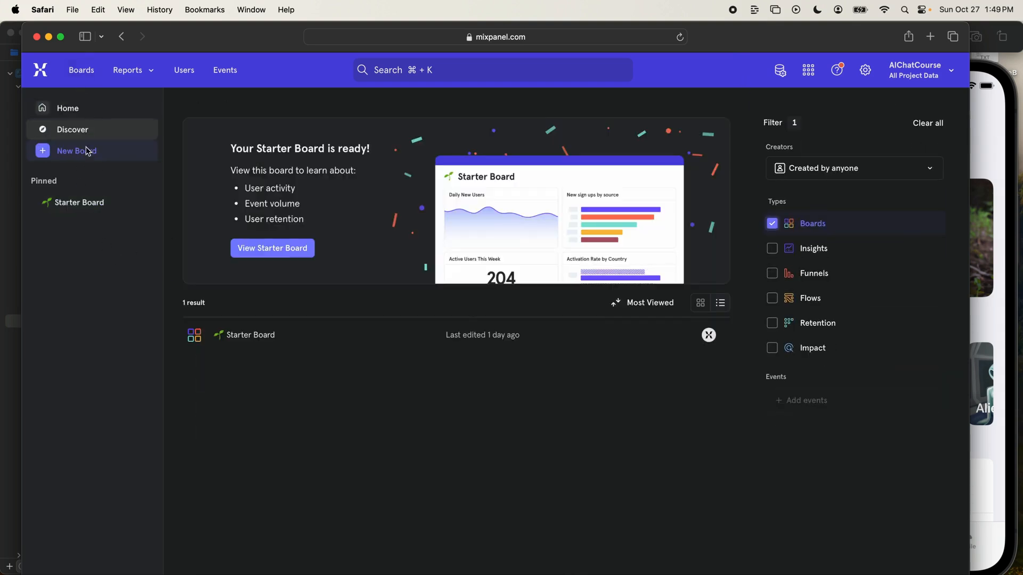
left_click(71, 156)
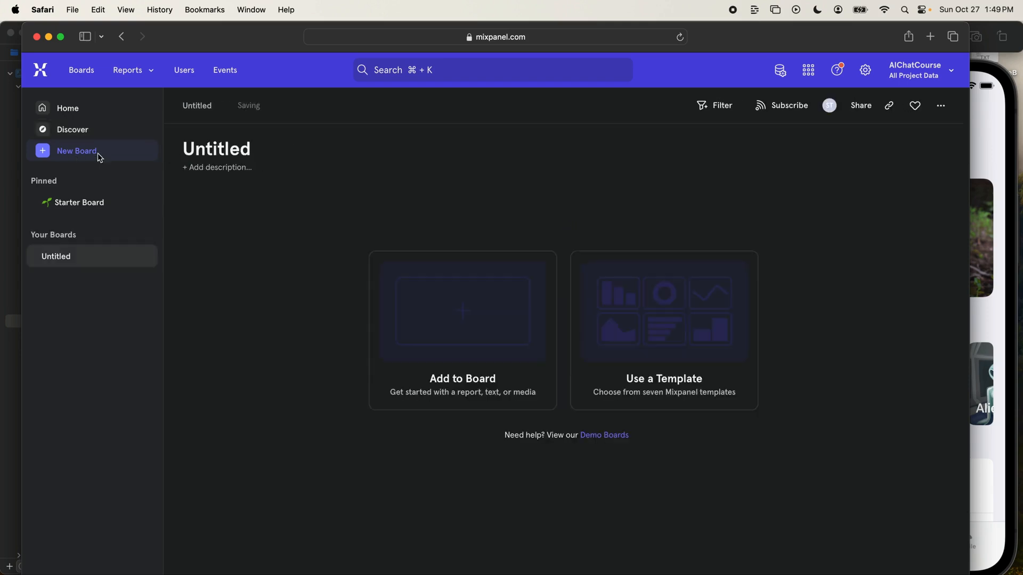
left_click(226, 152)
type("Core Dashboard")
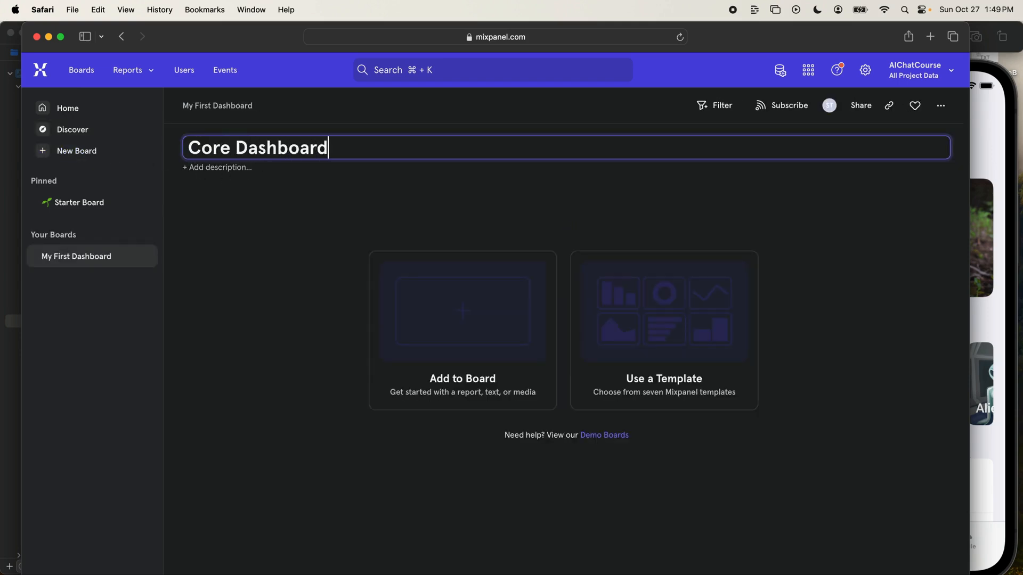
key("Return")
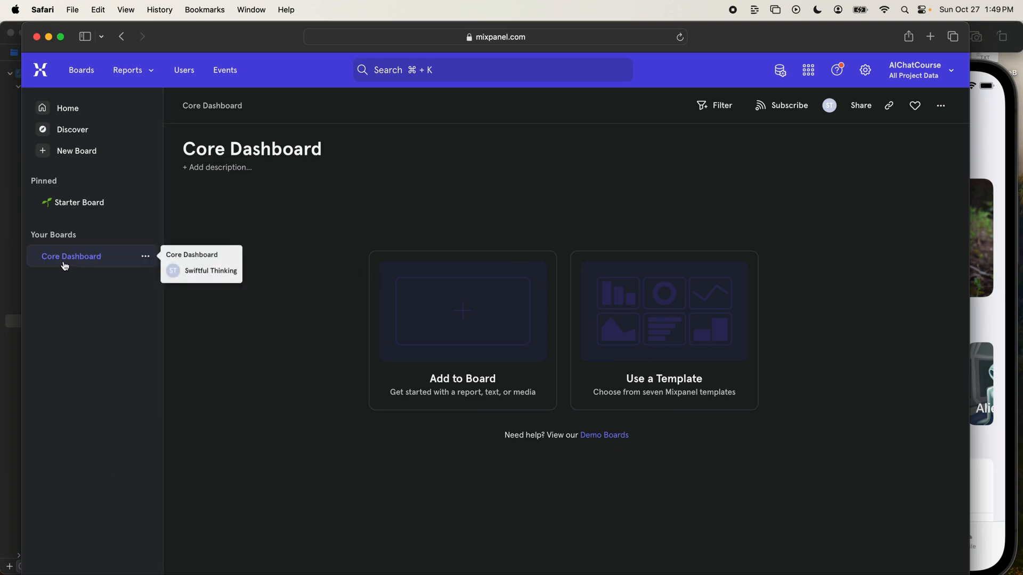
- Start a new Funnels report on the Core Dashboard board
left_click(1018, 300)
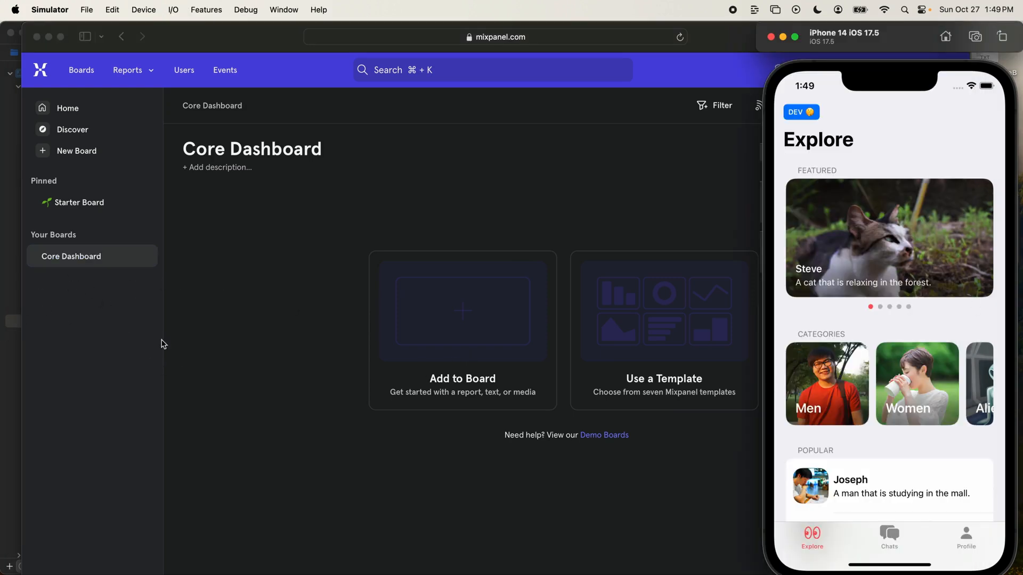
left_click(280, 286)
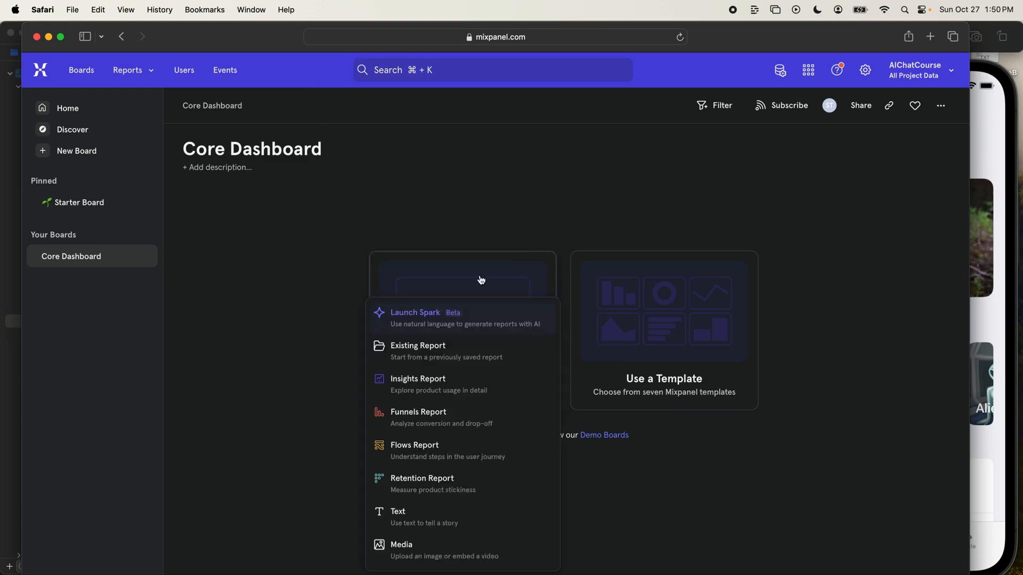
left_click(454, 323)
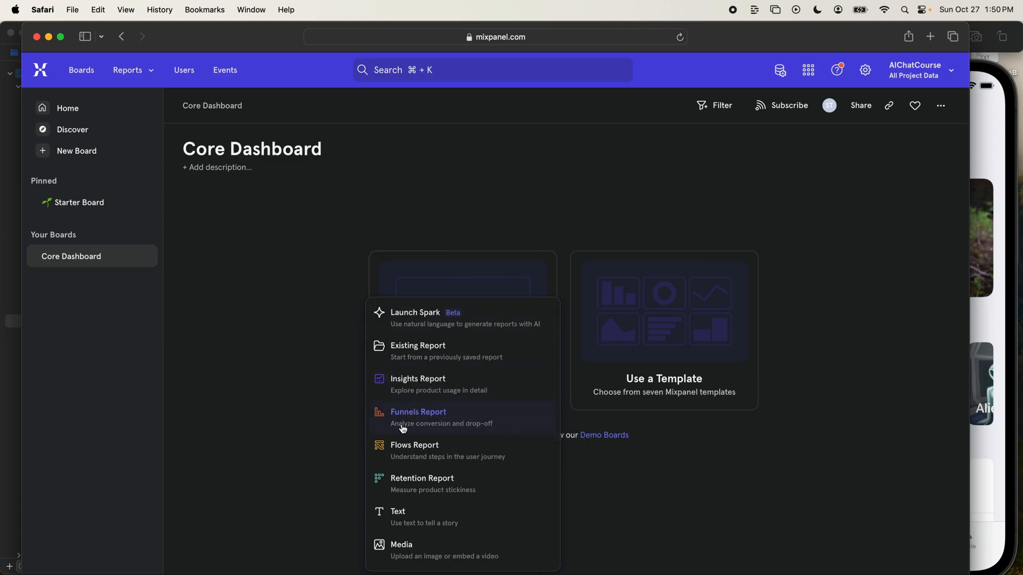
left_click(505, 430)
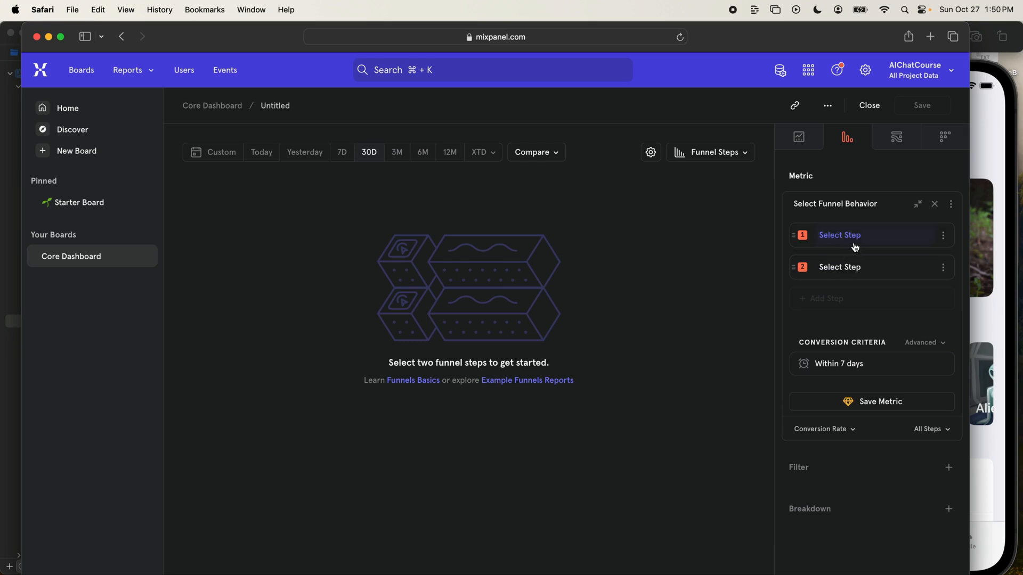
- Set the funnel's first step to WelcomeView_Appear and its second step to OnboardingIntroView_Appear
left_click(823, 237)
type("welcomea")
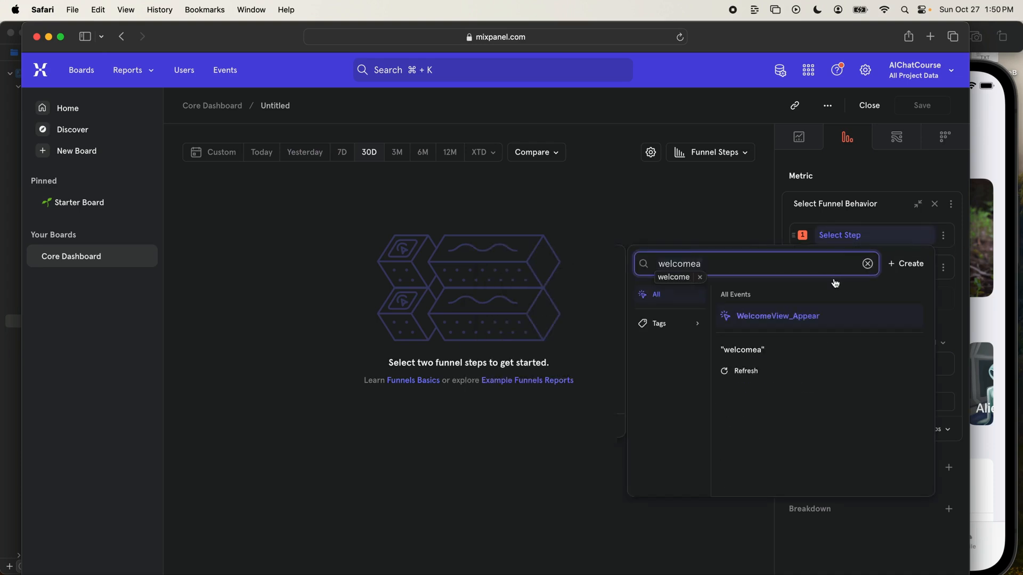
left_click(806, 318)
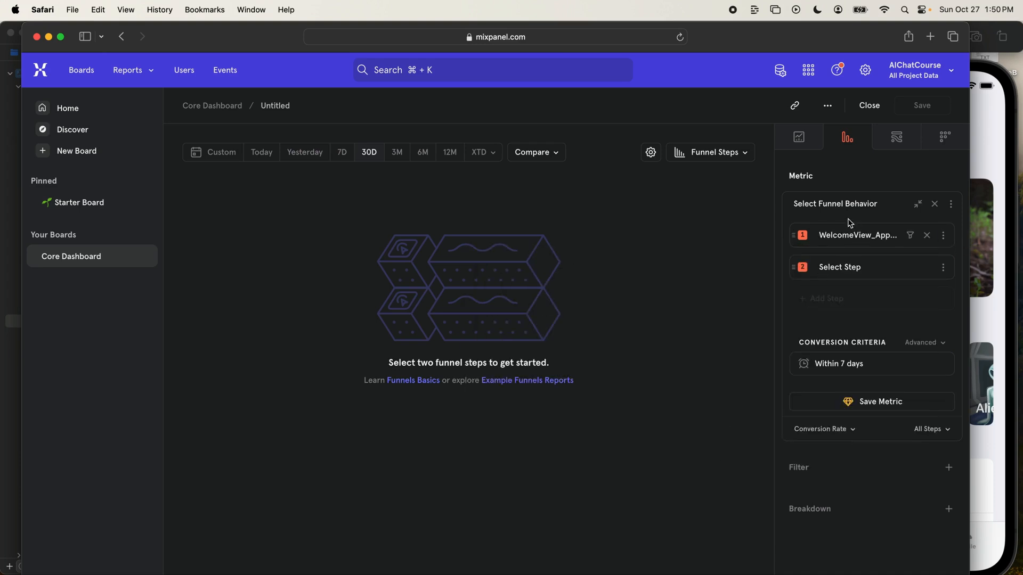
left_click(828, 269)
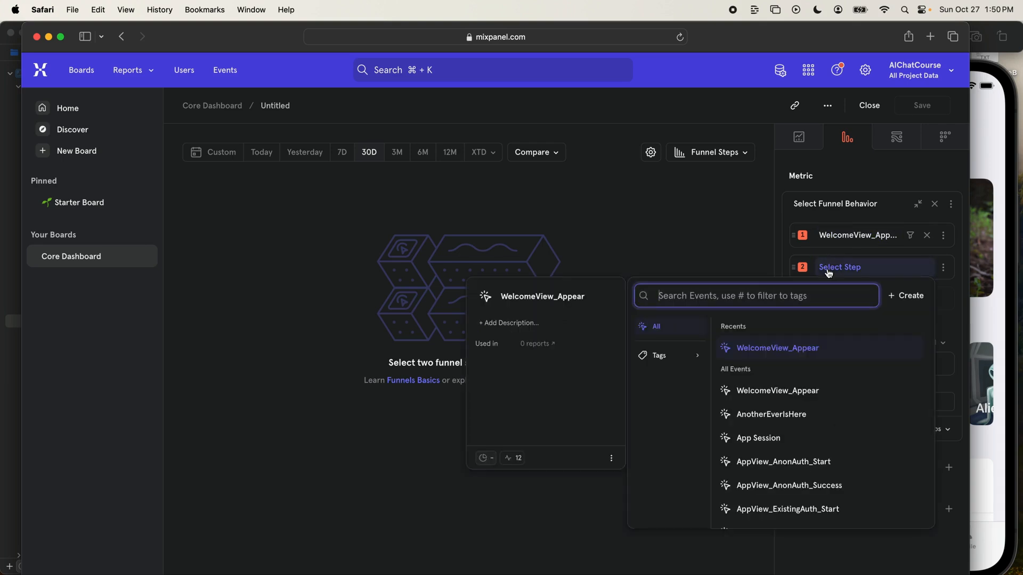
type("onboarding")
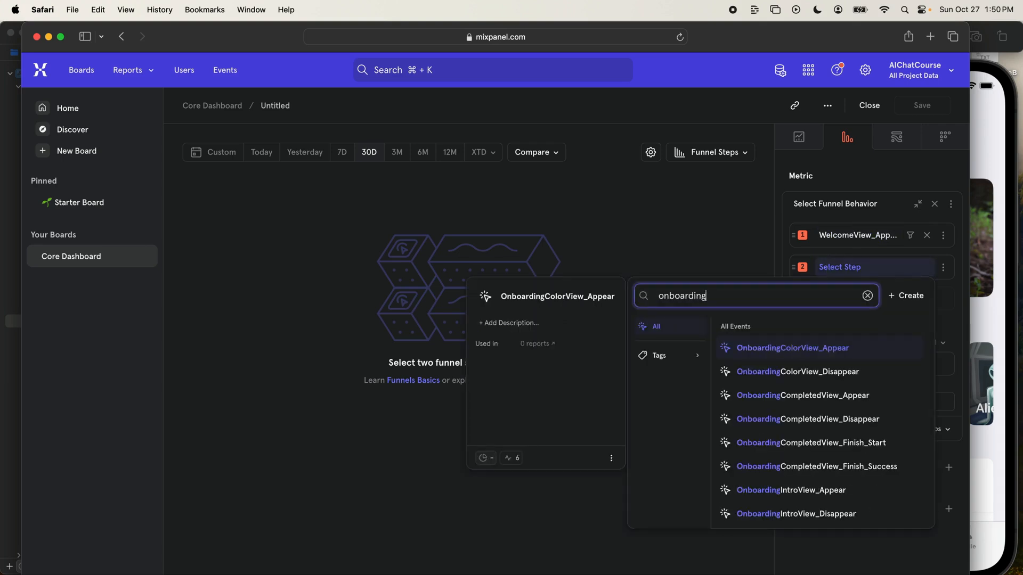
type("_appear")
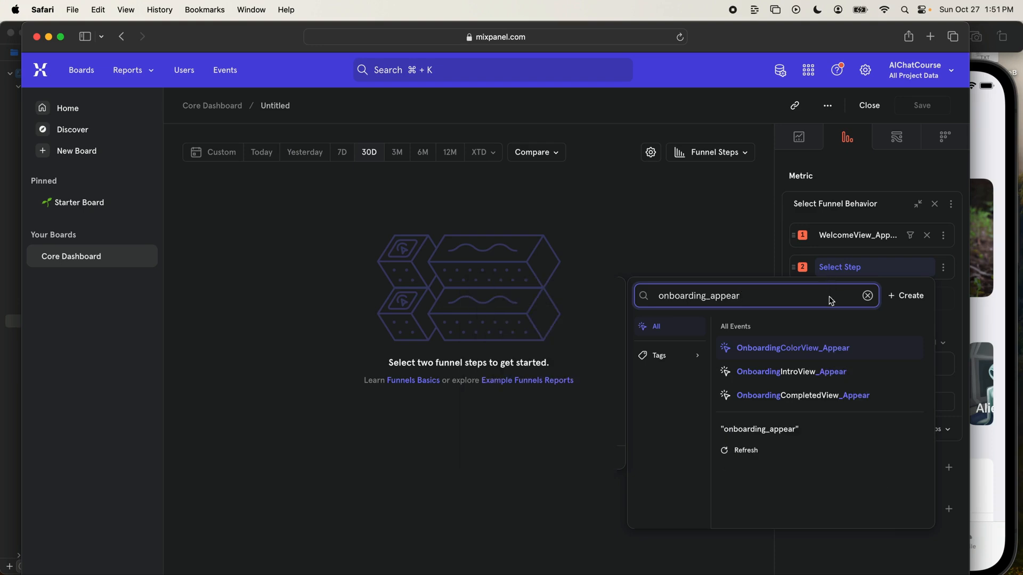
left_click(815, 376)
- Add OnboardingColorView_Appear as the funnel's third step
left_click(830, 298)
type("onboarding")
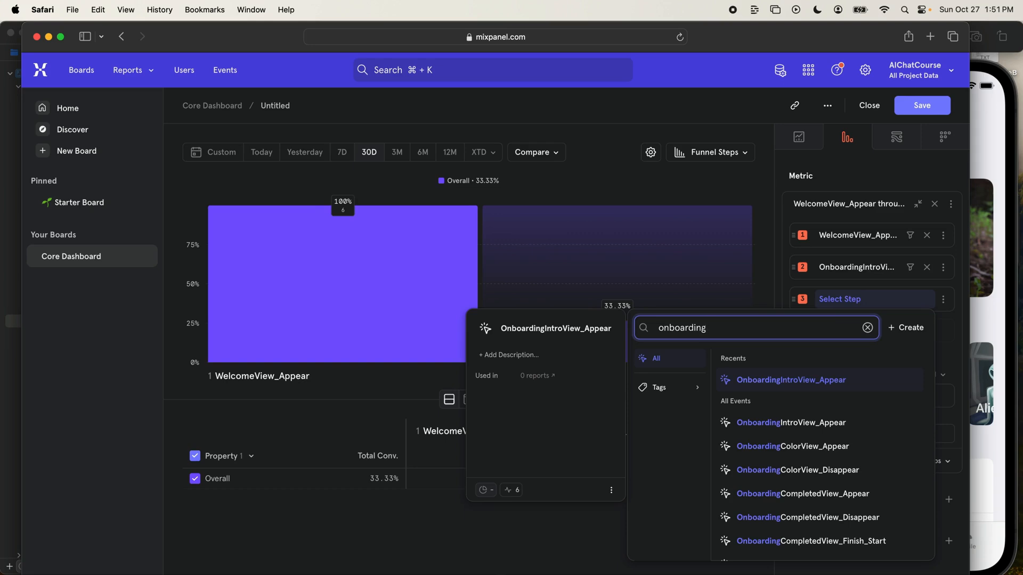
left_click(851, 456)
- Add OnboardingCompletedView_Appear as the funnel's fourth step
left_click(727, 329)
type("onboardingcom")
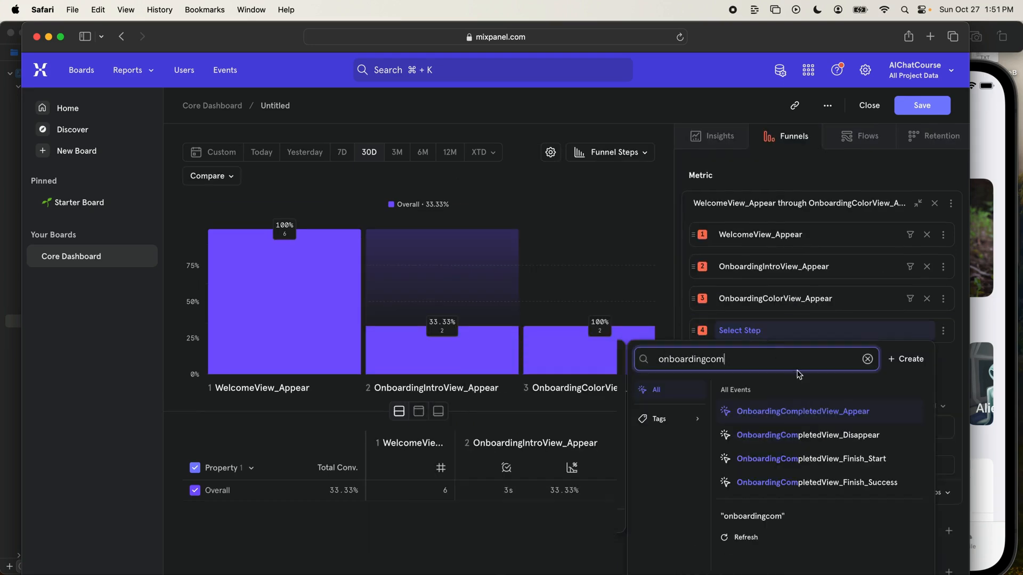
left_click(804, 411)
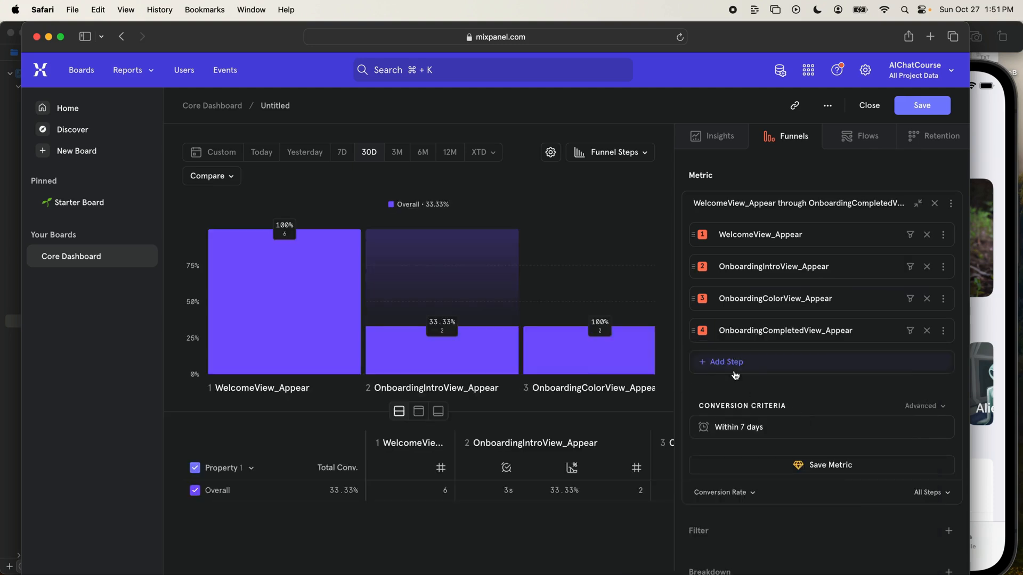
- Add OnboardingCompletedView_Finish_Start as the funnel's fifth step and OnboardingCompletedView_Finish_Success as its sixth
left_click(735, 367)
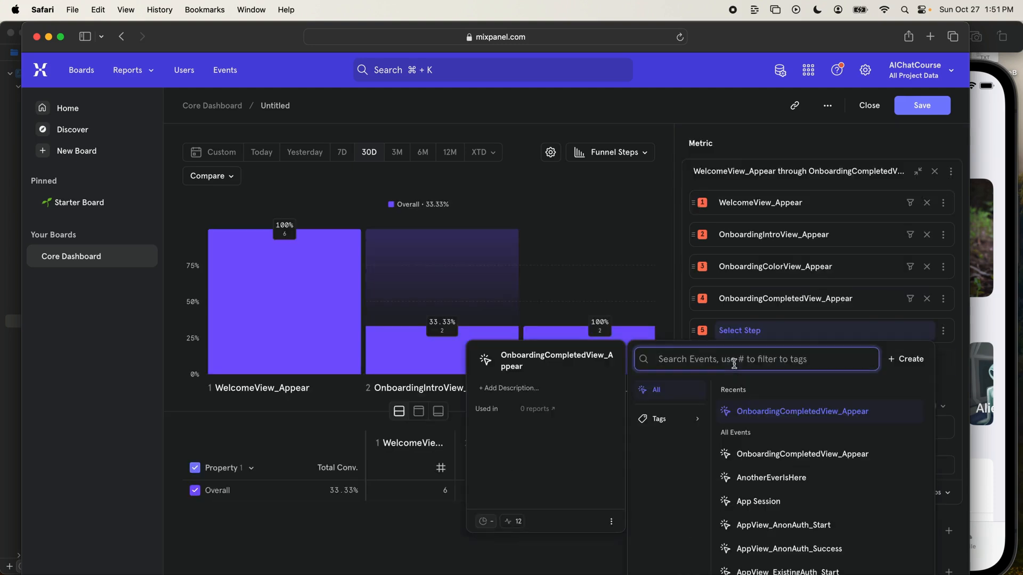
type("onboardingcomplete")
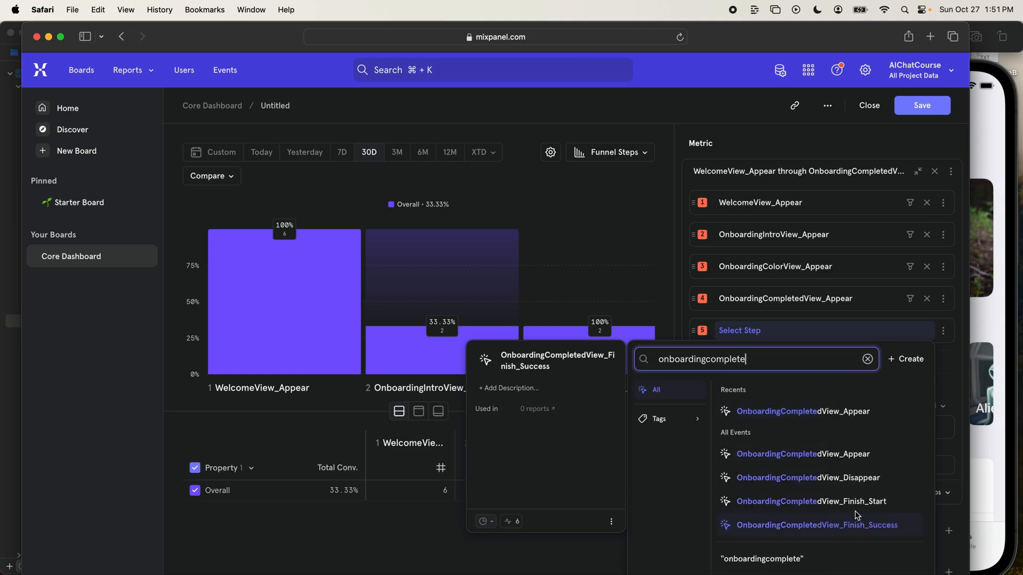
left_click(855, 503)
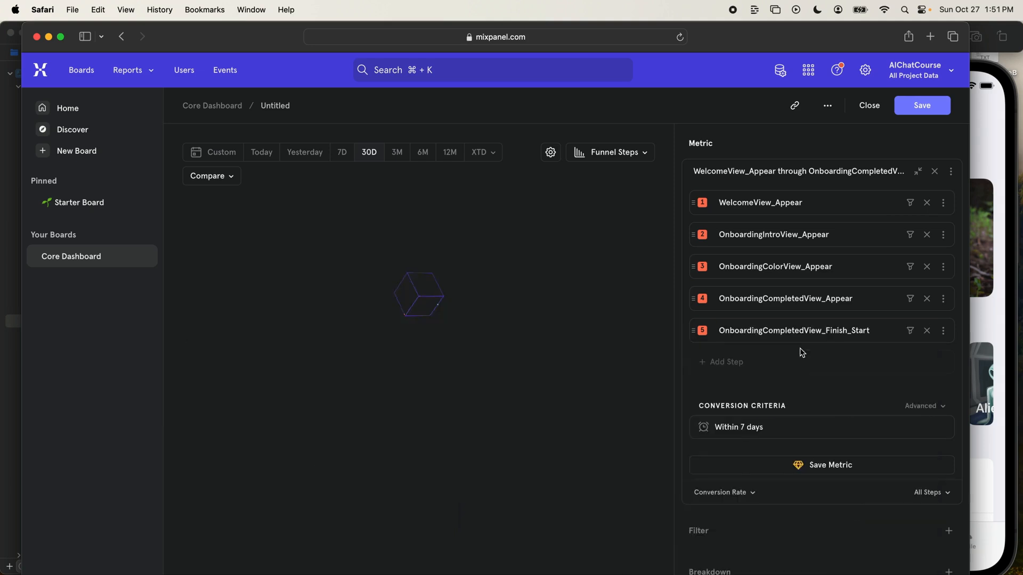
left_click(799, 354)
type("onboardingcomplete")
left_click(815, 524)
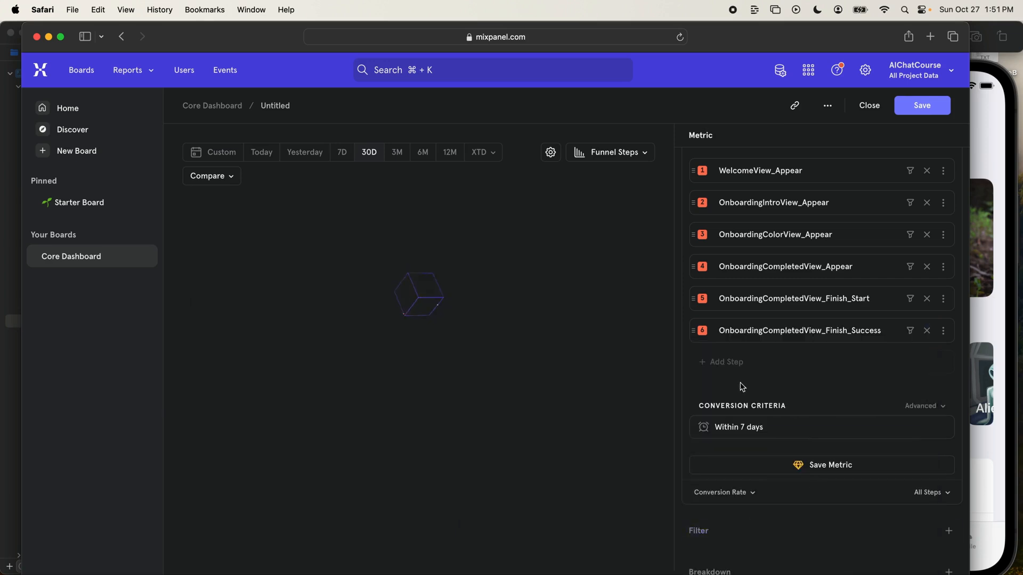
- Add ExploreView_Appear as the funnel's seventh step
left_click(741, 363)
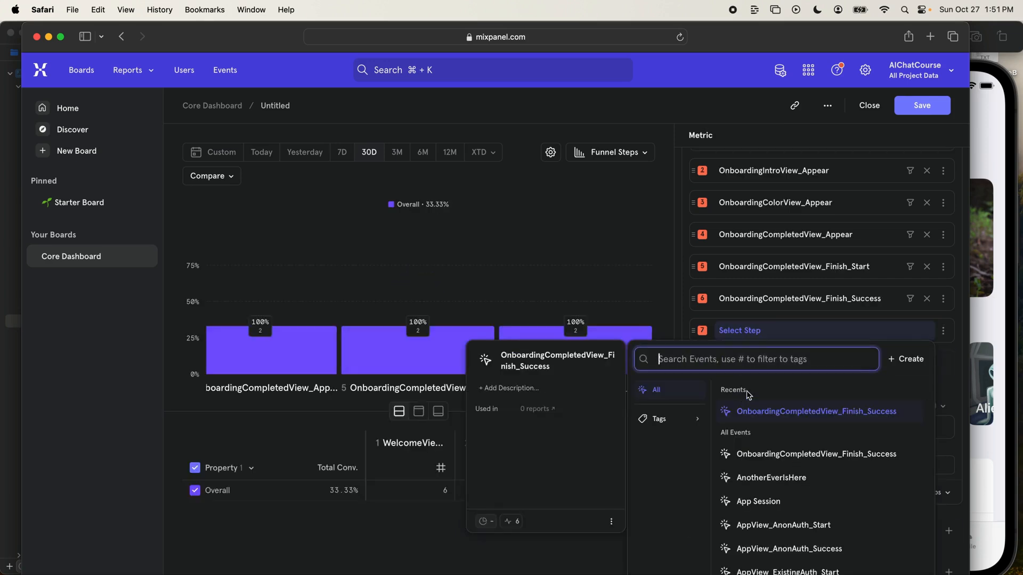
type("explore")
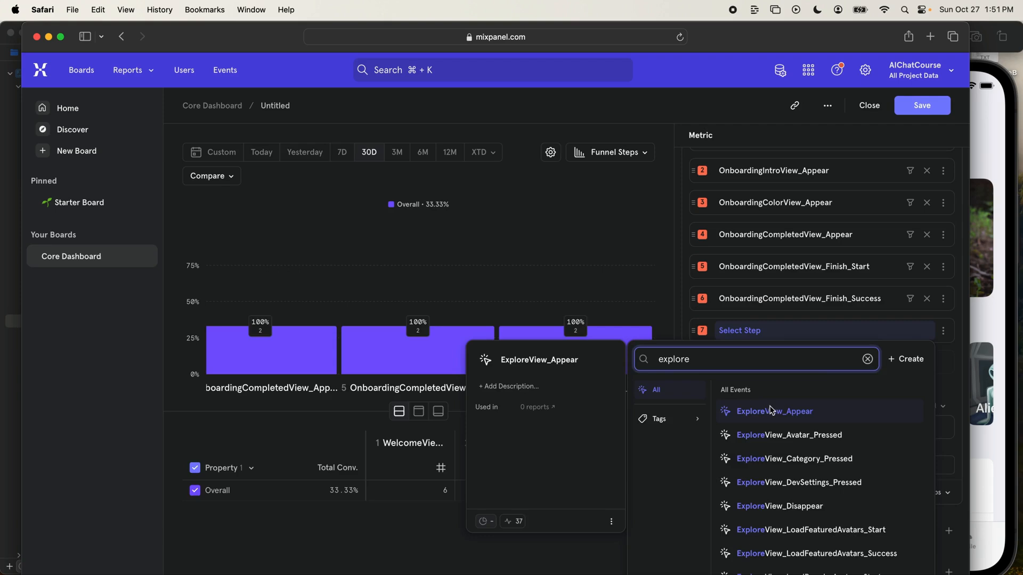
left_click(769, 410)
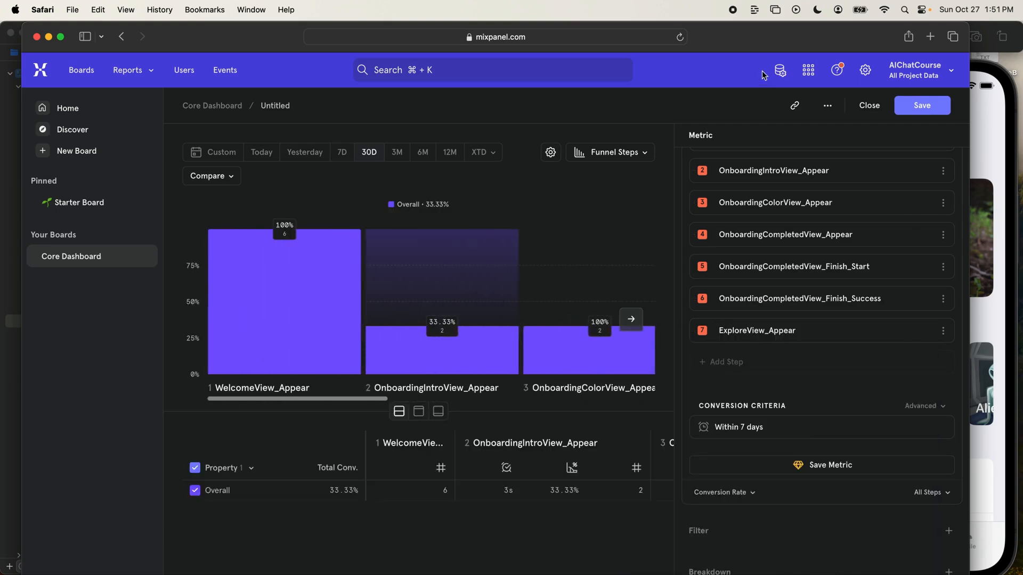
- Widen the funnel chart area and inspect the conversion and drop-off between WelcomeView_Appear and OnboardingIntroView_Appear
left_click_drag(676, 168, 801, 158)
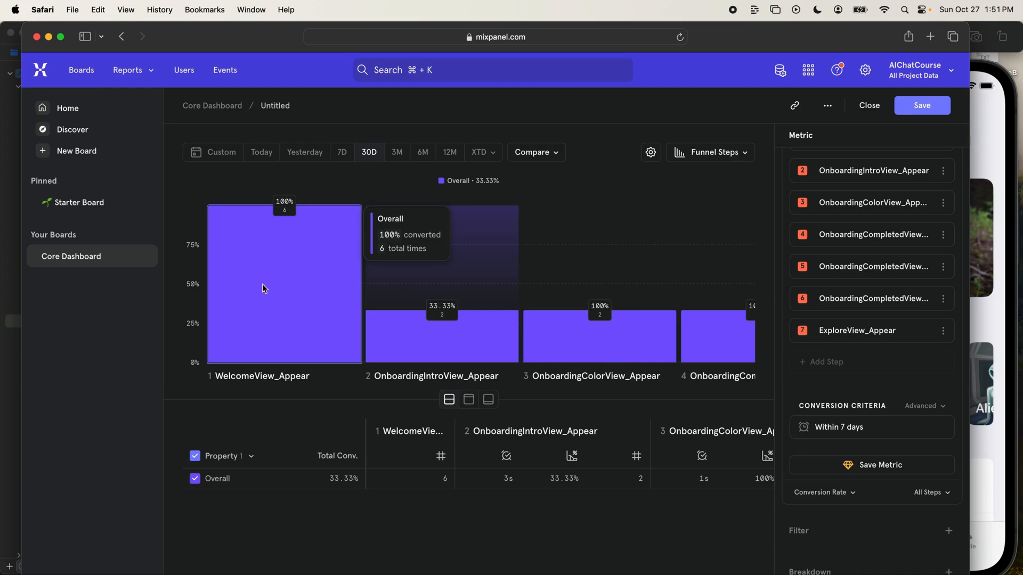
mouse_move(448, 337)
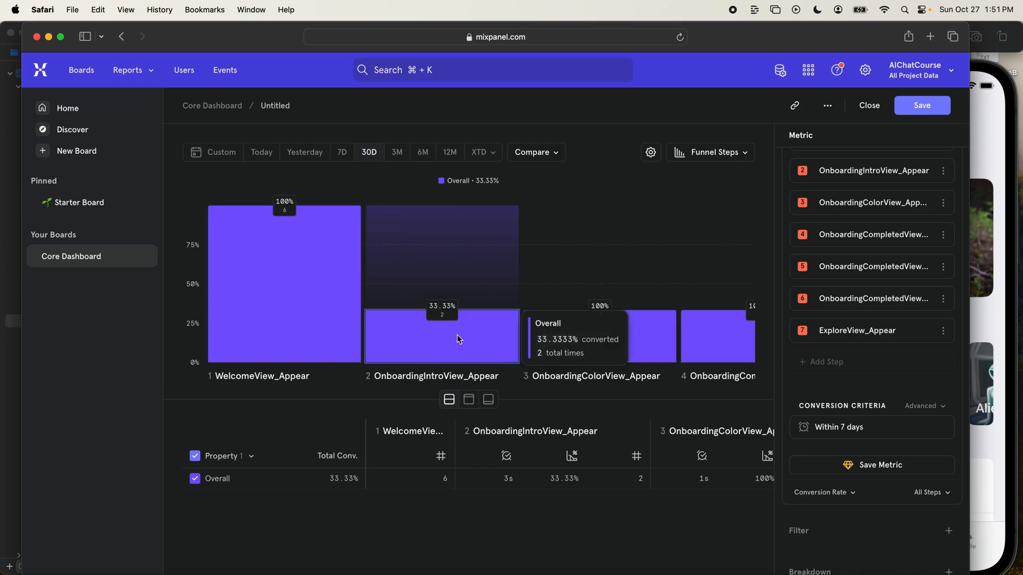
mouse_move(311, 312)
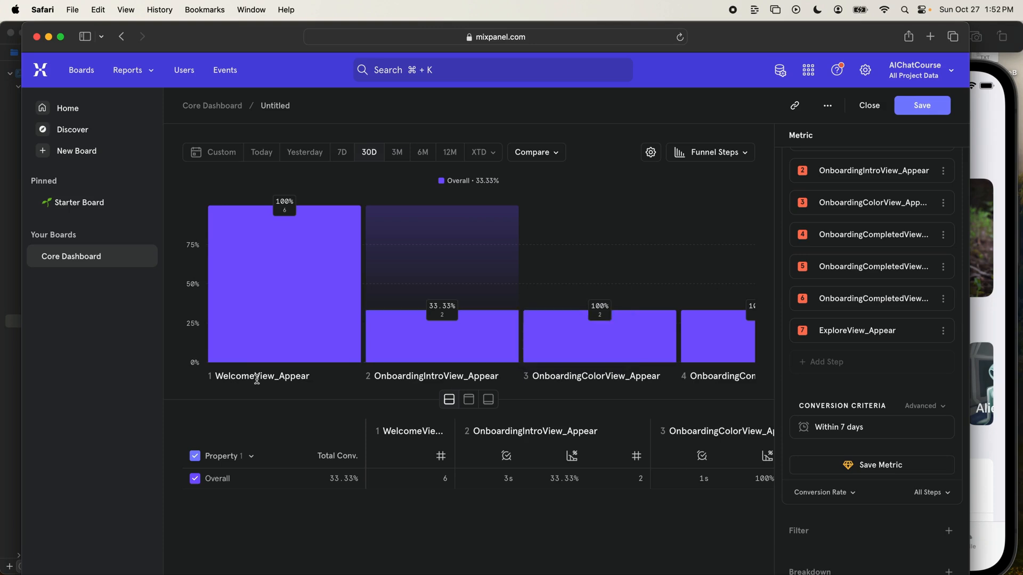
mouse_move(307, 276)
mouse_move(346, 294)
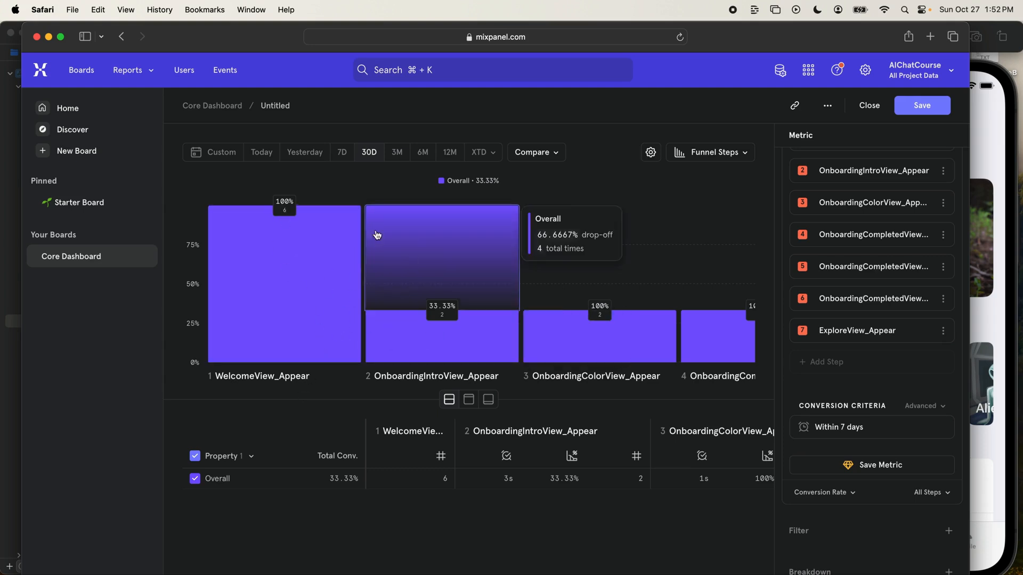
mouse_move(387, 309)
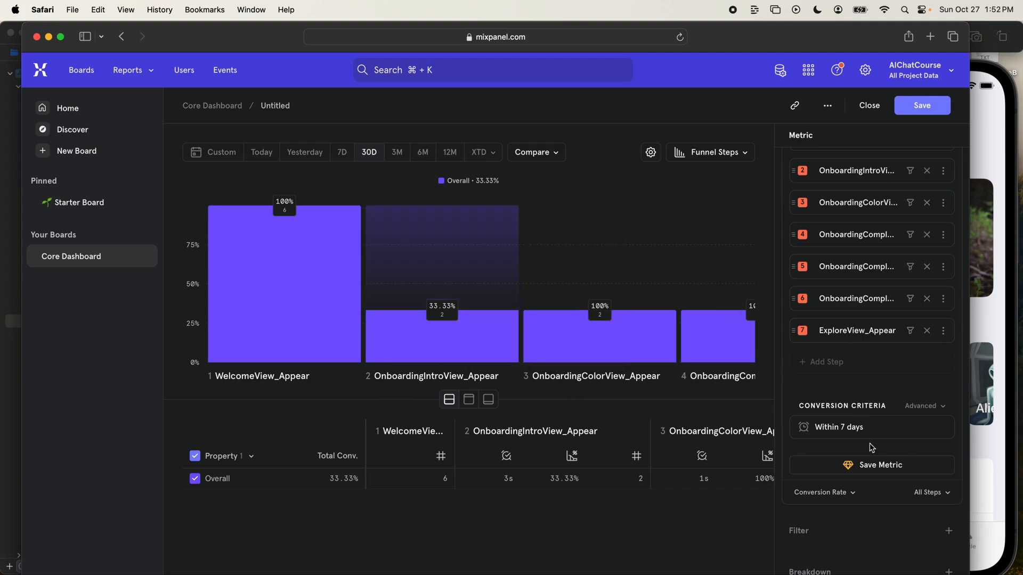
- Filter the funnel by the user property utility_is_dev_user, trying False before setting it to True
left_click_drag(969, 573, 1017, 573)
scroll(880, 525, "down", 2)
left_click(883, 486)
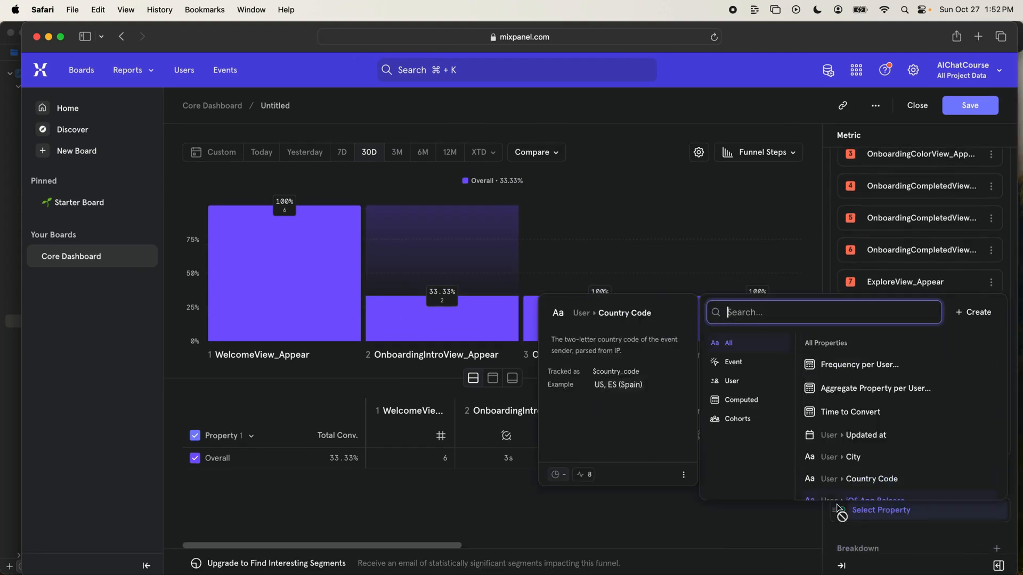
scroll(841, 493, "down", 5)
type("devus")
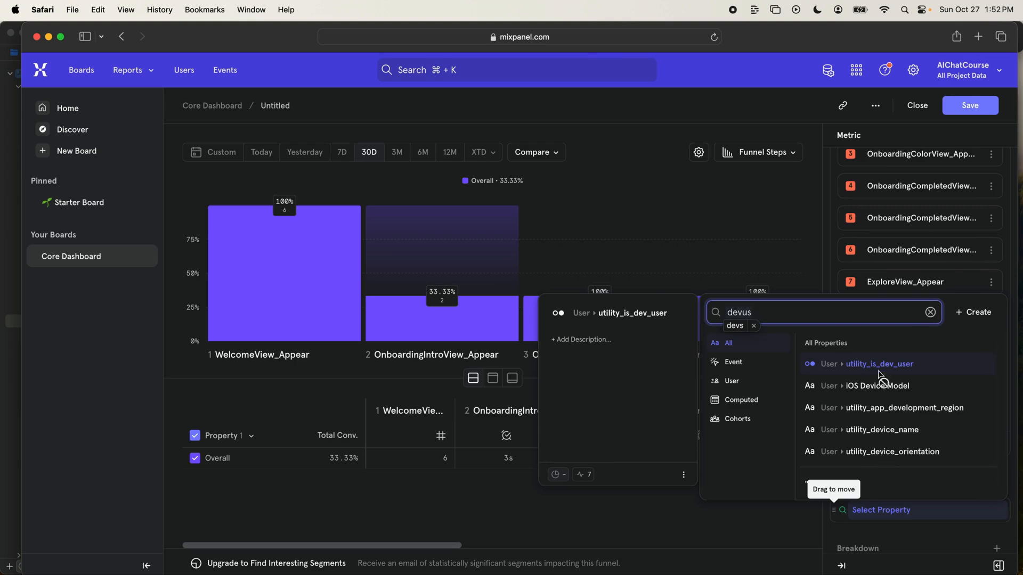
left_click(899, 369)
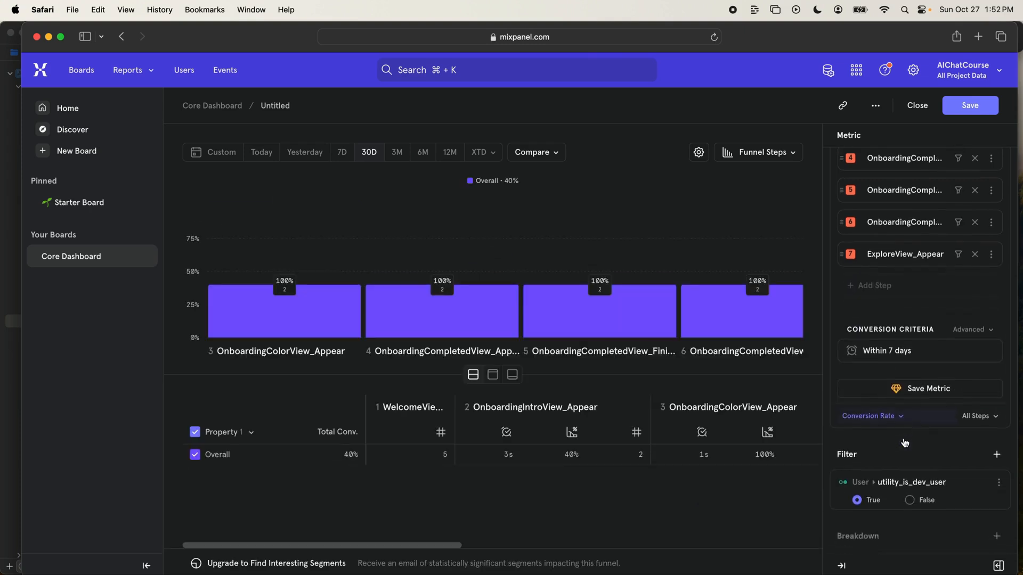
left_click(912, 489)
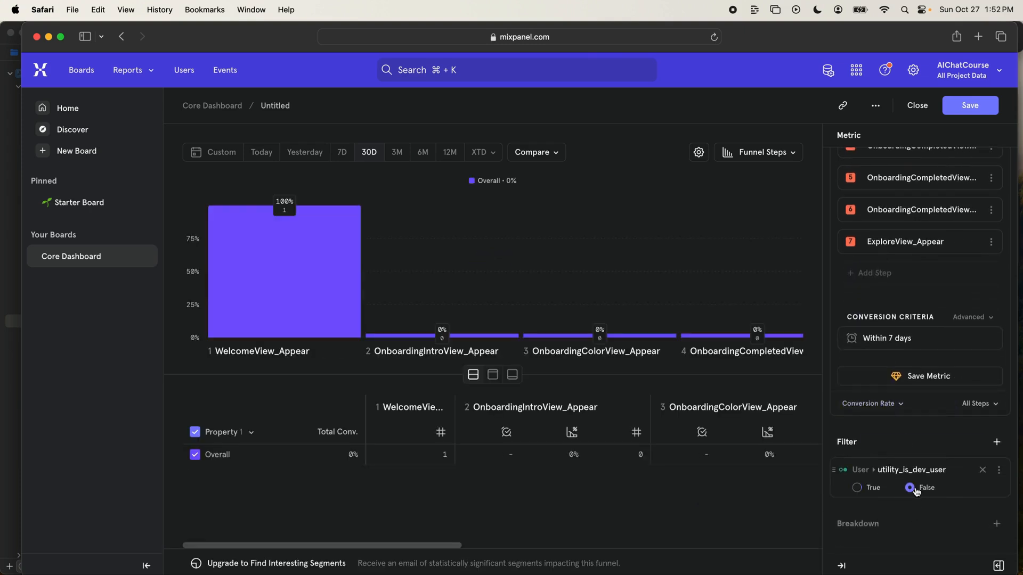
left_click(857, 488)
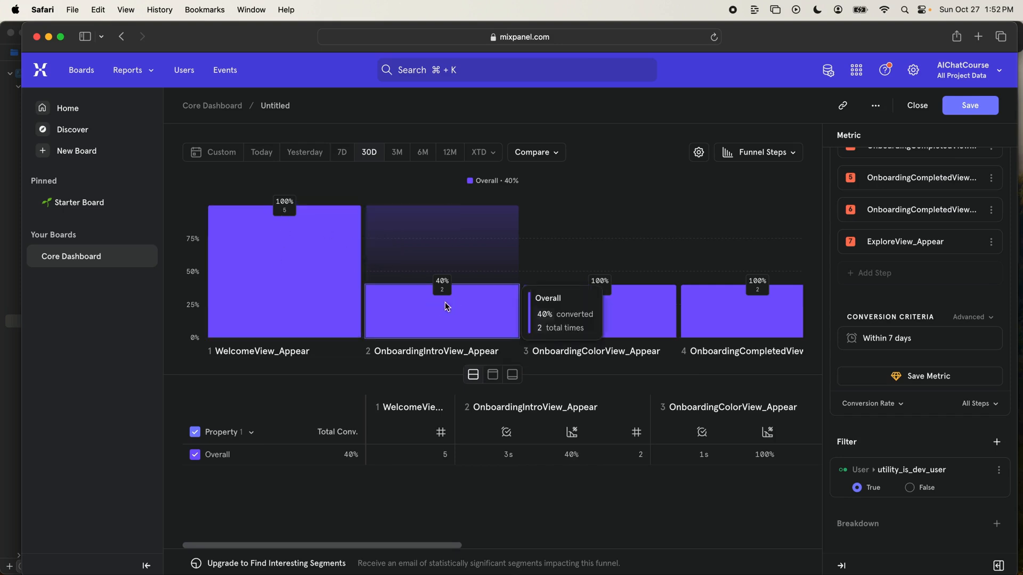
- Examine the filtered funnel's conversion at each step from WelcomeView_Appear through ExploreView_Appear
scroll(439, 315, "right", 3)
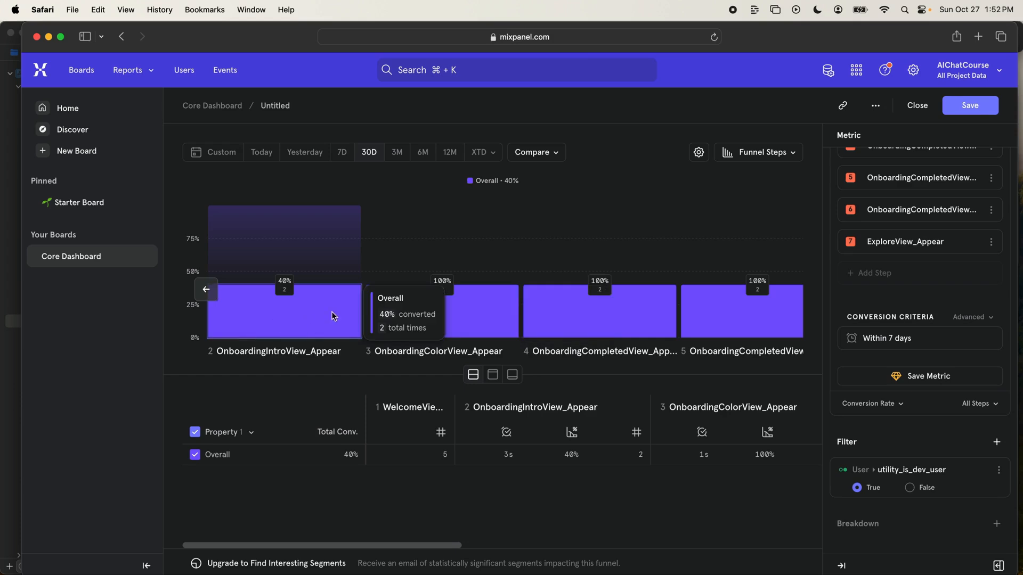
scroll(437, 314, "right", 5)
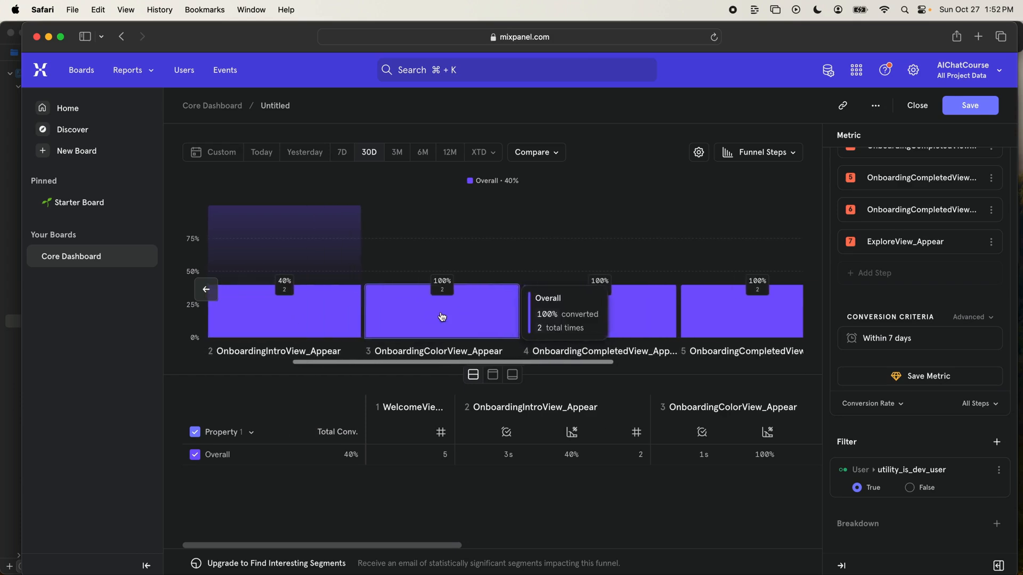
scroll(439, 316, "right", 1)
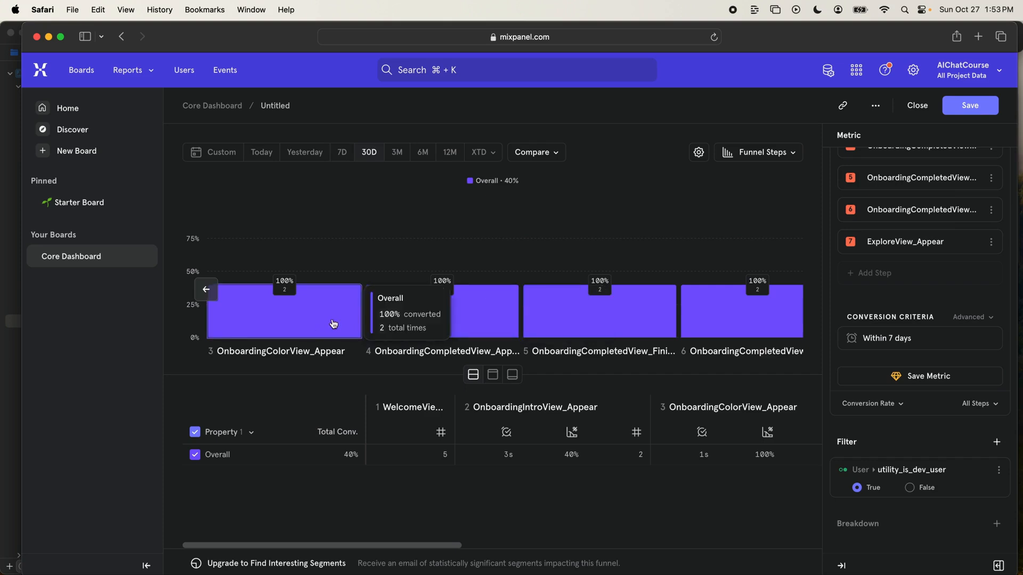
scroll(333, 324, "left", 10)
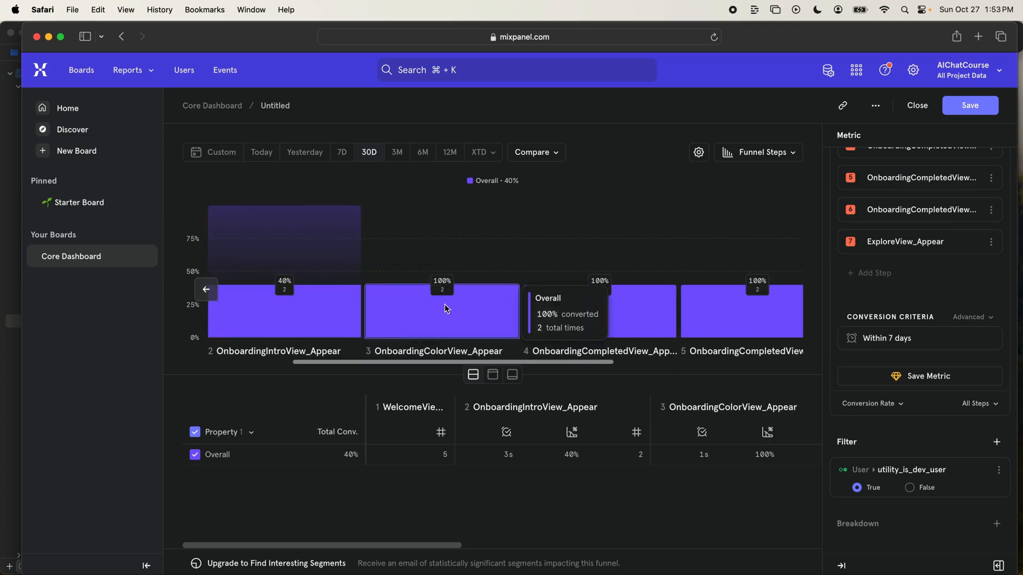
scroll(447, 320, "right", 5)
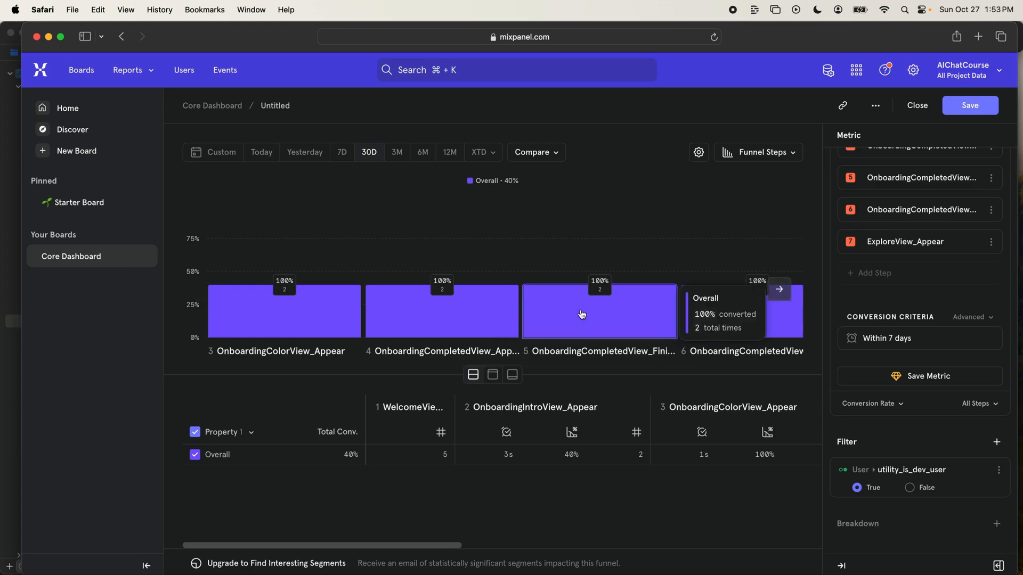
scroll(584, 344, "right", 5)
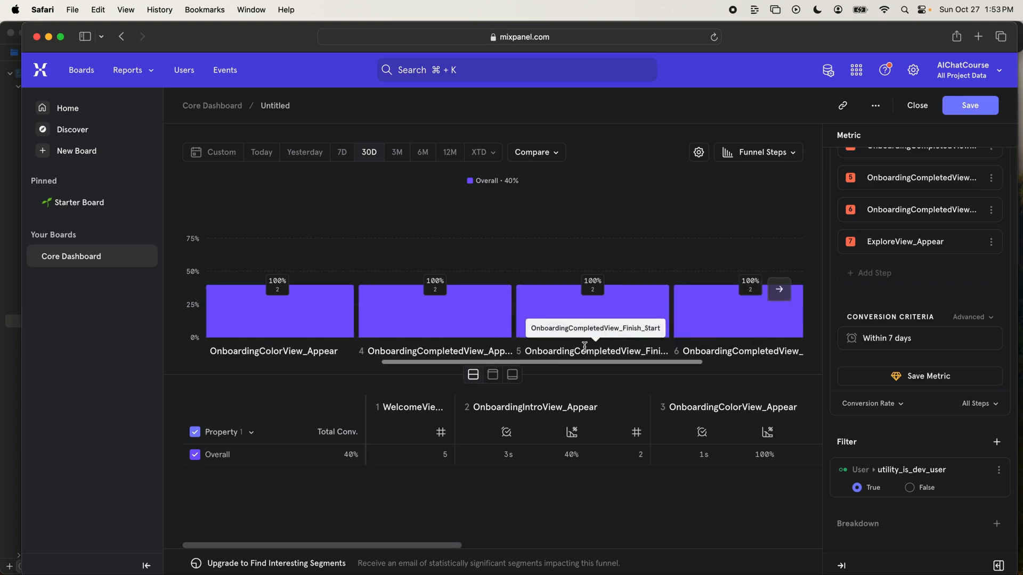
scroll(644, 353, "right", 2)
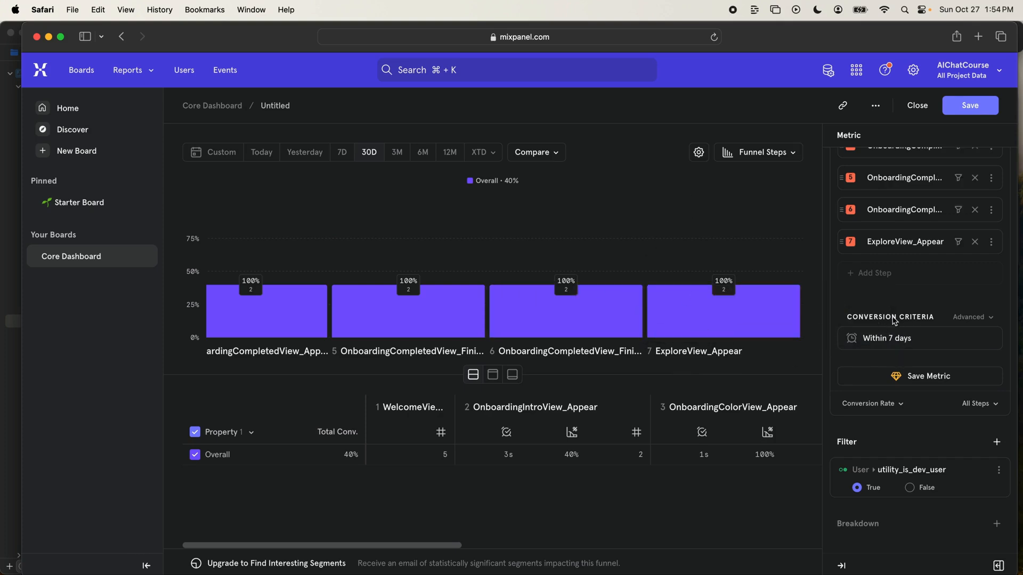
scroll(916, 345, "up", 4)
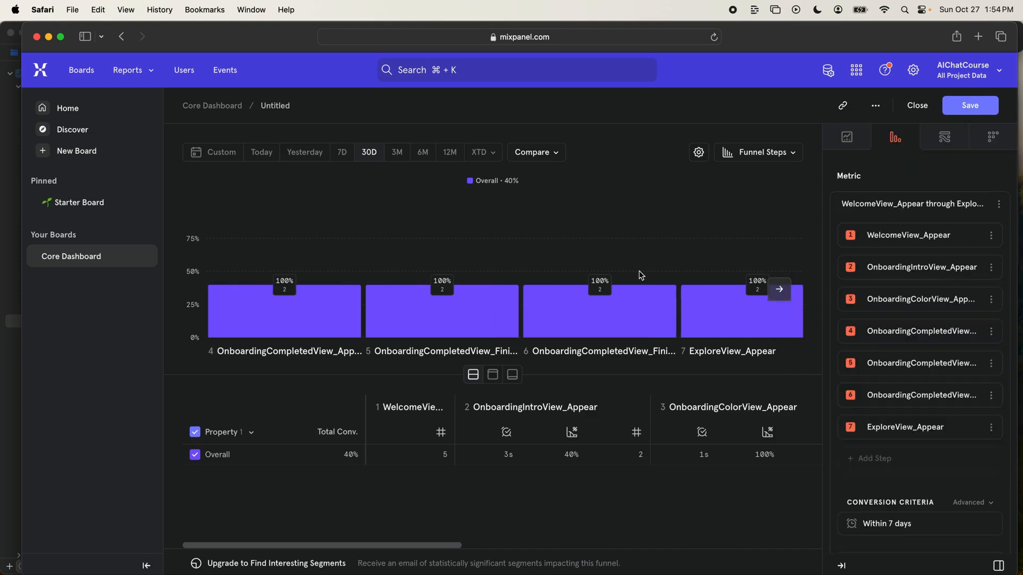
scroll(552, 324, "left", 5)
scroll(376, 335, "left", 2)
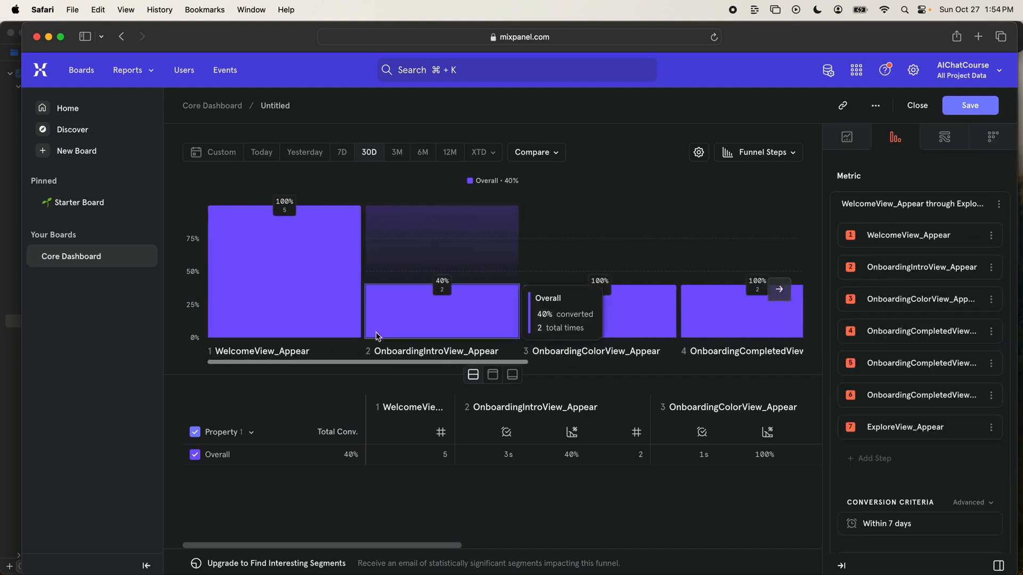
scroll(311, 308, "right", 10)
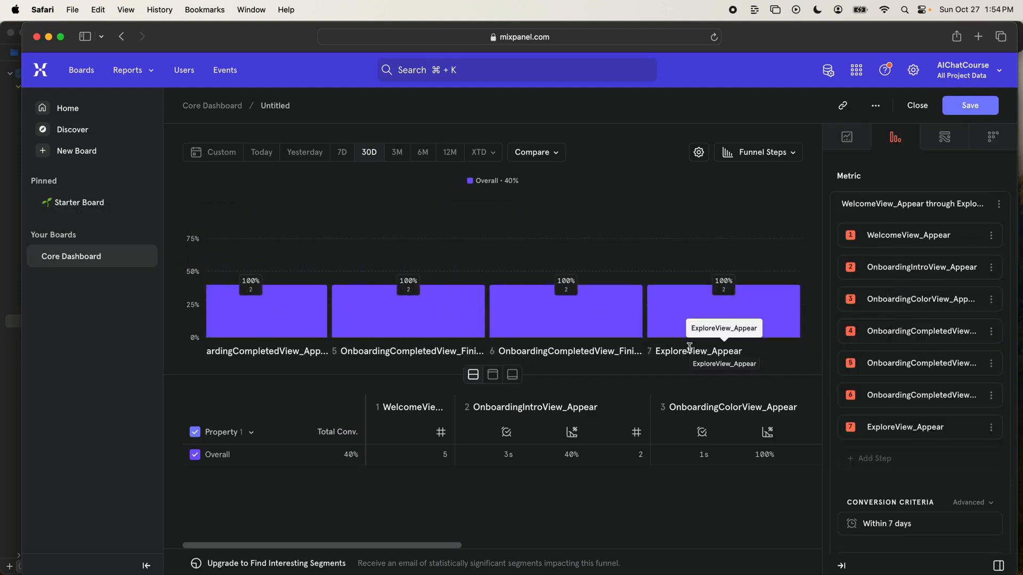
- Set the funnel's conversion window to 1 hour and apply it
scroll(890, 331, "down", 5)
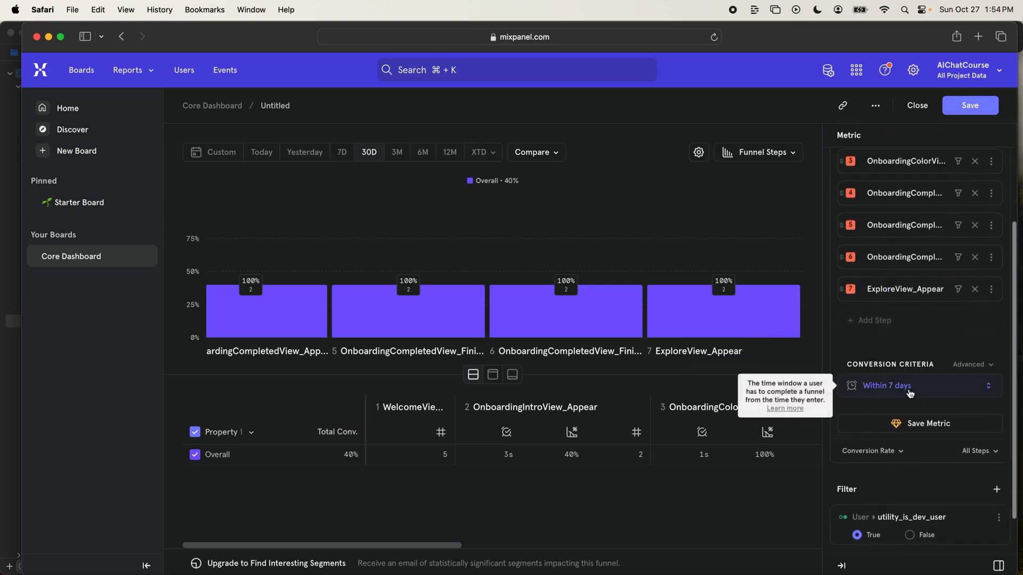
left_click(910, 392)
left_click(886, 457)
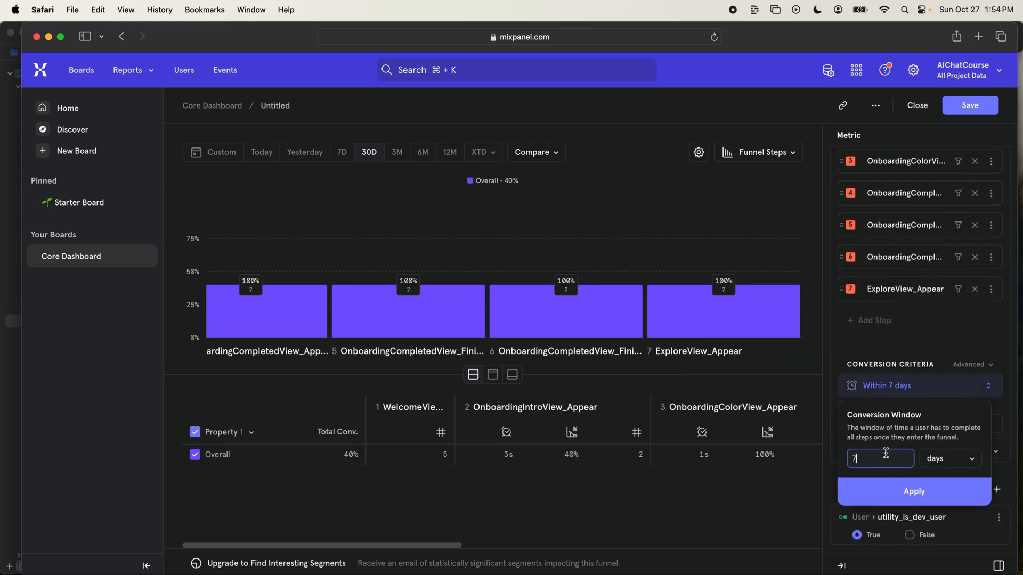
key("BackSpace")
type("1")
left_click(937, 461)
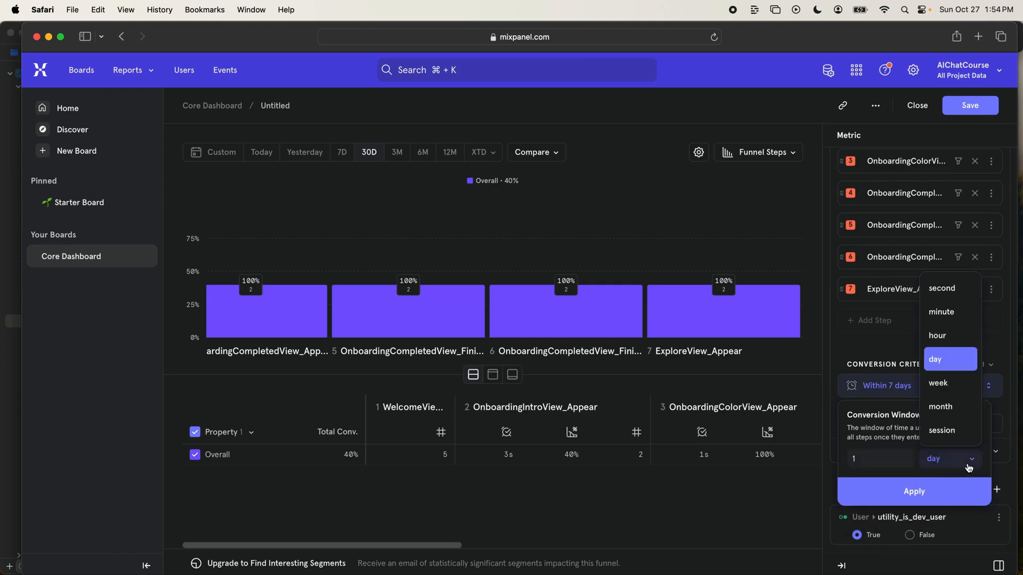
left_click(957, 336)
left_click(927, 498)
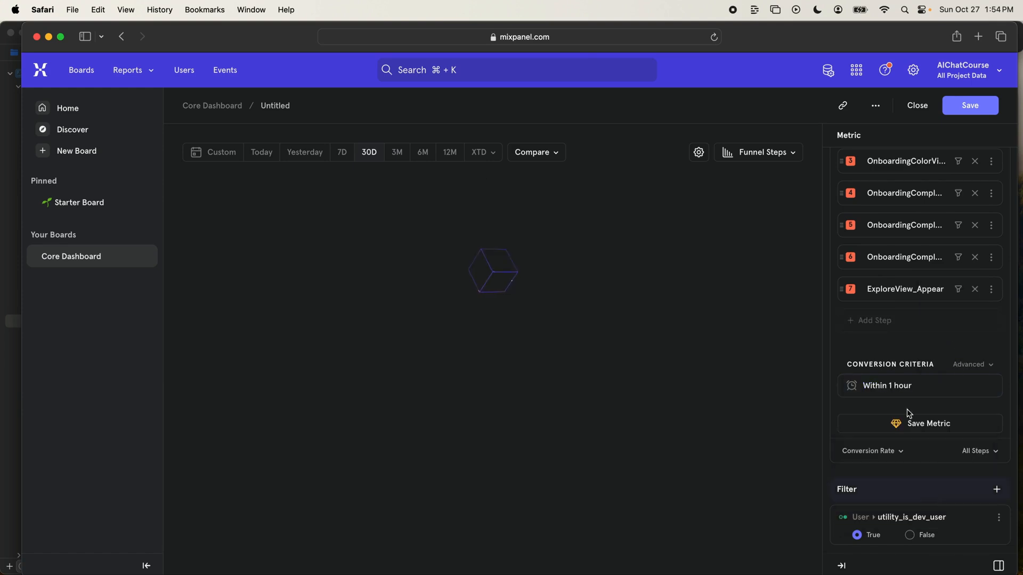
scroll(637, 261, "right", 10)
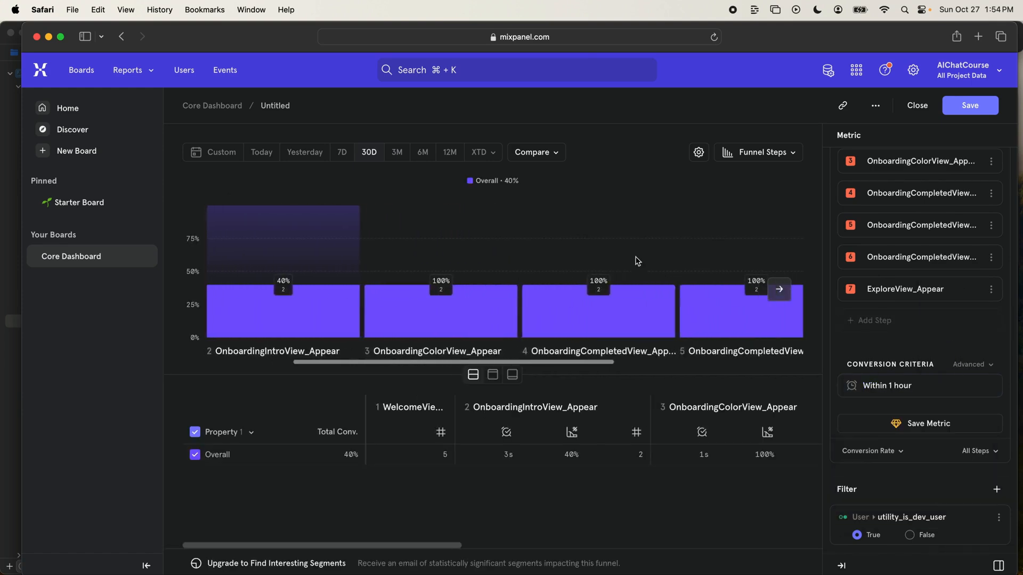
- Name the funnel report Onboarding Funnel and save it to the Core Dashboard
scroll(637, 261, "right", 2)
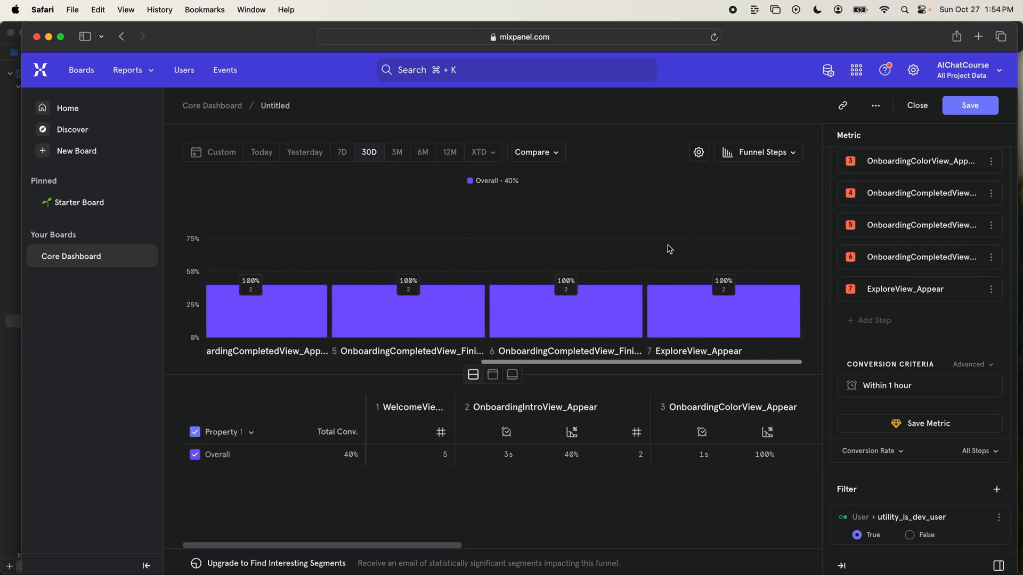
scroll(900, 397, "down", 2)
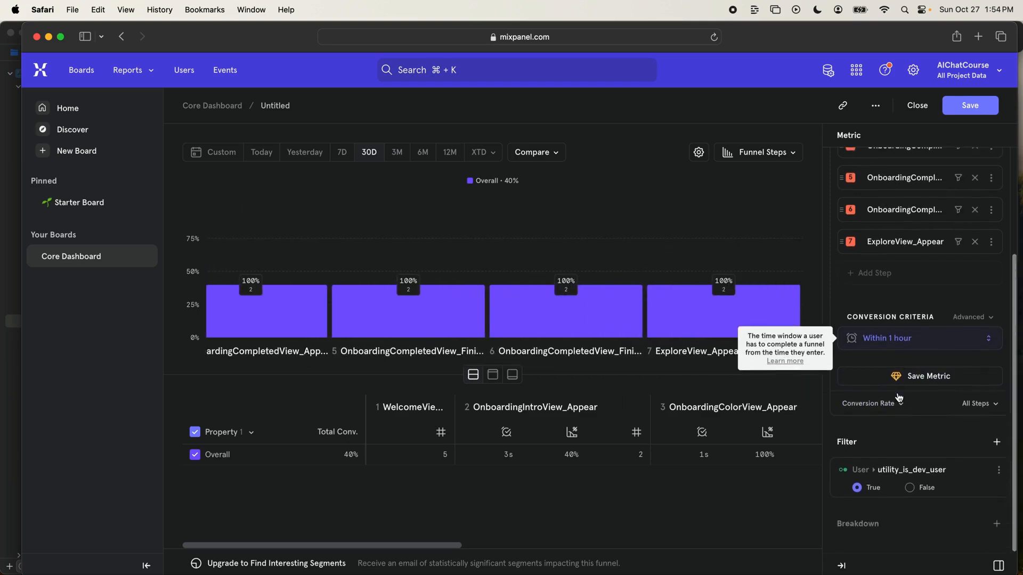
scroll(899, 398, "up", 5)
left_click(281, 110)
double_click(281, 110)
type("Onboarding ")
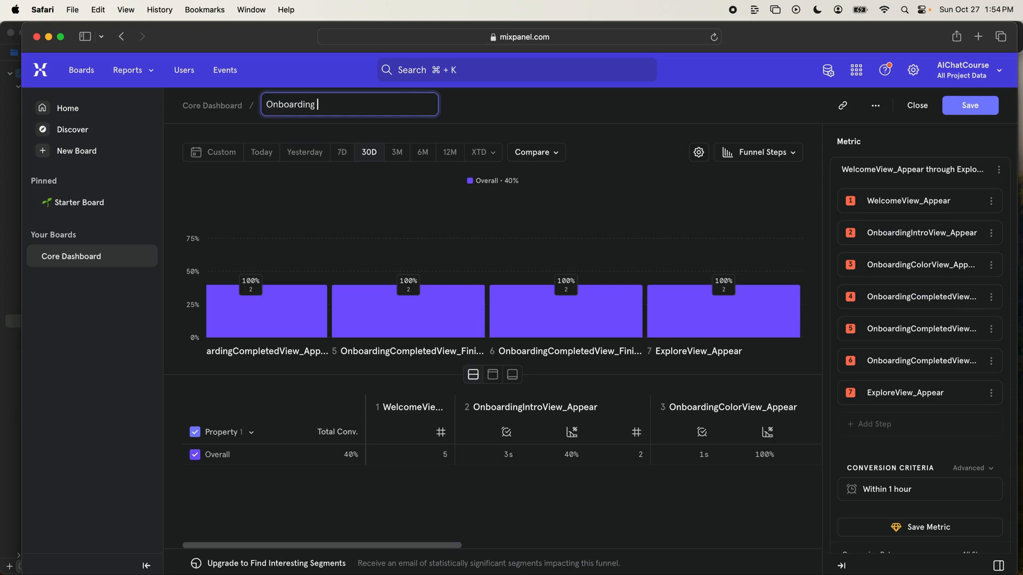
type("Funnel")
left_click(978, 105)
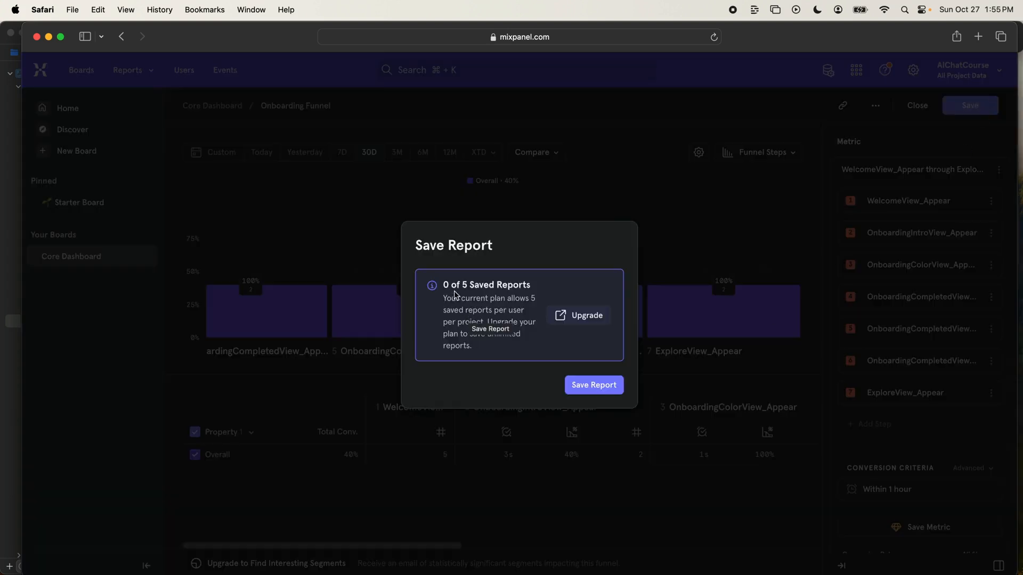
left_click_drag(483, 290, 529, 288)
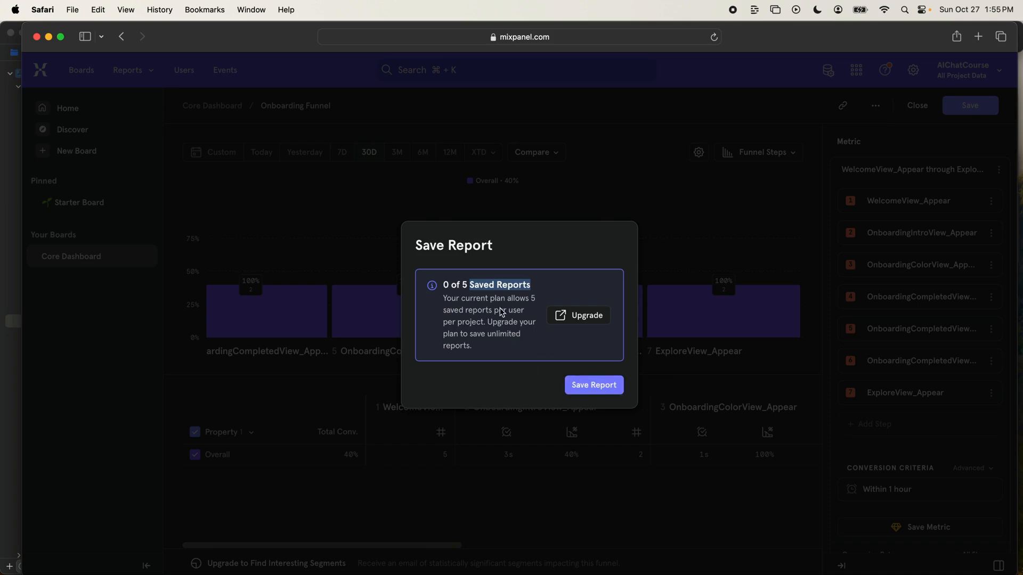
left_click(594, 386)
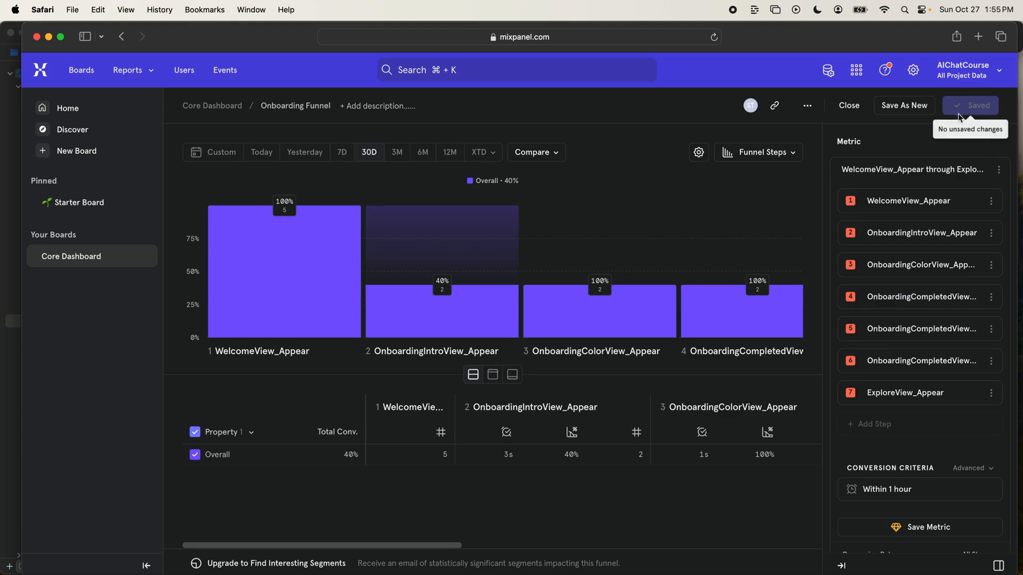
- Open the Core Dashboard board and narrow the browser window to uncover the iPhone simulator
left_click(85, 257)
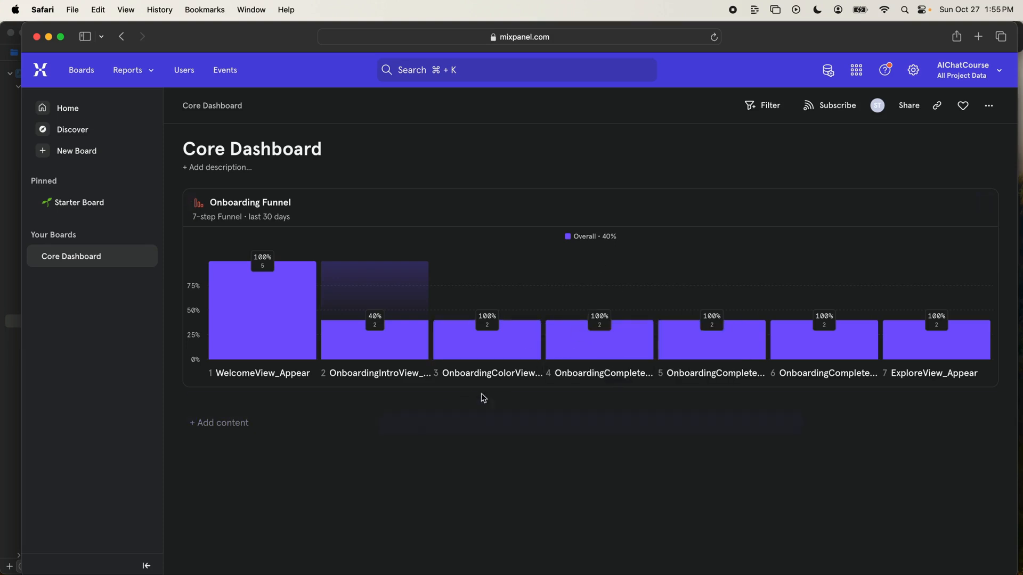
left_click_drag(1016, 383, 865, 384)
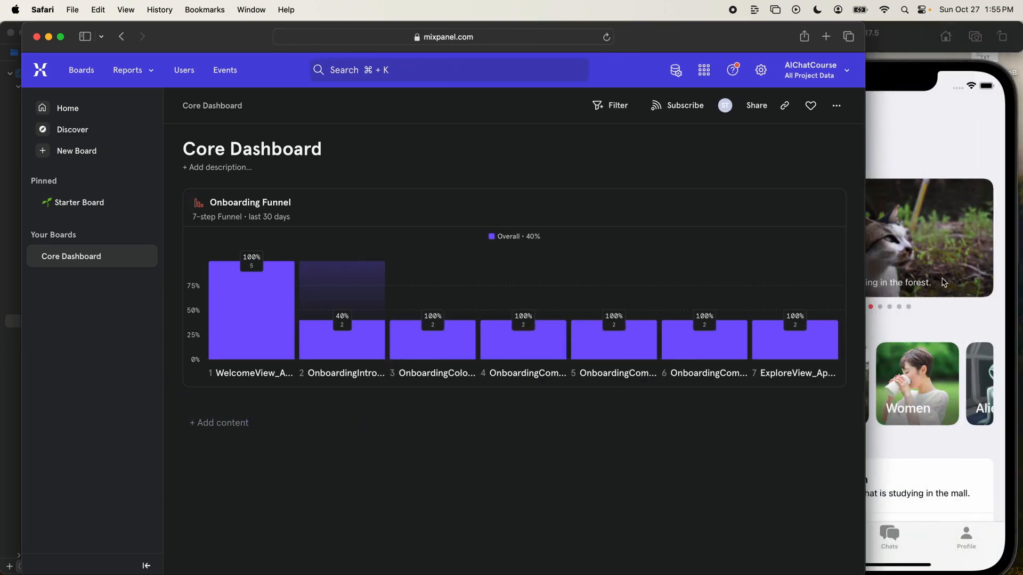
- Open the featured cat avatar's chat in the Simulator's Explore screen, then return to the Core Dashboard in Safari
left_click(938, 235)
left_click(933, 235)
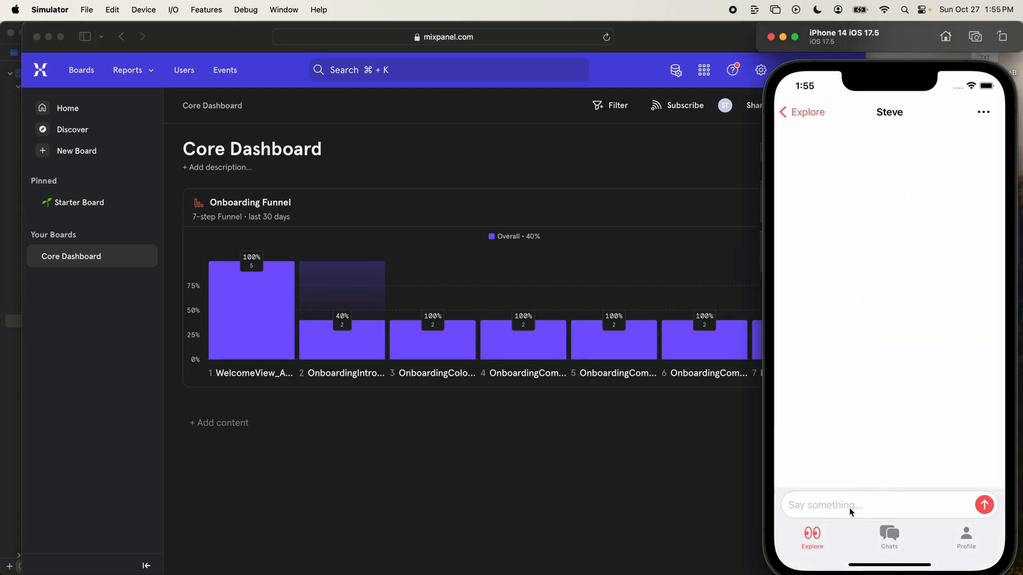
left_click(480, 476)
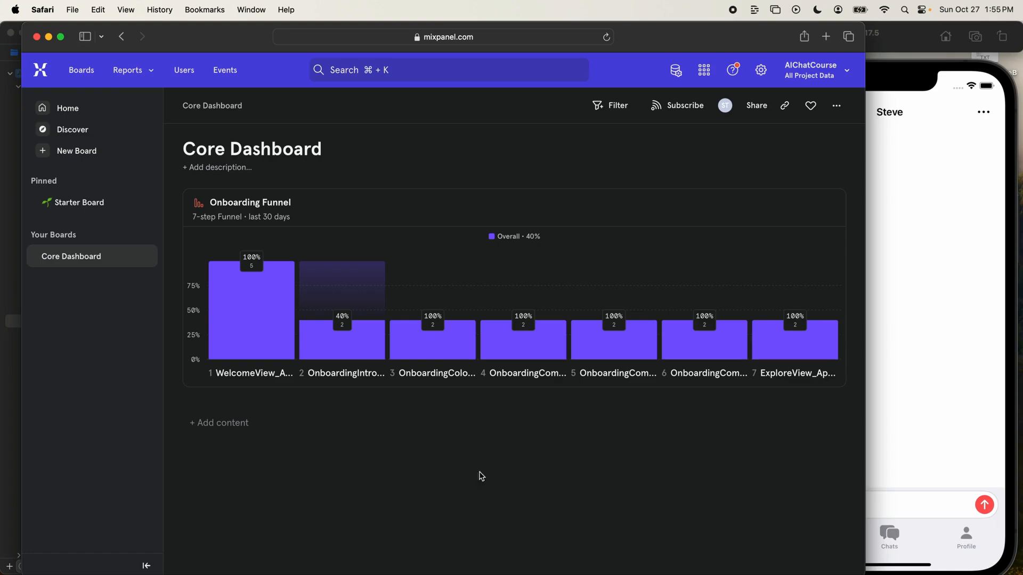
- Switch to Xcode, open ChatView.swift and locate its Event enum
key("super+Tab")
key("super+shift+o")
type("ch")
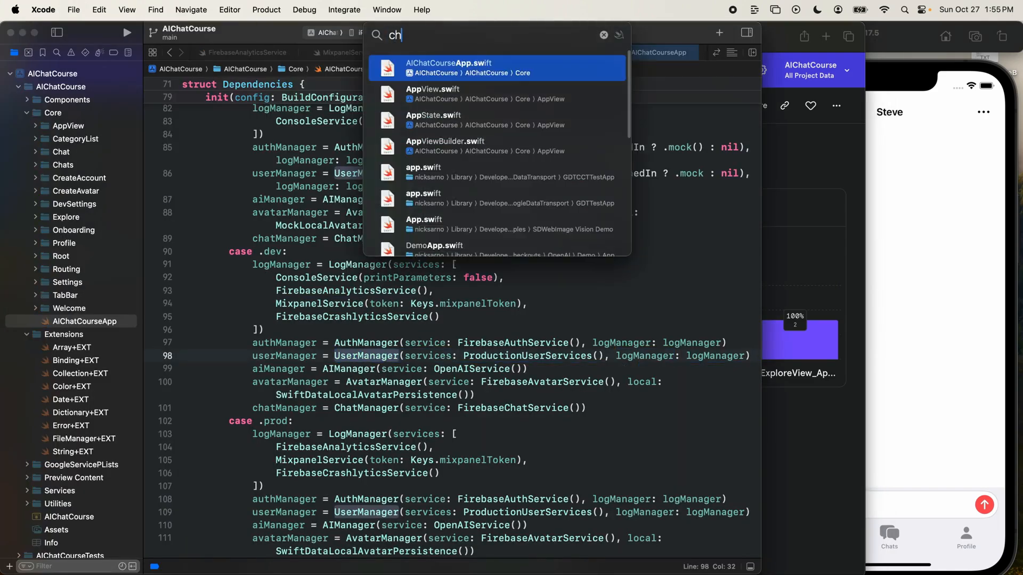
type("atvi")
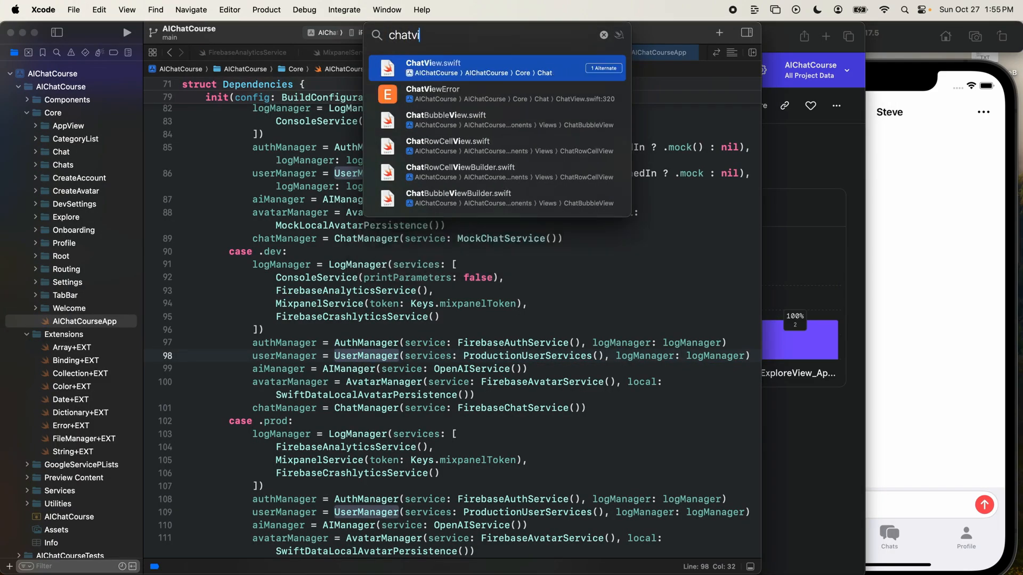
key("Return")
scroll(395, 408, "down", 3)
scroll(394, 409, "up", 15)
scroll(394, 409, "down", 8)
scroll(394, 408, "up", 12)
scroll(311, 301, "down", 2)
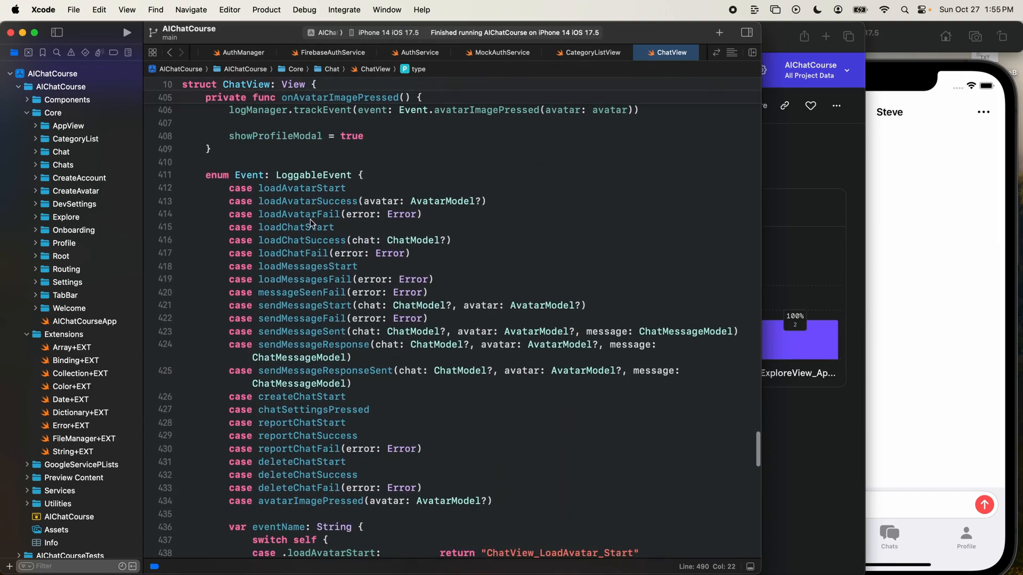
- Examine the sendMessage event cases in the ChatView Event enum, especially sendMessageSent and its avatar parameter
left_click(326, 306)
double_click(314, 306)
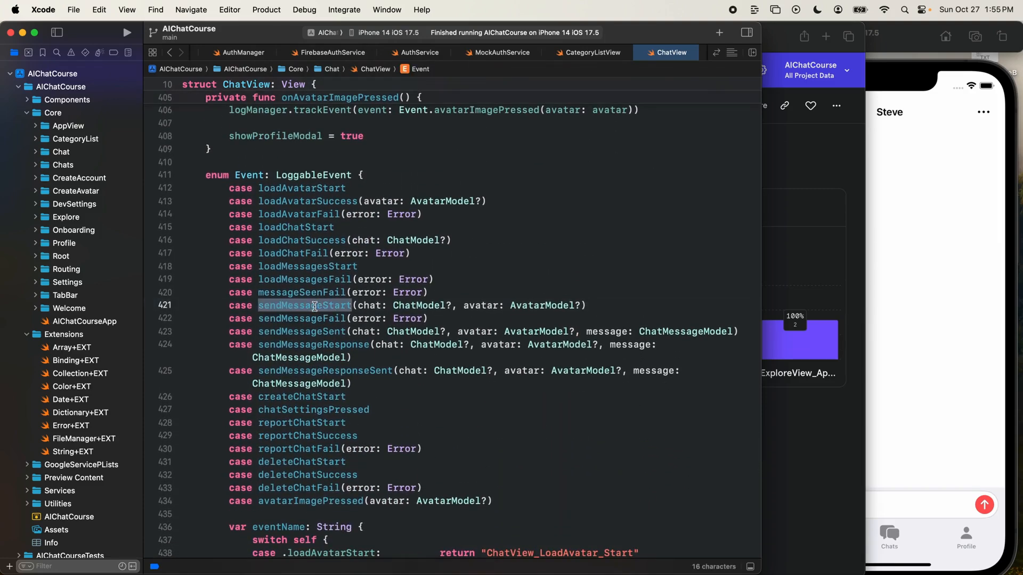
double_click(320, 331)
double_click(319, 345)
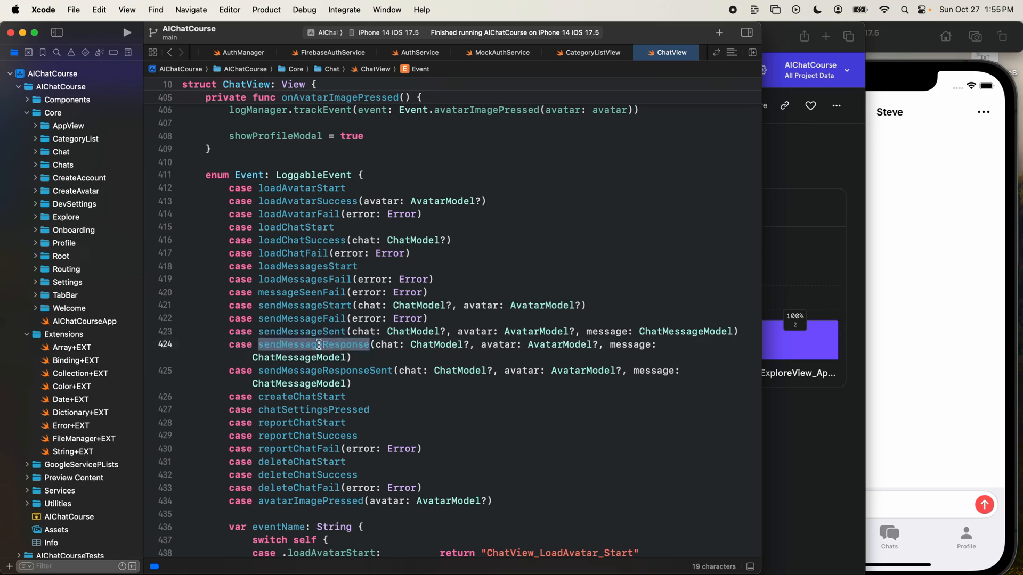
double_click(318, 369)
double_click(324, 330)
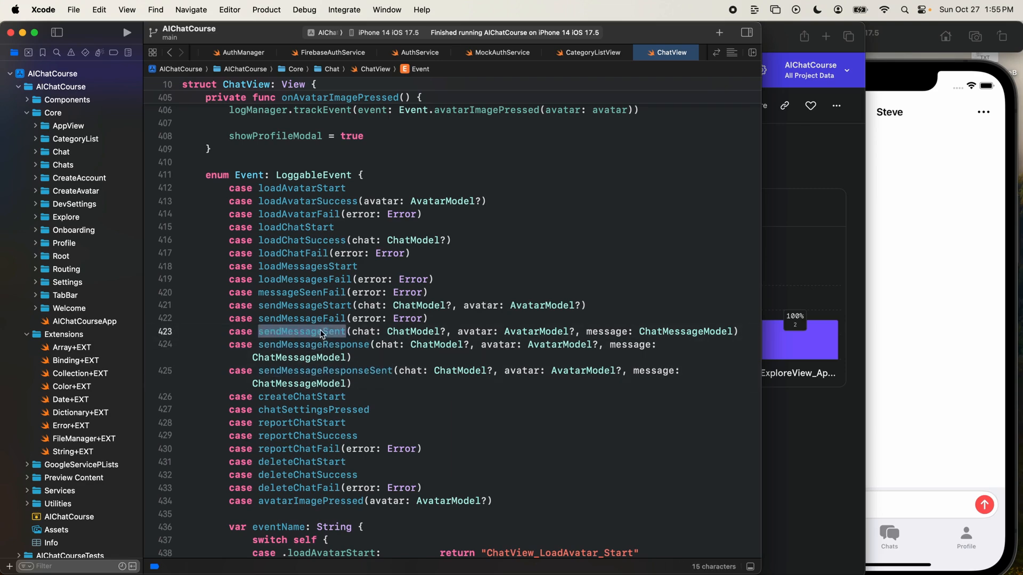
double_click(350, 332)
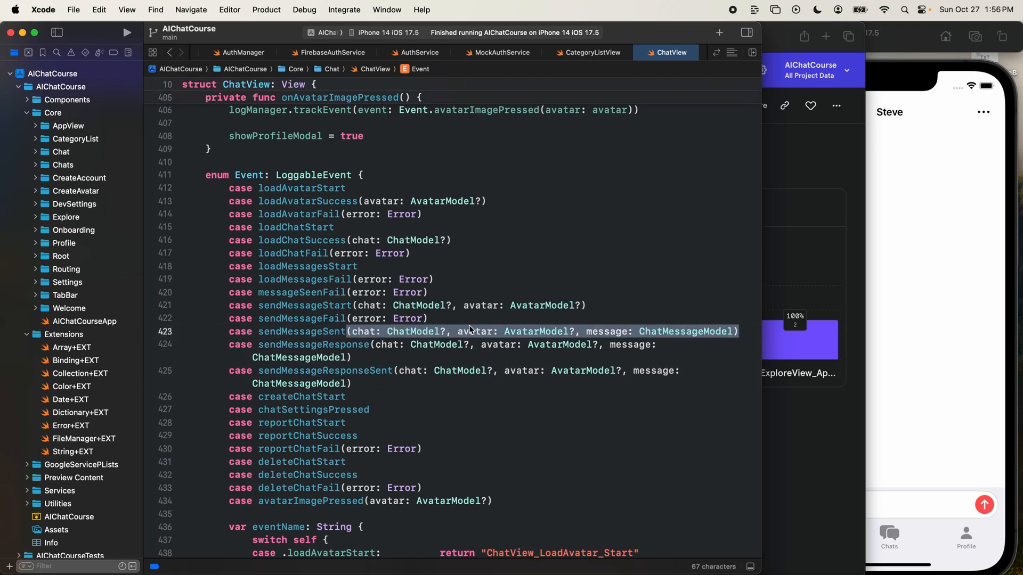
left_click_drag(471, 331, 537, 329)
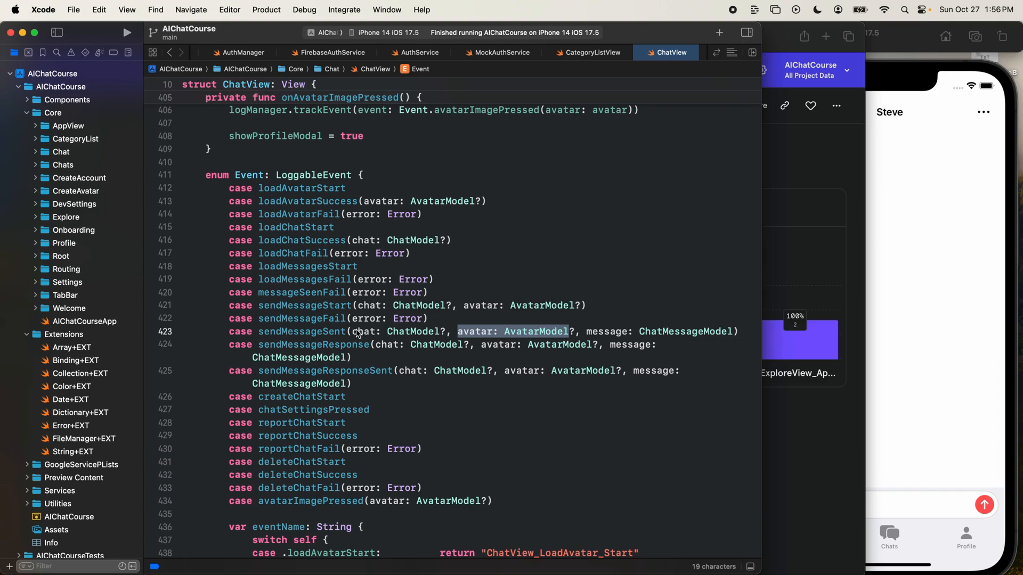
double_click(291, 332)
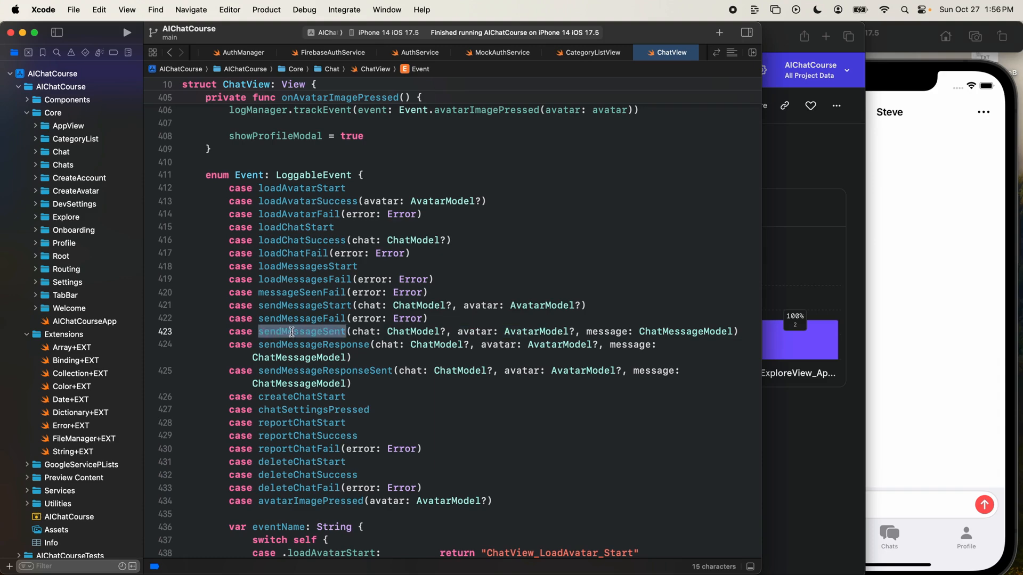
left_click_drag(458, 331, 531, 332)
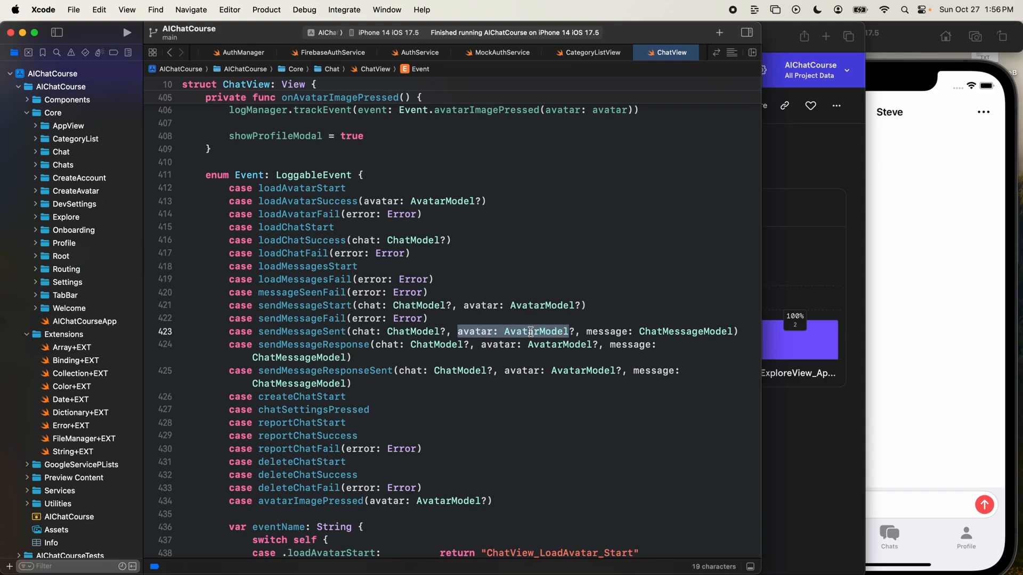
- Switch back to Mixpanel in Safari and add a new Insights report to the Core Dashboard
left_click(823, 163)
left_click(216, 424)
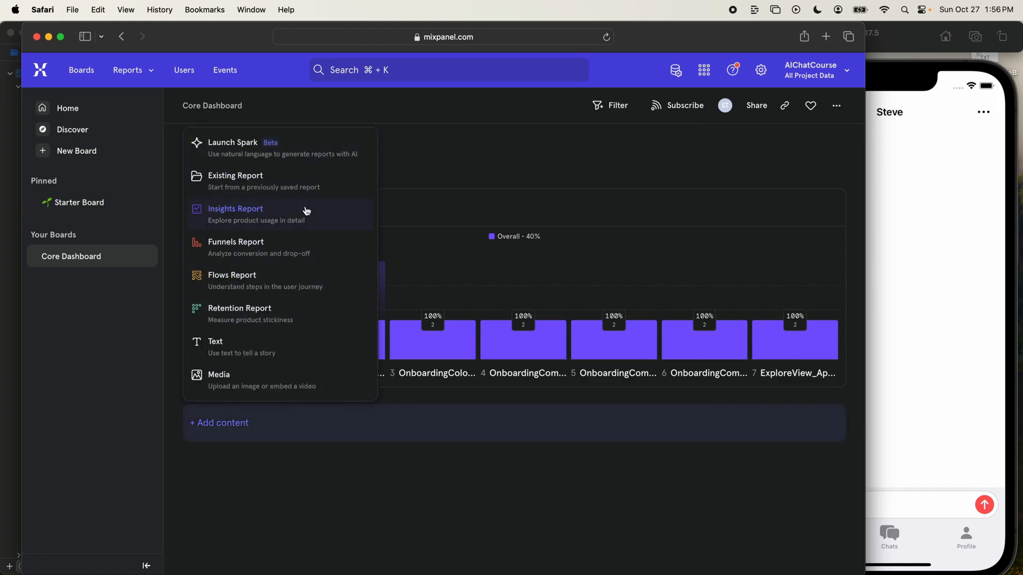
left_click(282, 218)
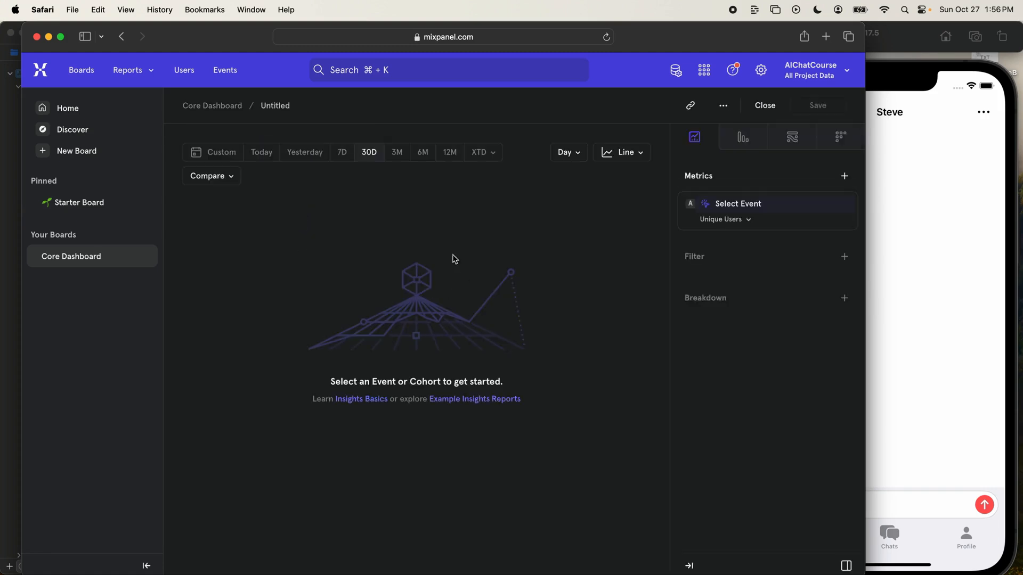
- Find the ChatView_SendMessage_Sent event and use it as the report's metric
left_click(761, 209)
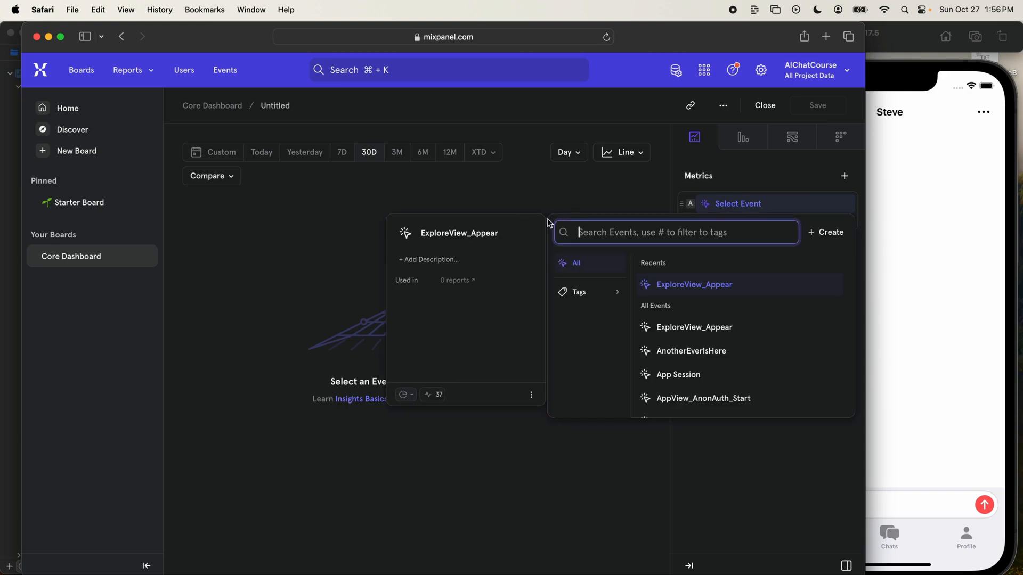
type("sentmess")
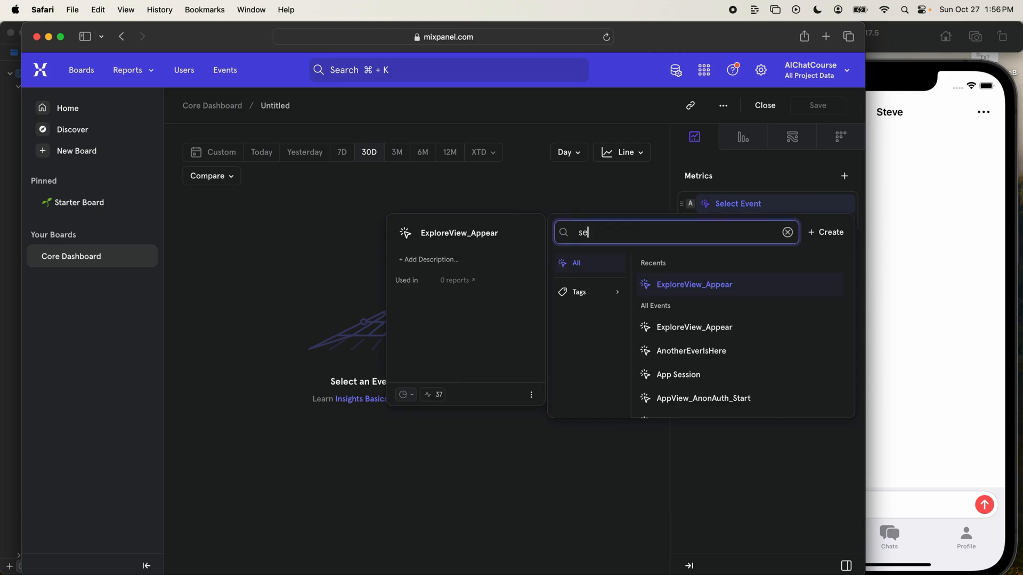
key("BackSpace")
key("BackSpace")
key("BackSpace")
key("BackSpace")
key("BackSpace")
type("dmess")
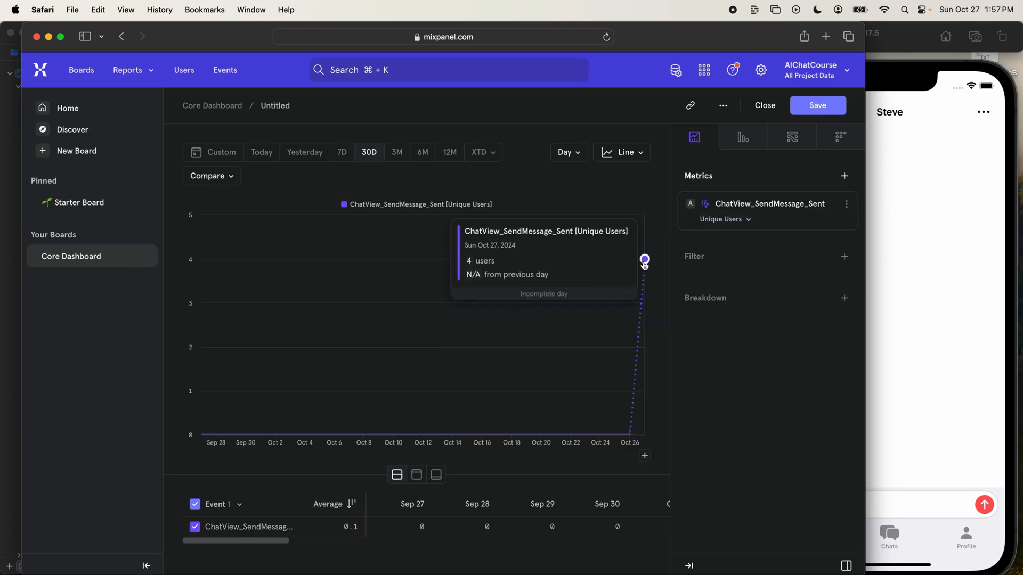
- Measure the ChatView_SendMessage_Sent metric by Total Events
left_click(748, 223)
left_click(715, 295)
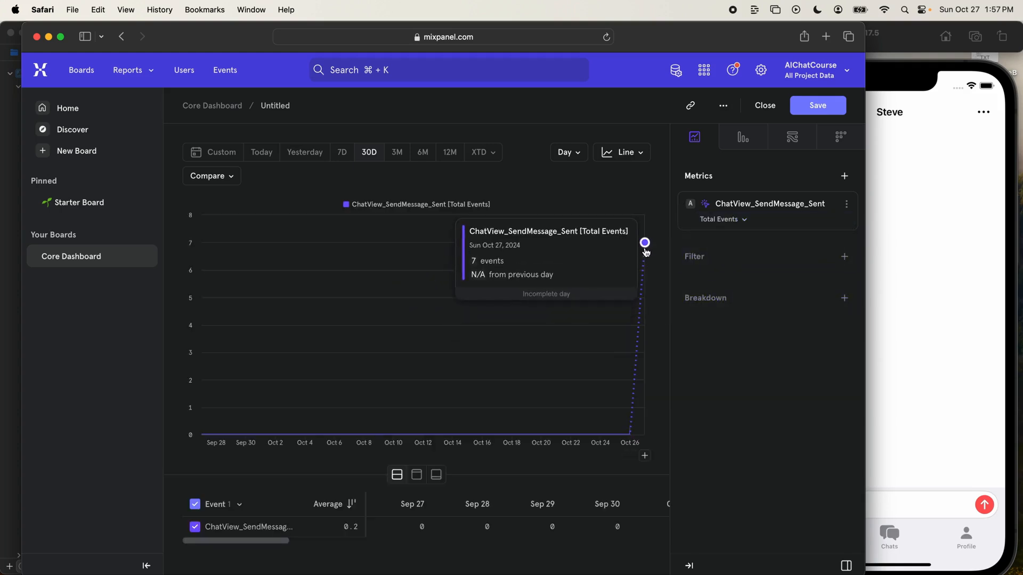
left_click(744, 220)
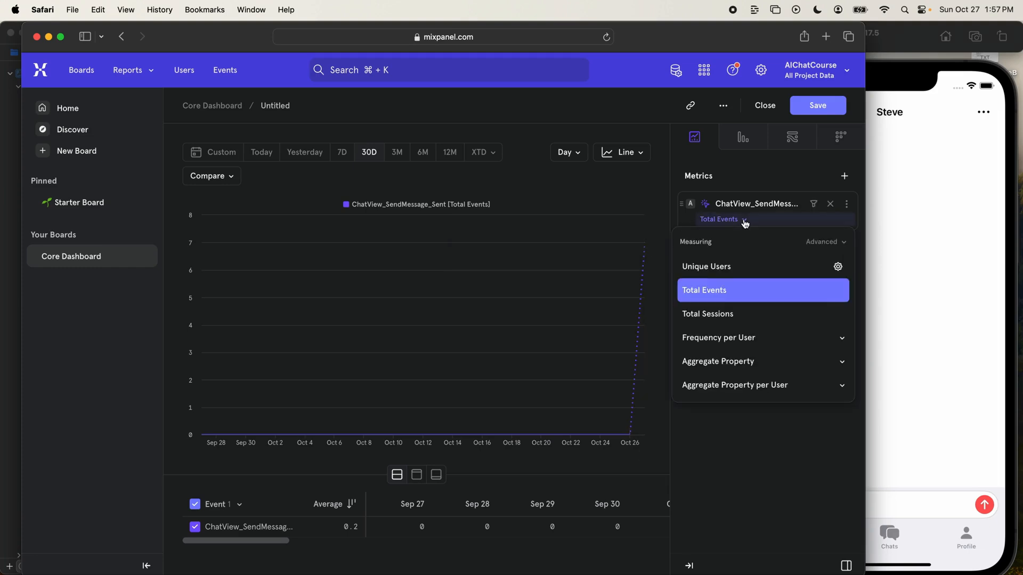
left_click(693, 292)
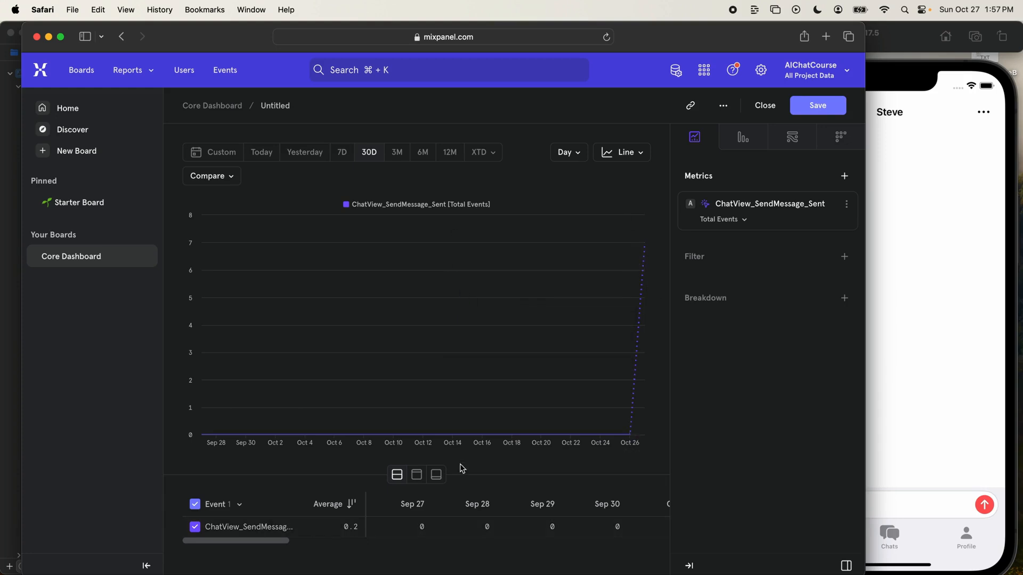
- Break the sent-message metric down by the avatar_name property and review the per-avatar chart and table
left_click(799, 300)
scroll(714, 491, "down", 2)
scroll(714, 491, "down", 1)
type("avatar")
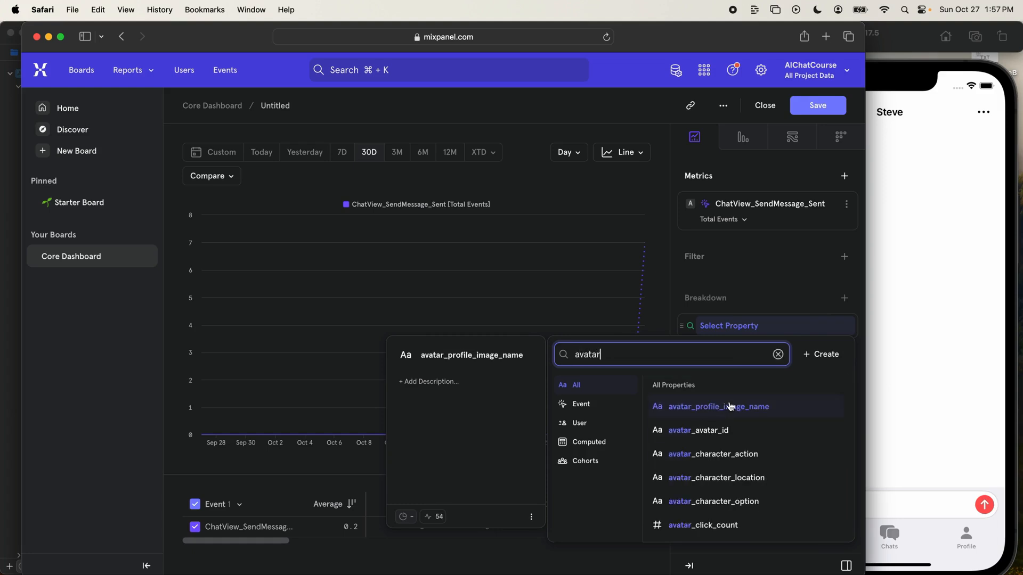
scroll(730, 407, "down", 1)
scroll(730, 407, "down", 1)
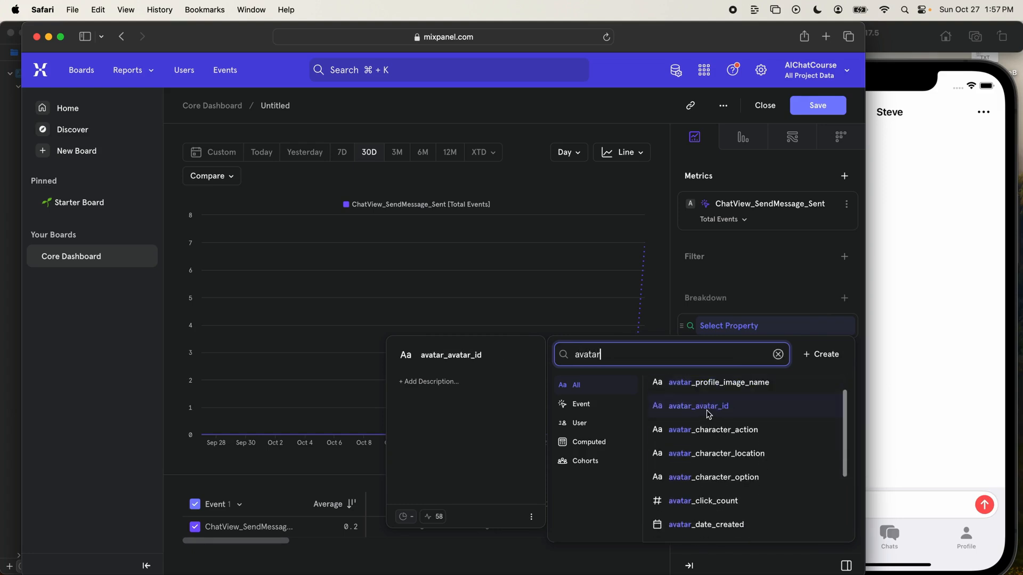
type("_avat")
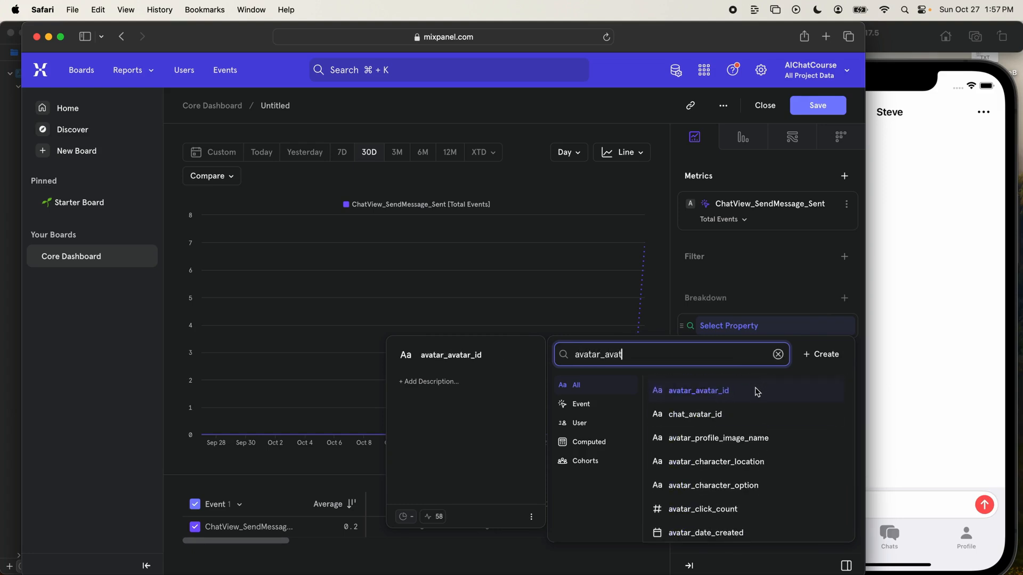
scroll(746, 426, "down", 2)
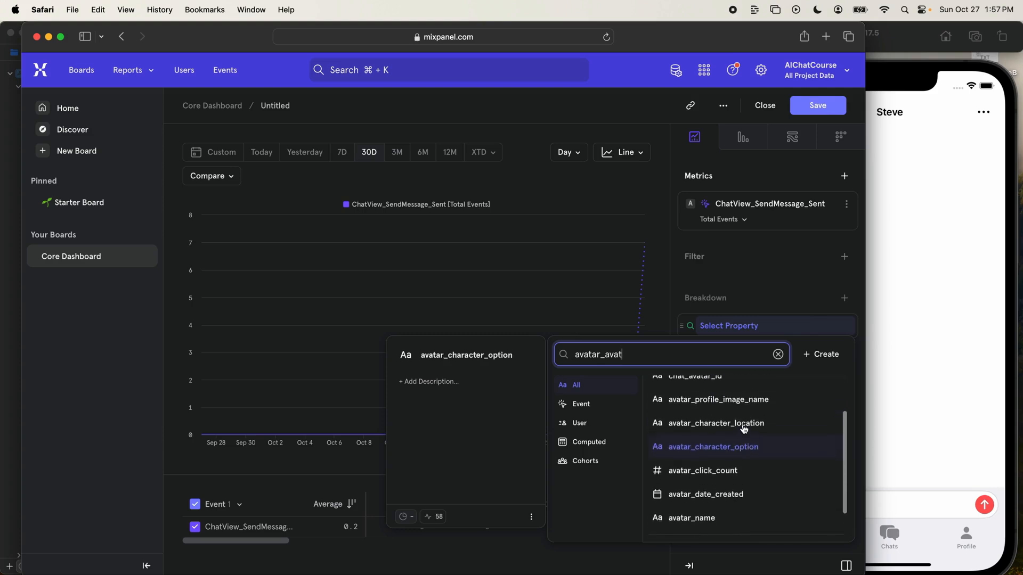
left_click(714, 518)
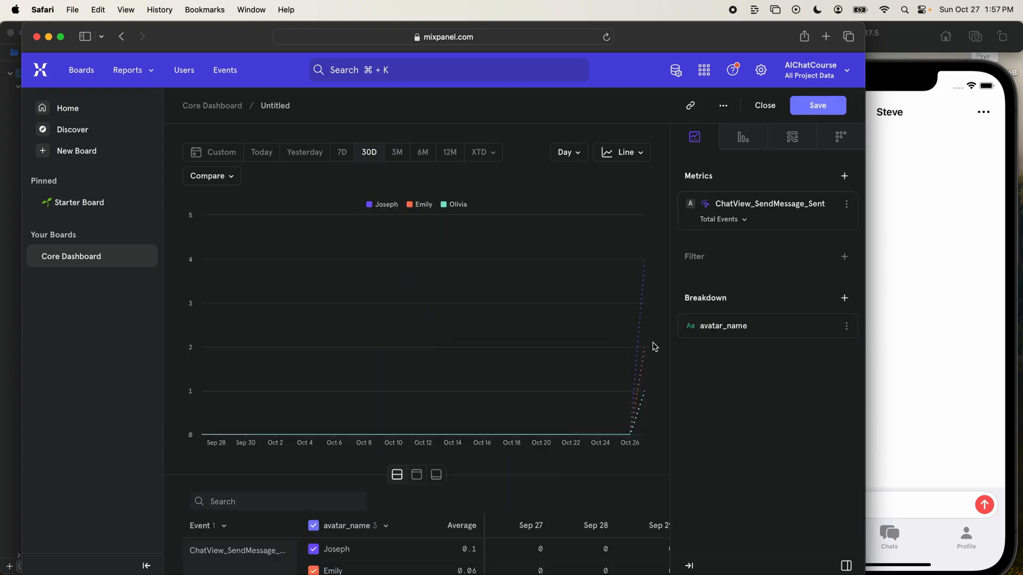
scroll(653, 347, "down", 1)
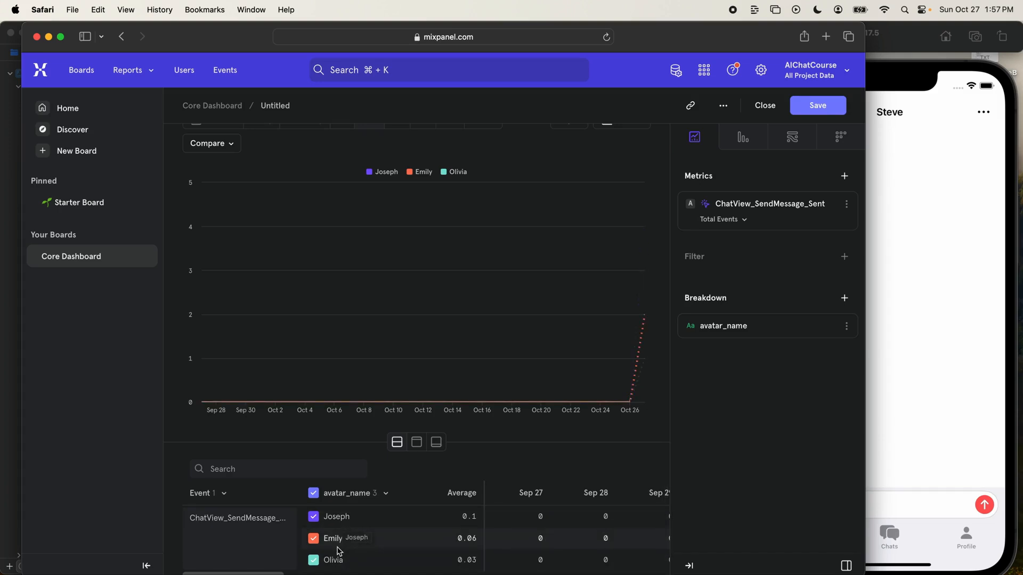
scroll(661, 422, "up", 1)
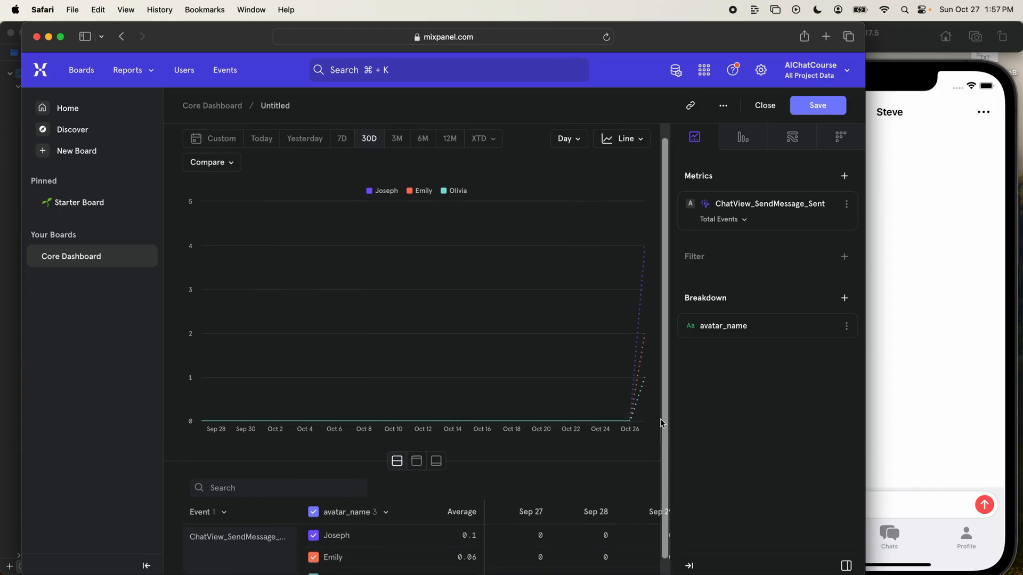
- Change the sent-message report's visualization from a line chart to a Pie chart
left_click(626, 139)
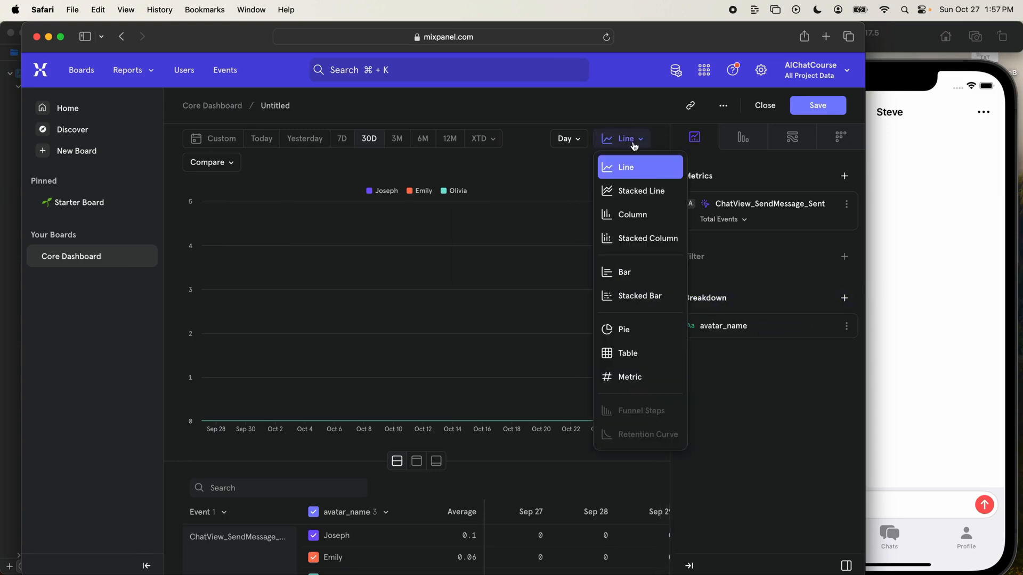
left_click(657, 331)
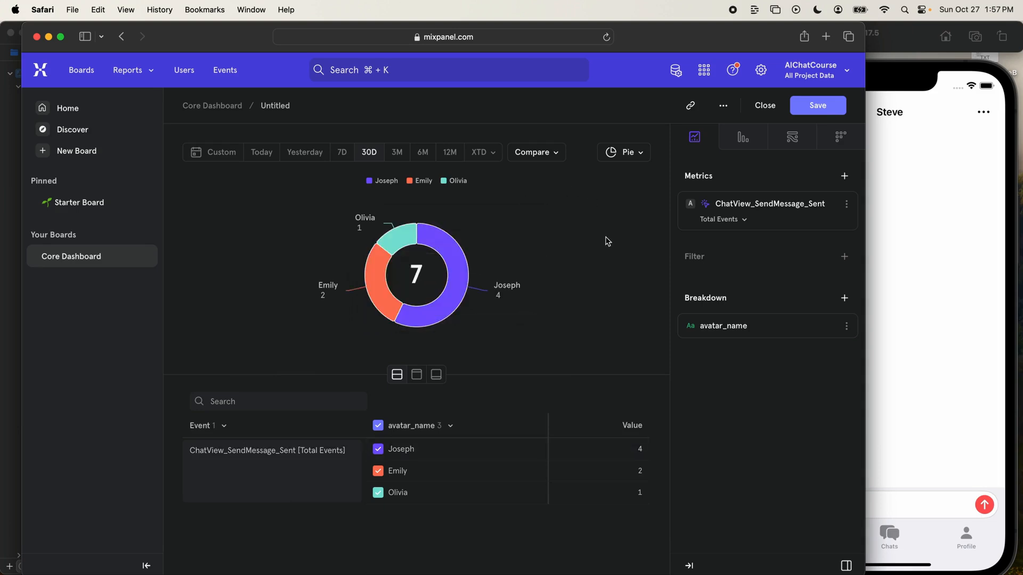
- Find the avatar_character_option property and use it as the report's breakdown
left_click(746, 328)
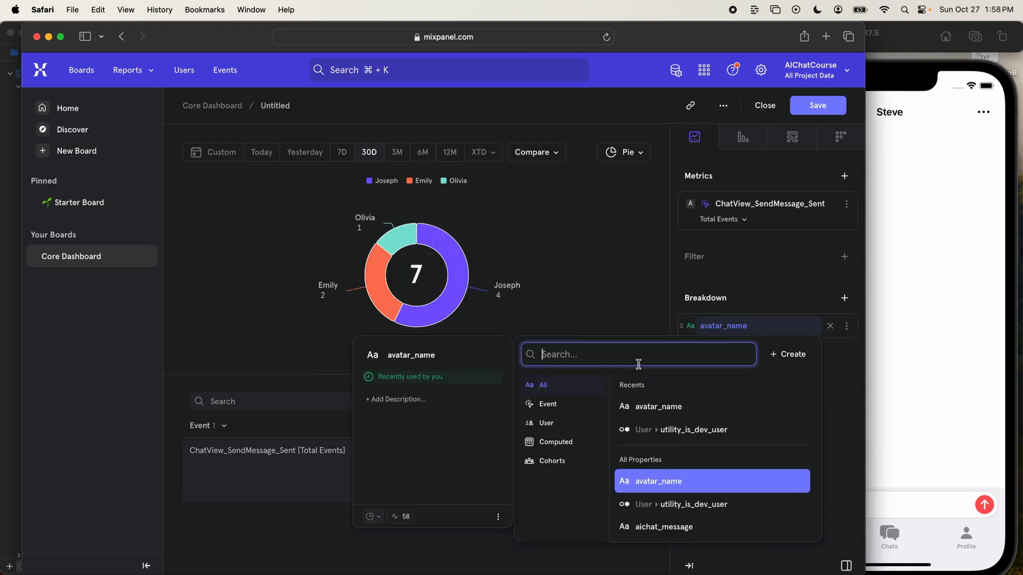
type("avatar_ch")
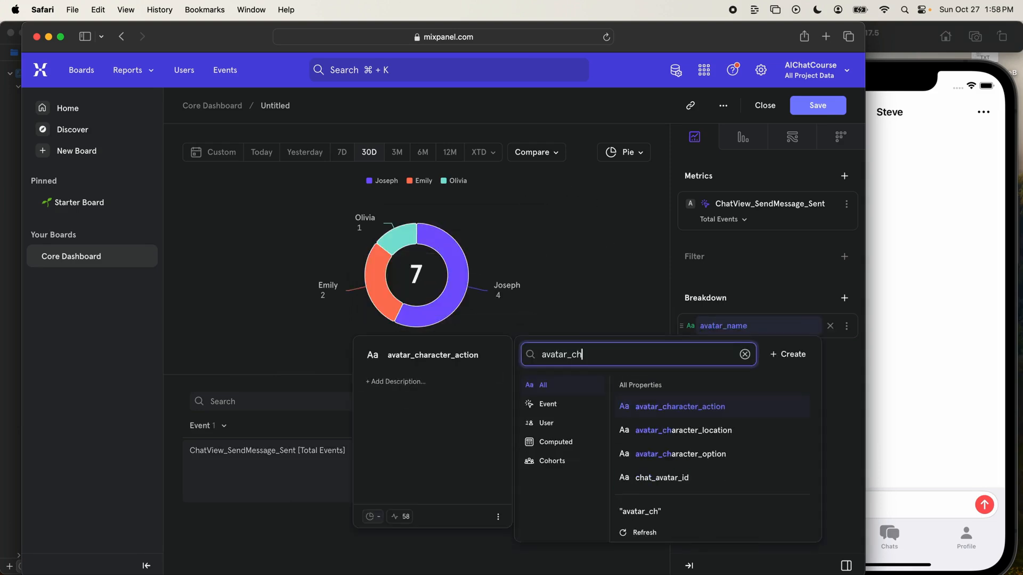
left_click(708, 457)
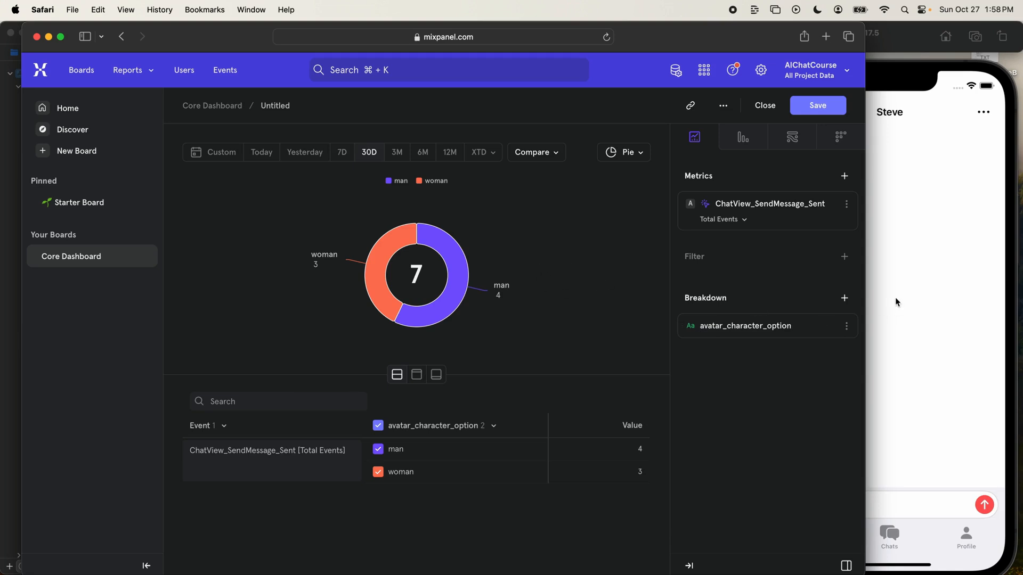
- Search the breakdown properties for "chara" and break the report down by avatar_character_location
left_click(755, 332)
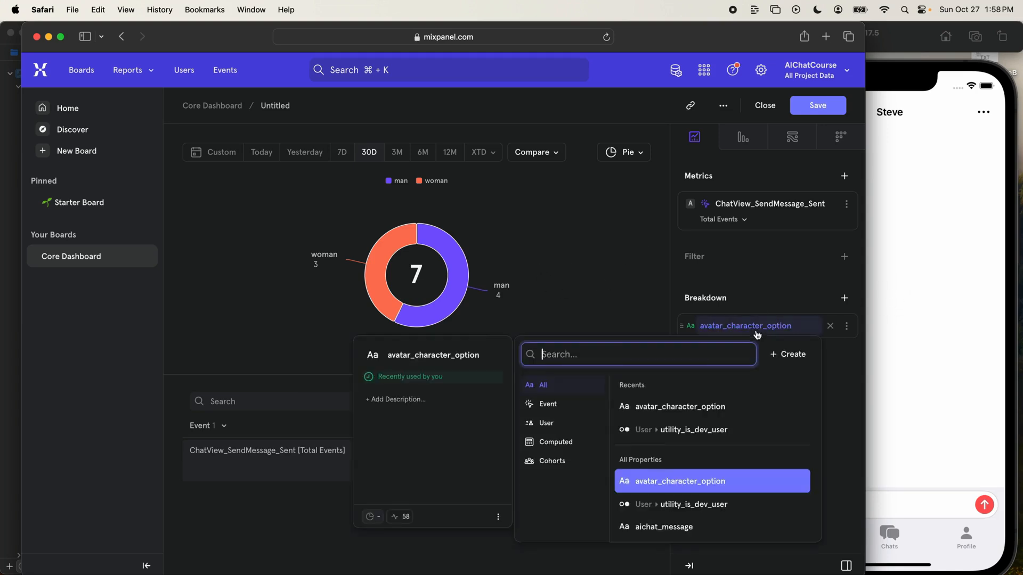
type("cahrac")
key("BackSpace")
key("BackSpace")
key("BackSpace")
type("hara")
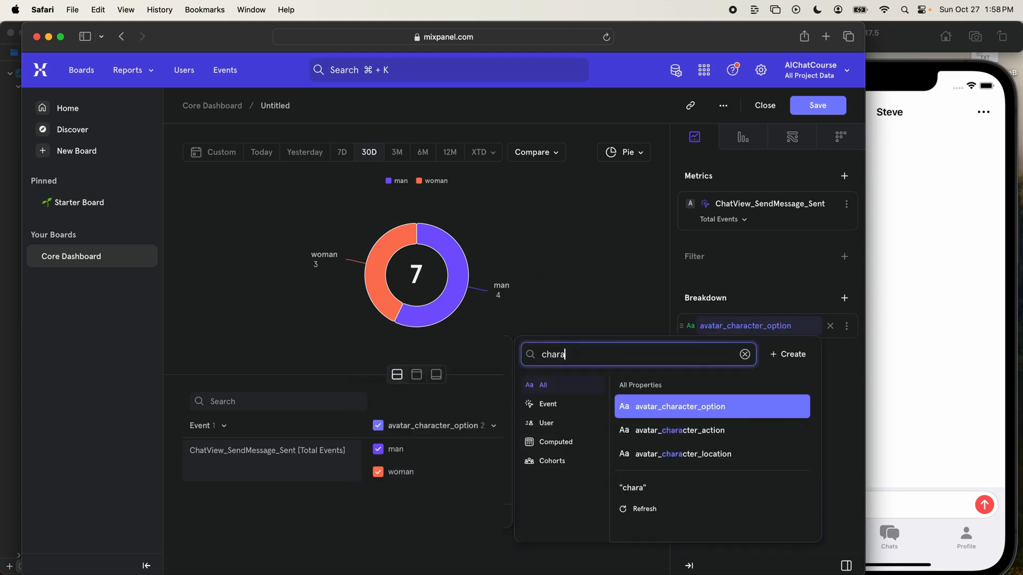
left_click(716, 454)
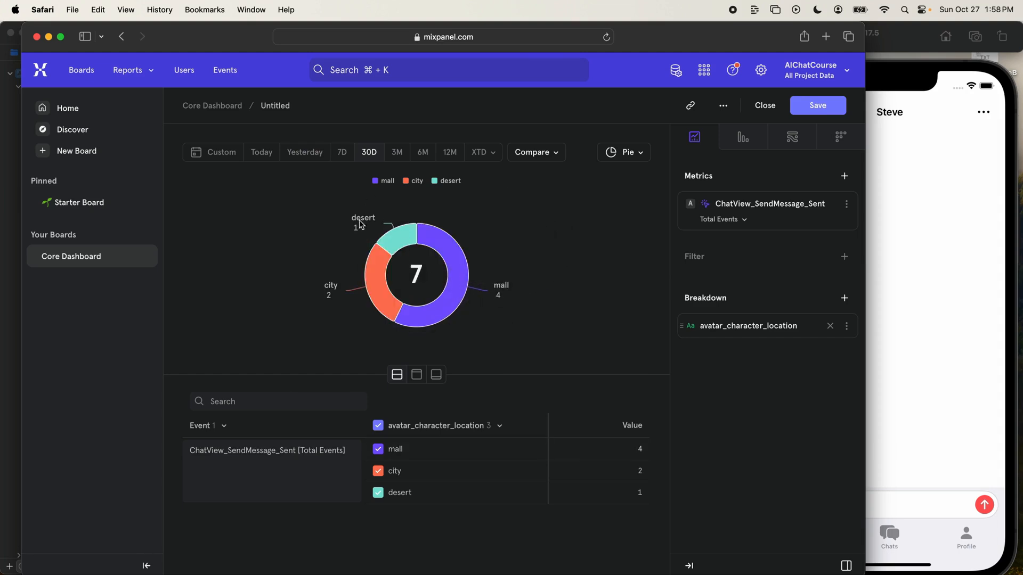
- Set the report's breakdown back to the avatar_name property
mouse_move(386, 235)
left_click(753, 326)
left_click(695, 412)
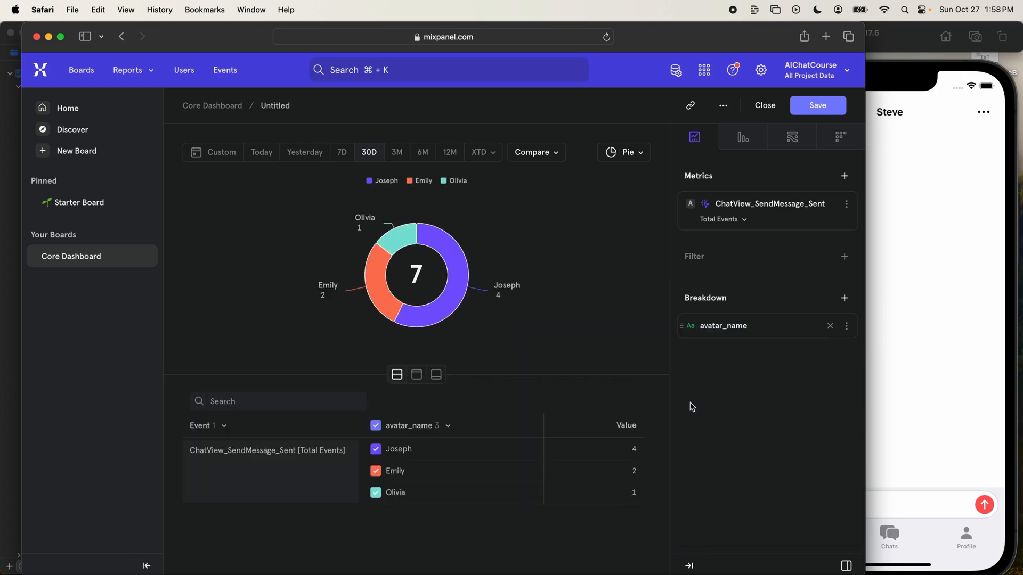
- Name the report "Most Chatted w/ Avatars" and save it to the Core Dashboard
double_click(280, 104)
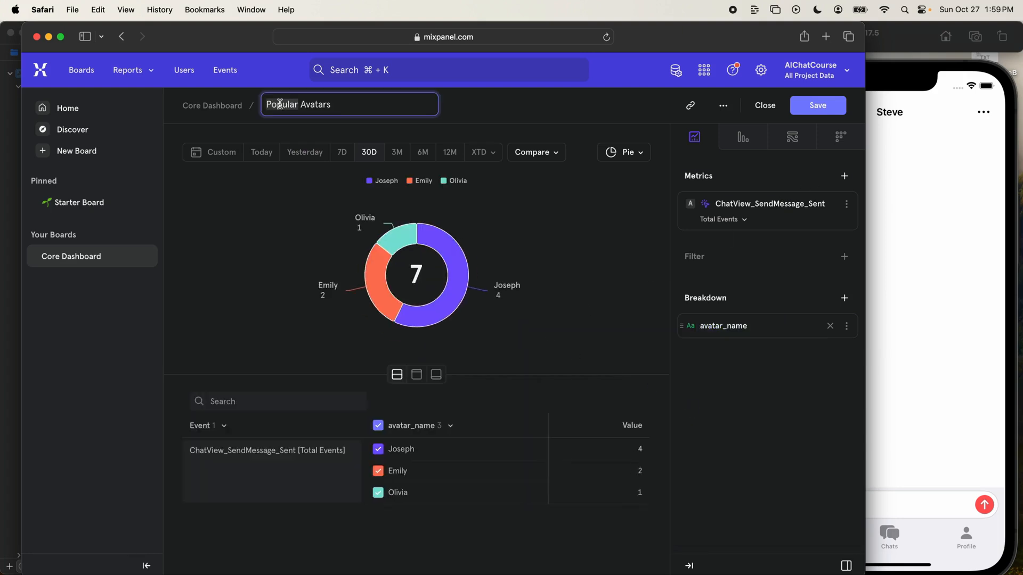
key("BackSpace")
type("Most Chatted With")
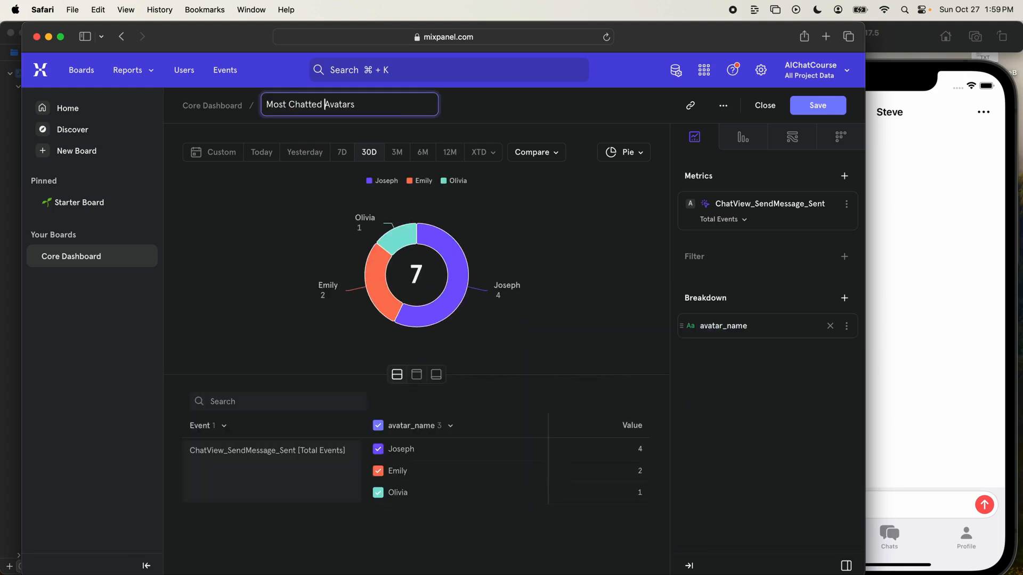
double_click(334, 104)
type("w/")
left_click(830, 108)
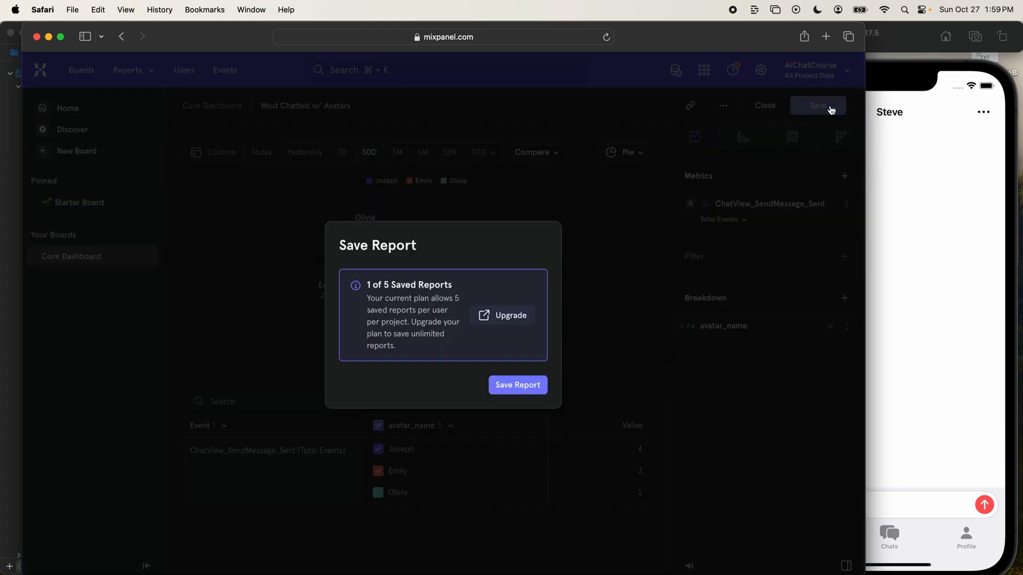
left_click(520, 393)
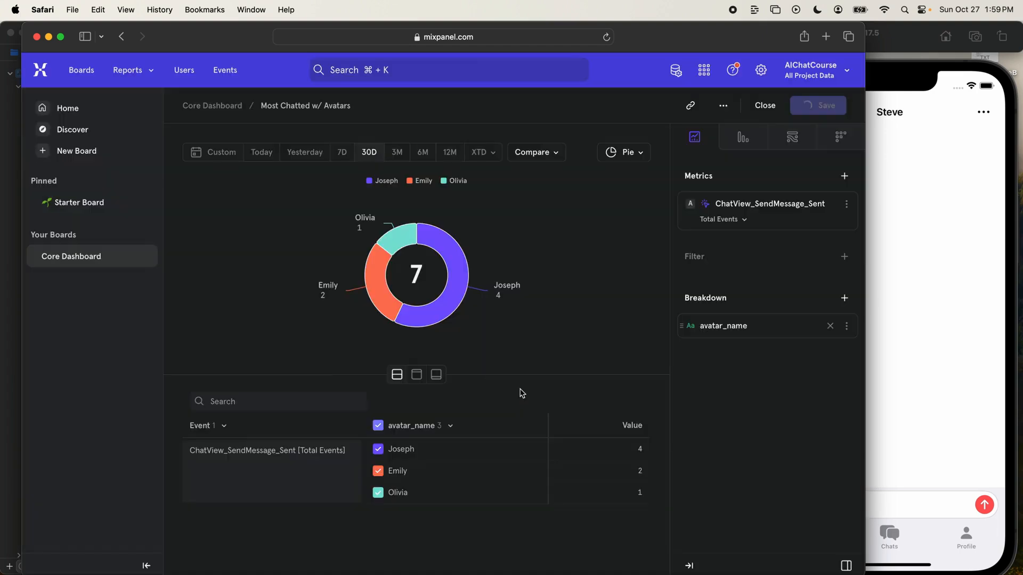
- Open the Core Dashboard and review the Onboarding Funnel and the Most Chatted w/ Avatars pie chart
left_click(105, 259)
scroll(572, 447, "down", 2)
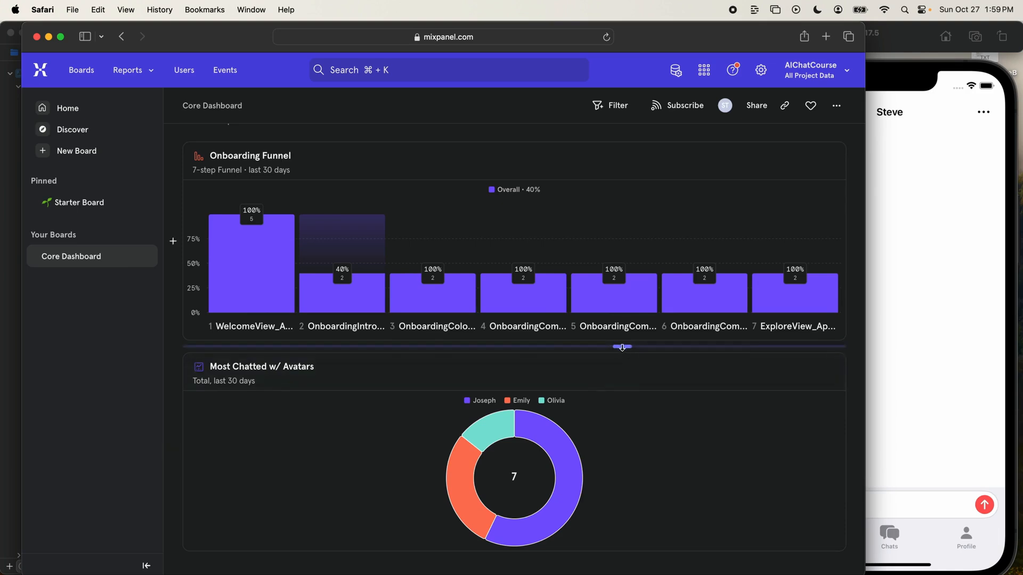
mouse_move(625, 425)
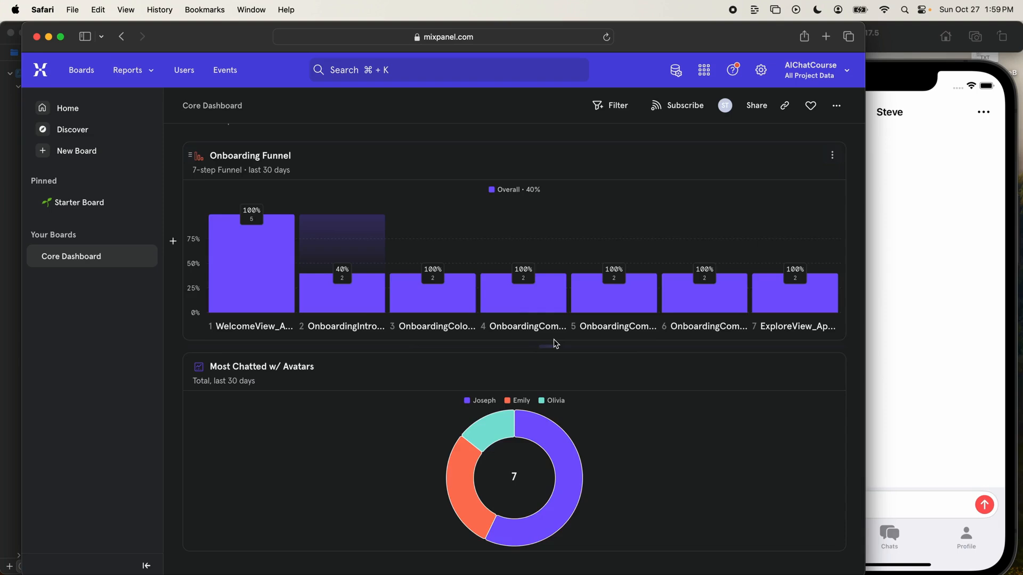
scroll(533, 362, "up", 5)
scroll(563, 366, "down", 6)
scroll(564, 367, "down", 3)
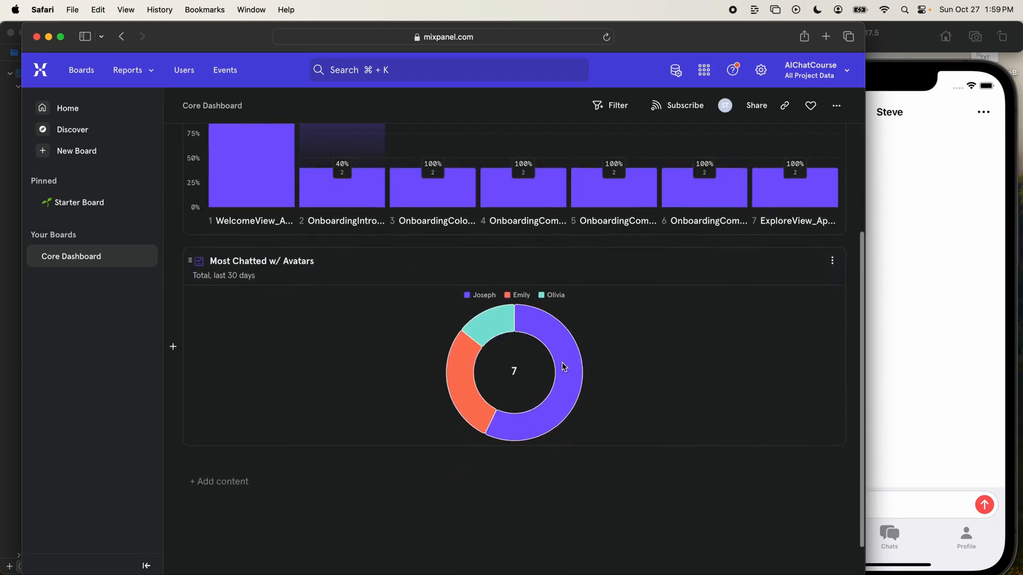
- Switch to the iOS Simulator, open the featured avatar's chat several times and return to the Explore page
left_click(942, 561)
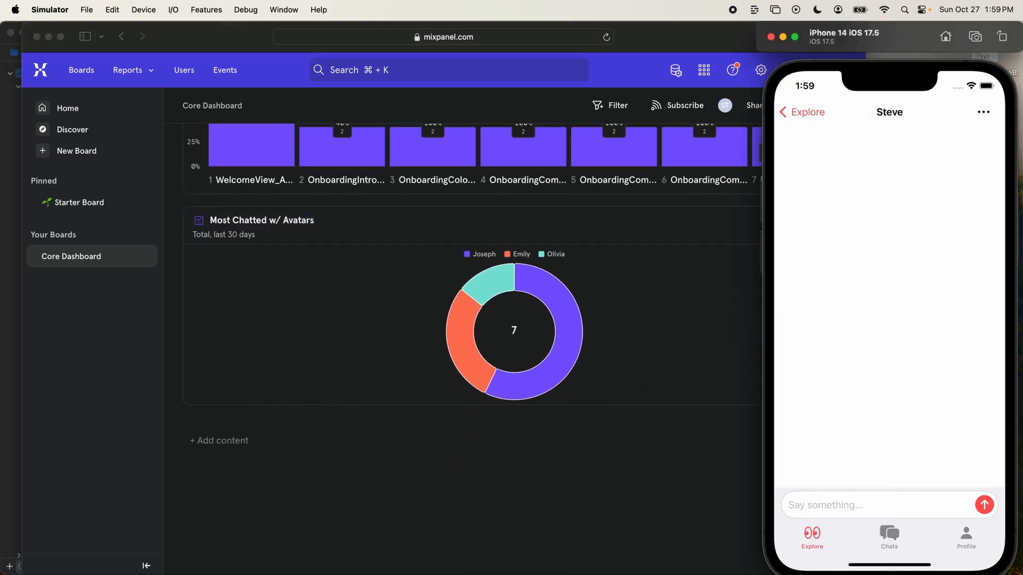
left_click(812, 533)
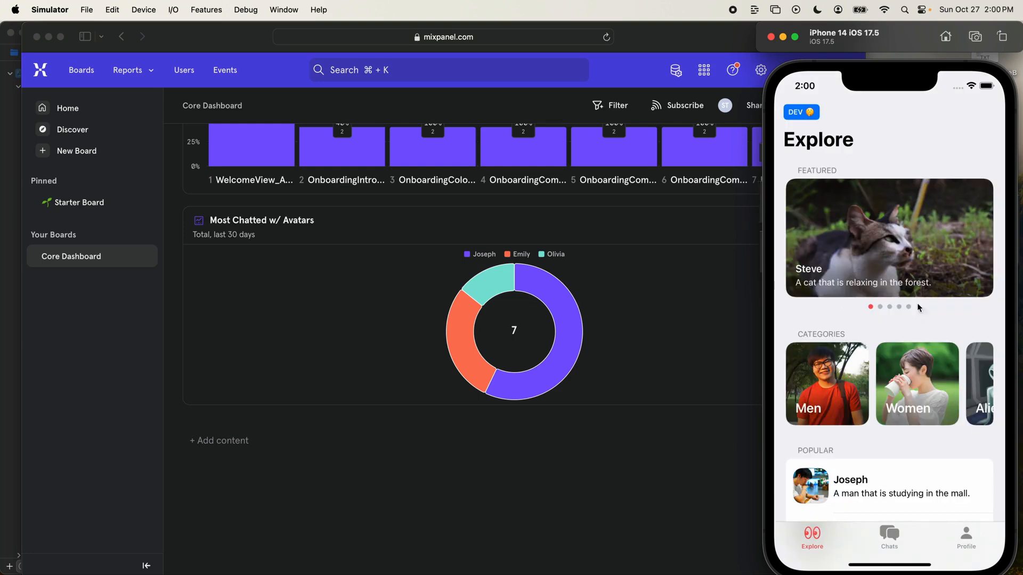
left_click(867, 230)
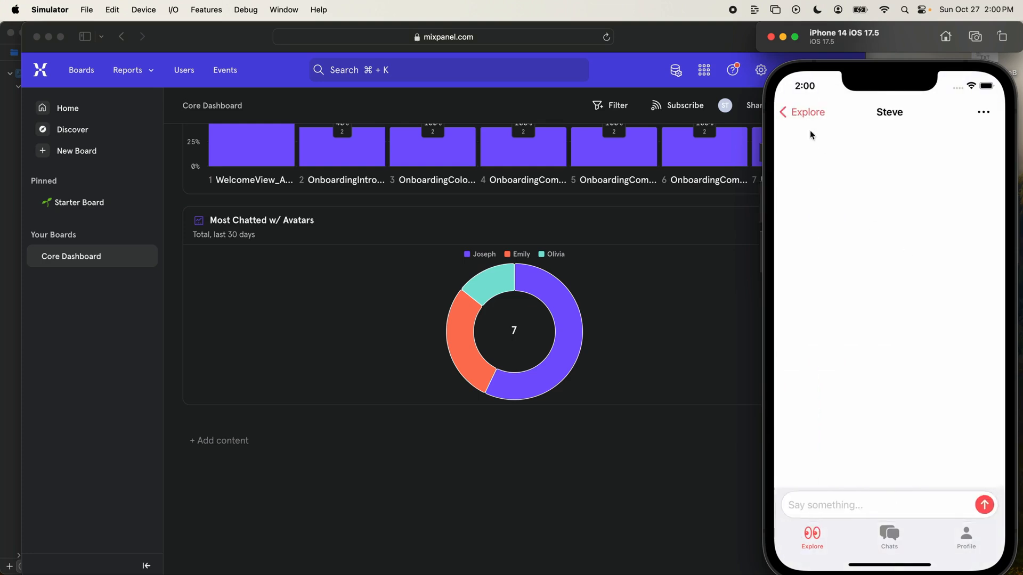
left_click(807, 114)
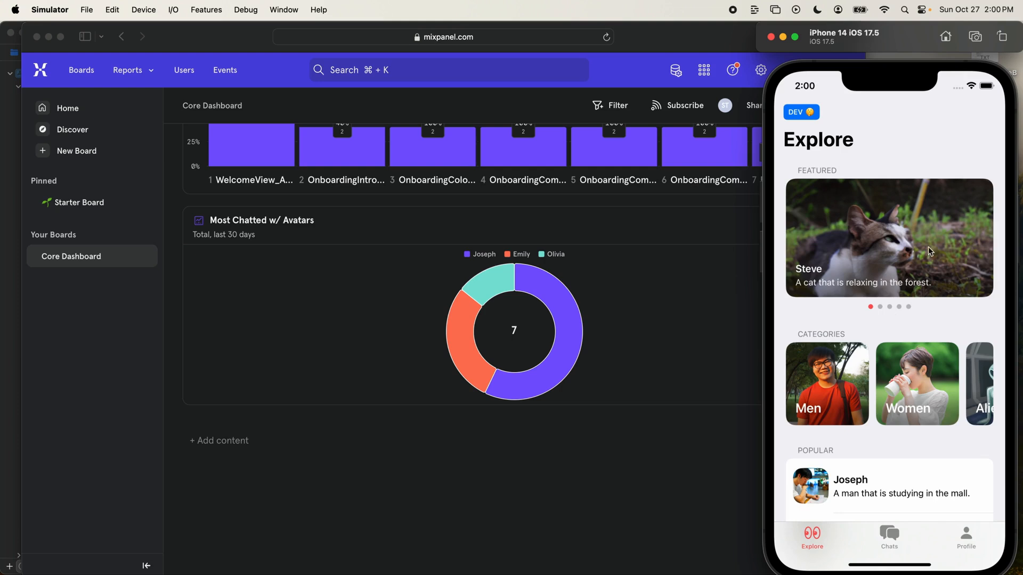
left_click(901, 241)
left_click(804, 115)
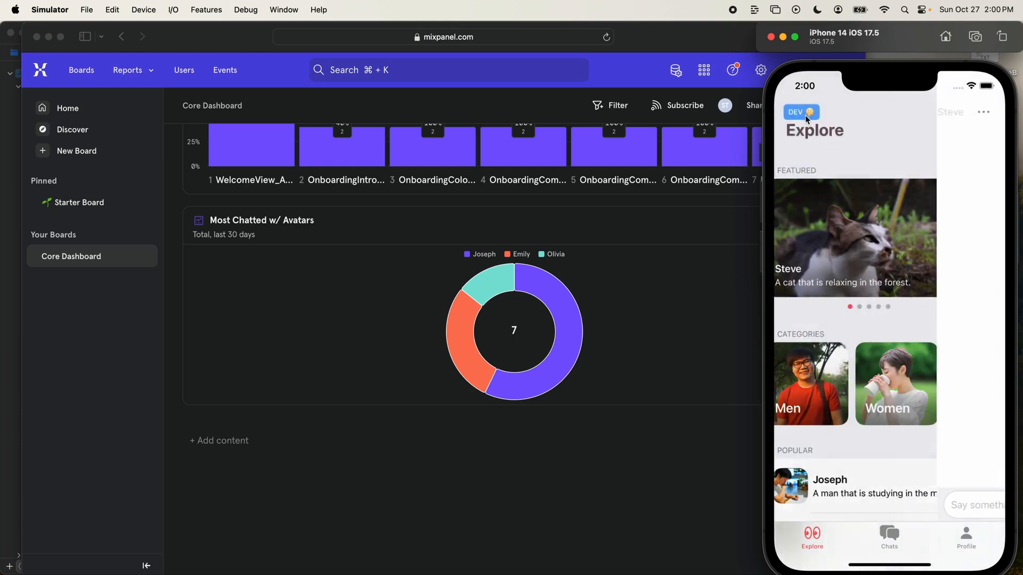
left_click(896, 252)
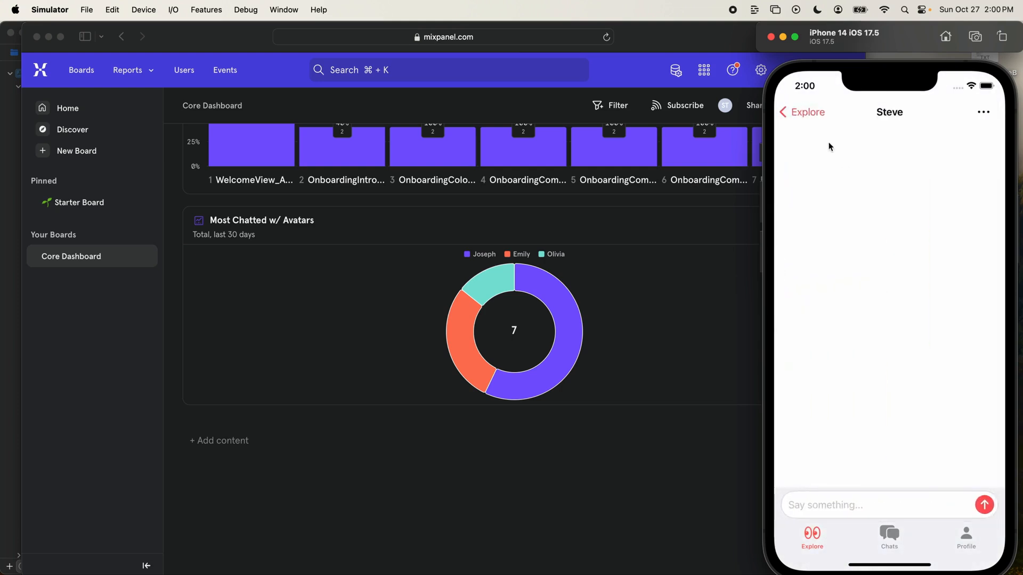
left_click(807, 116)
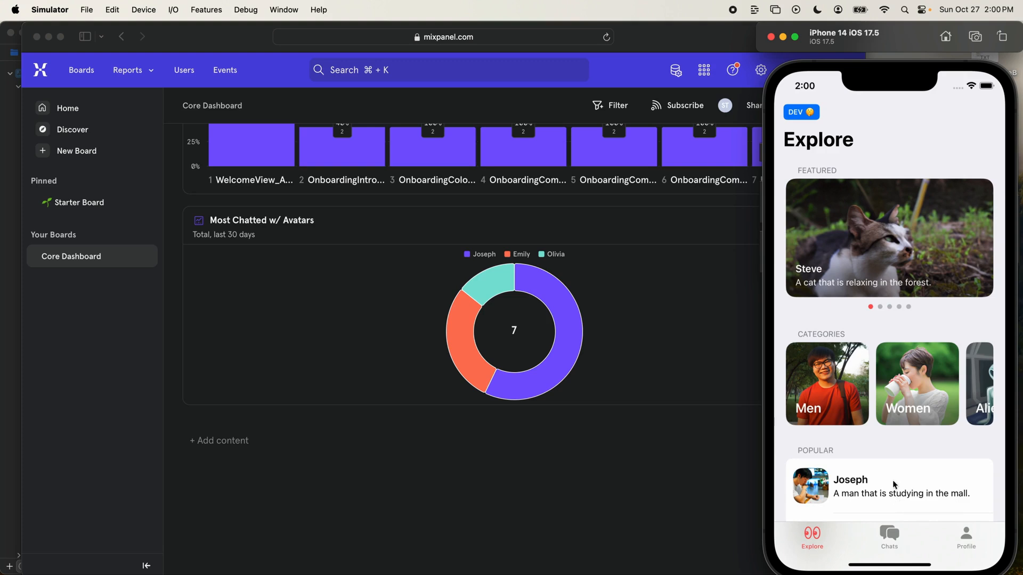
- View the Women category in the app and open the Create Avatar form from the profile page
left_click(912, 381)
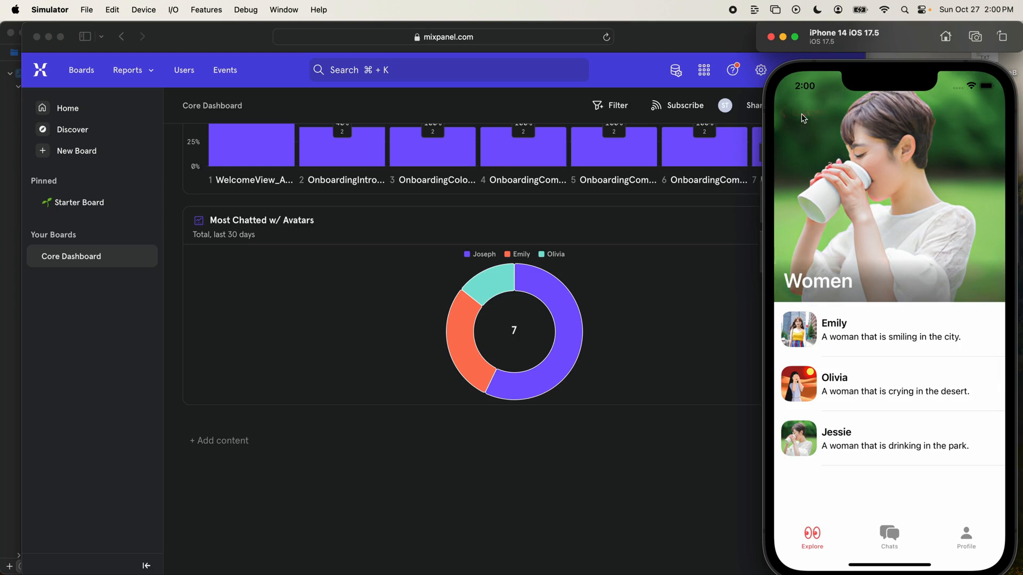
left_click(802, 113)
left_click(967, 539)
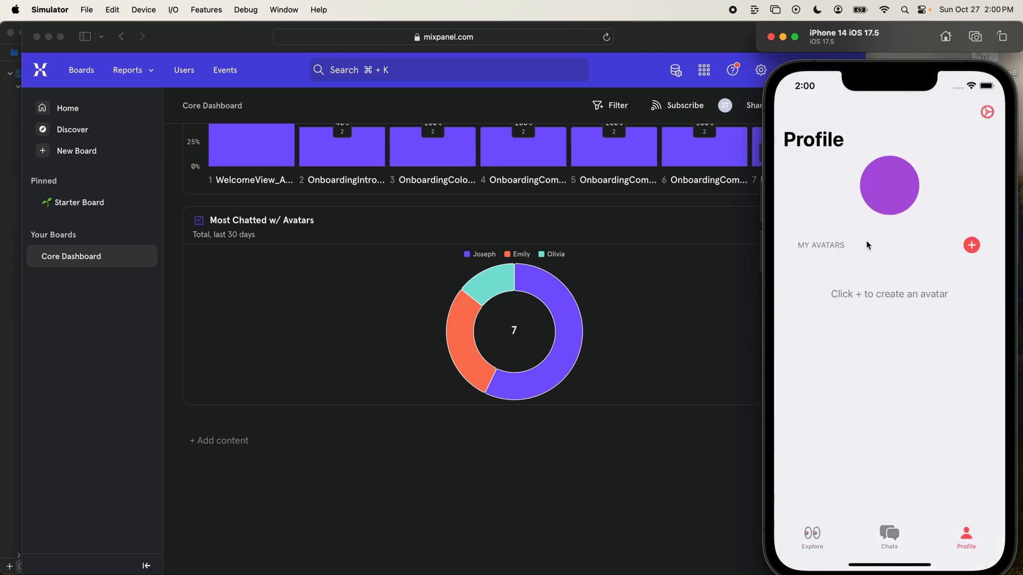
left_click(970, 246)
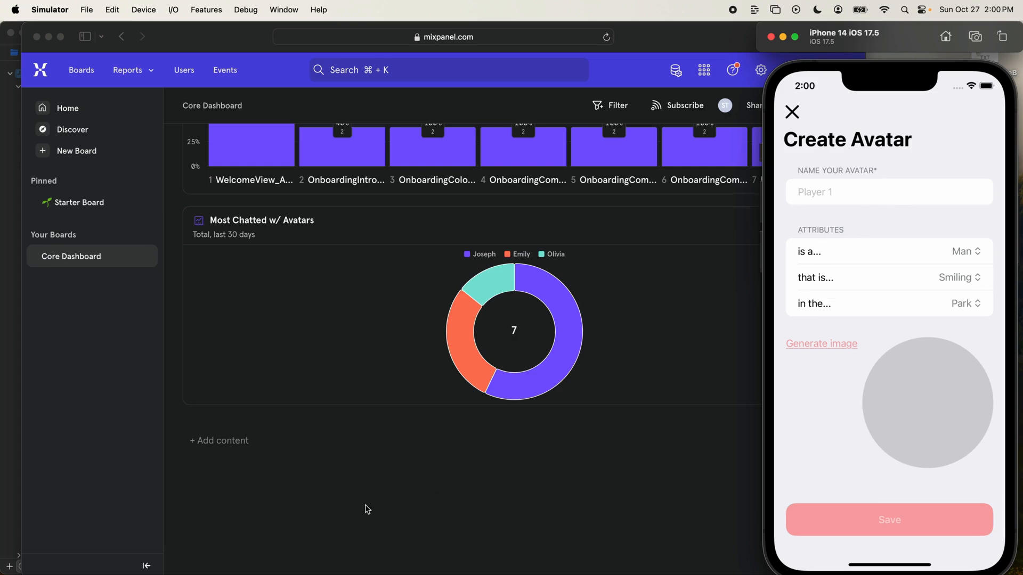
- Switch back to Mixpanel in Safari and add a new Funnels report to the Core Dashboard
left_click(373, 522)
scroll(281, 449, "up", 3)
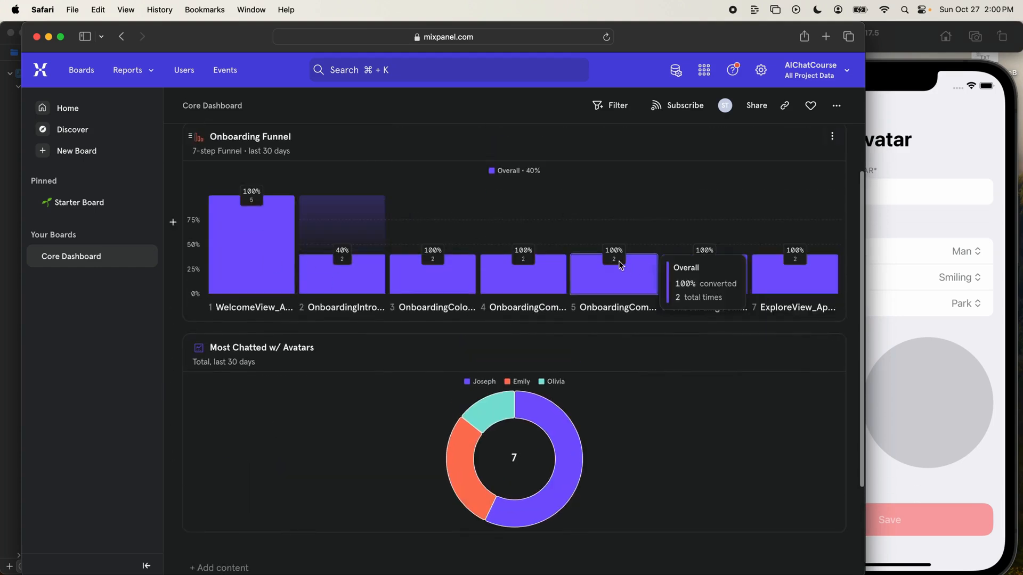
scroll(426, 346, "down", 3)
left_click(222, 442)
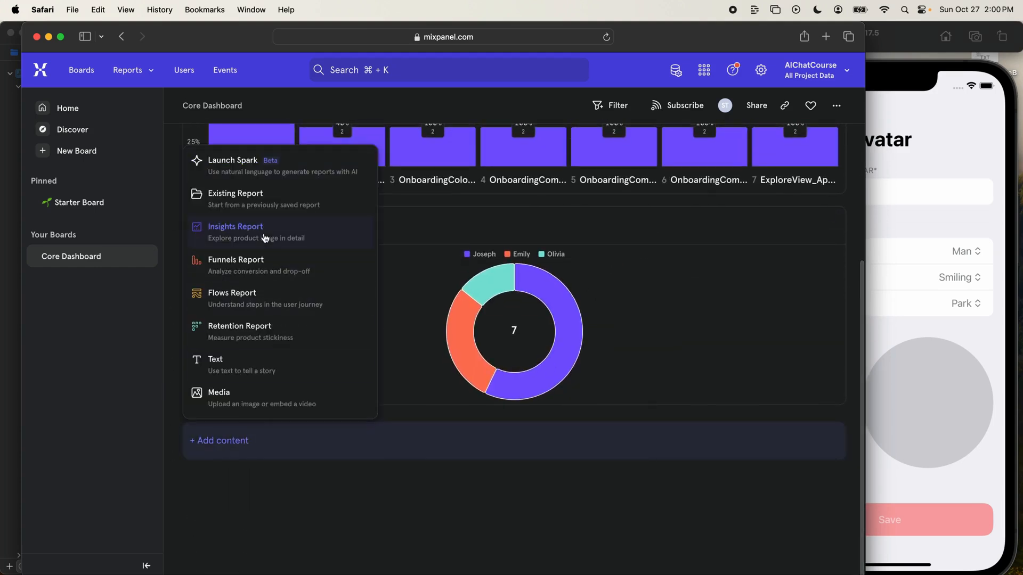
left_click(304, 267)
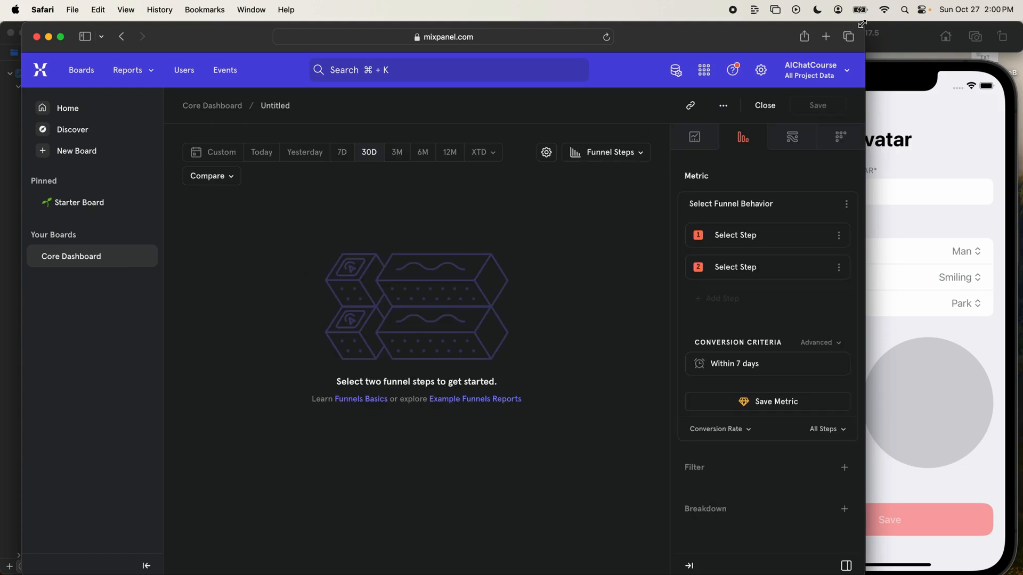
- Narrow the Safari window beside the Simulator, and switch to Xcode to examine the event names in CreateAvatarView
left_click_drag(861, 24, 775, 24)
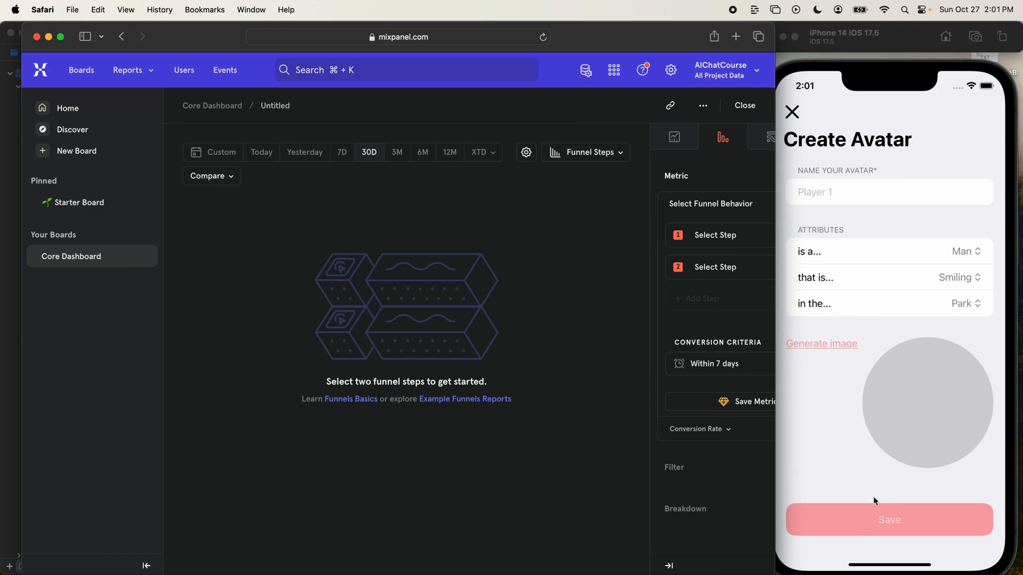
key("super+Tab")
scroll(515, 346, "down", 10)
scroll(515, 346, "up", 15)
scroll(514, 346, "down", 2)
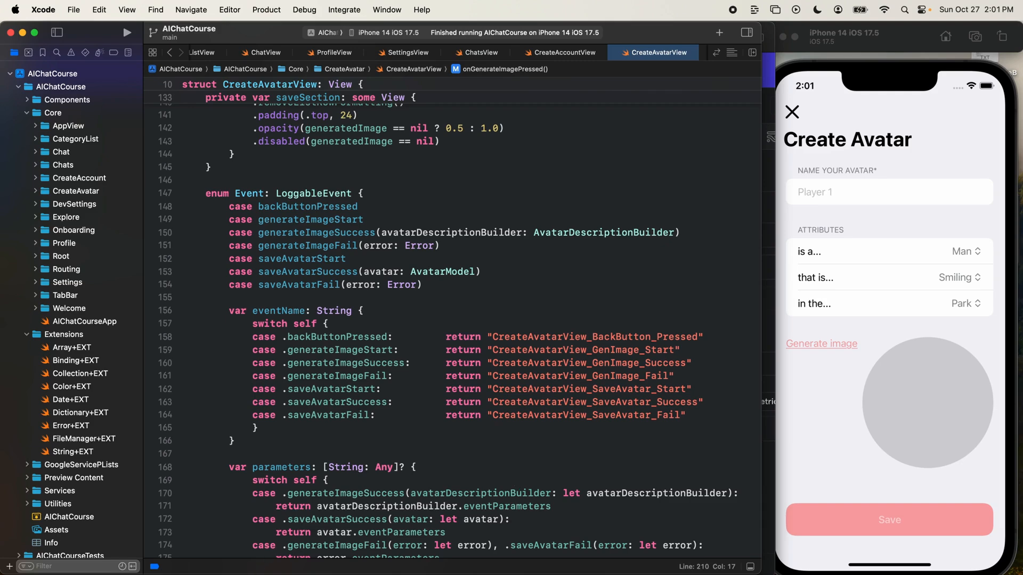
- Return to Mixpanel in Safari and set the funnel's first step to the CreateAvatar_Appear event
key("super+Tab")
key("super+Tab")
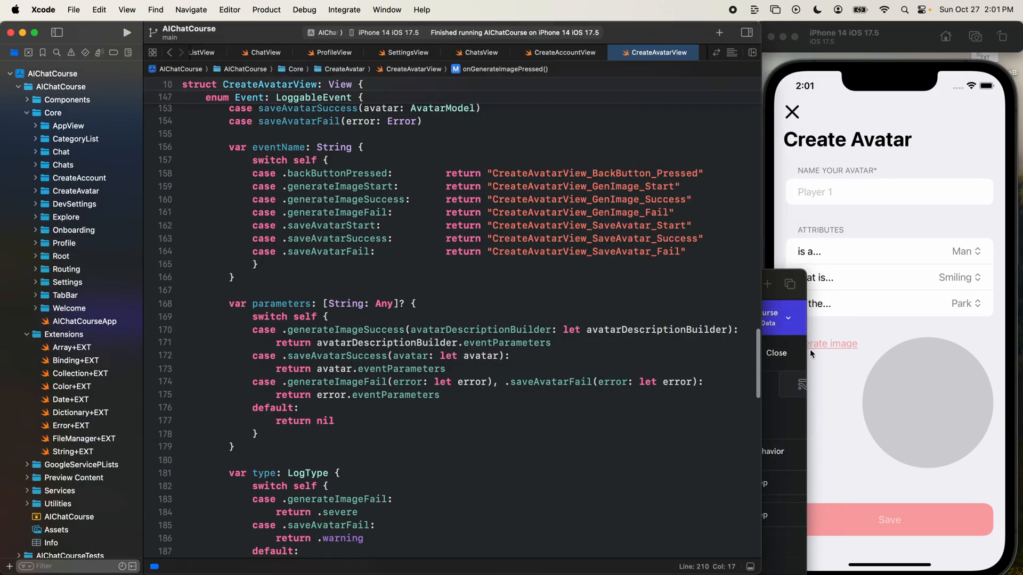
key("super+Tab")
left_click(845, 418)
type("crea")
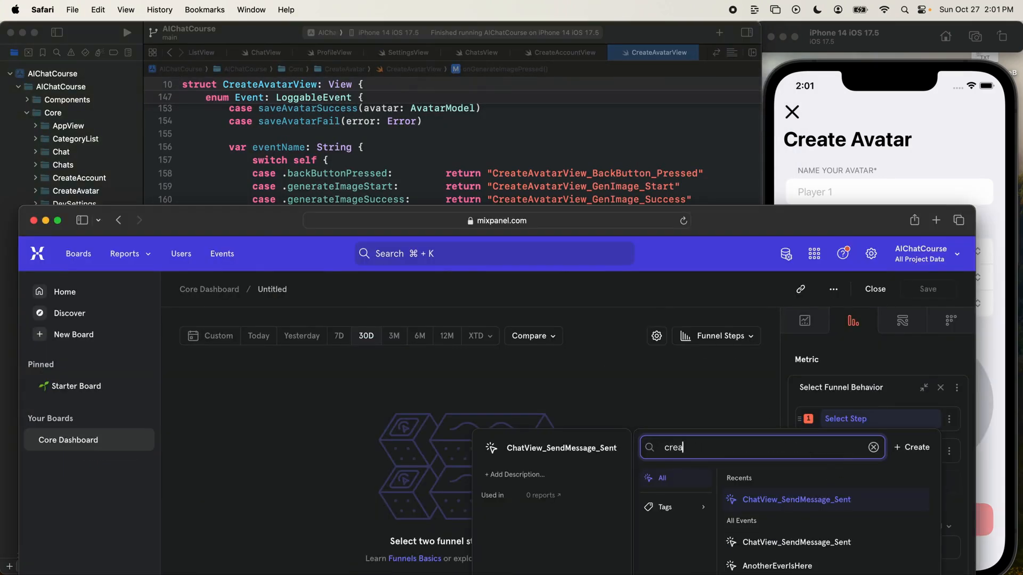
type("teava")
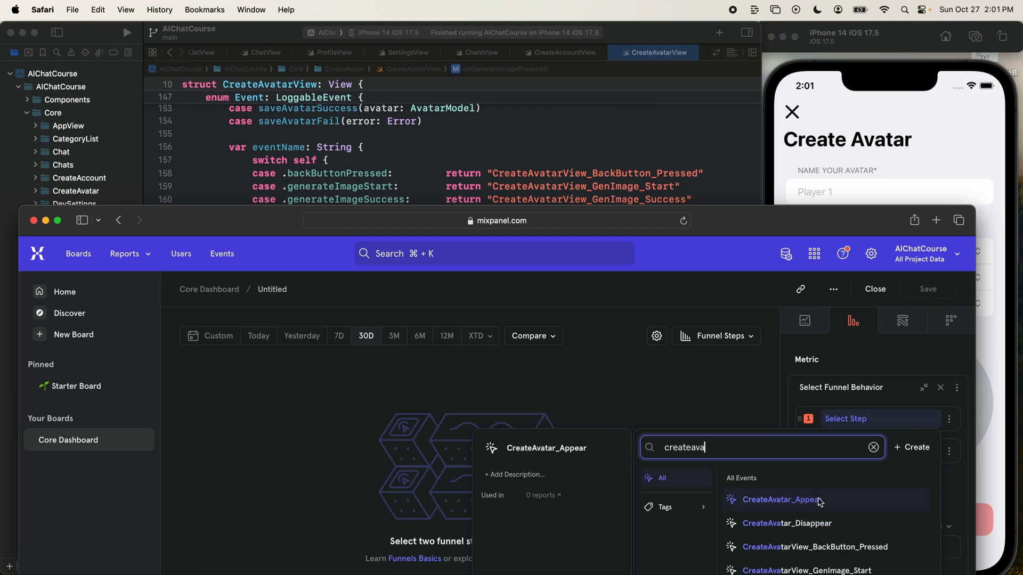
left_click(813, 506)
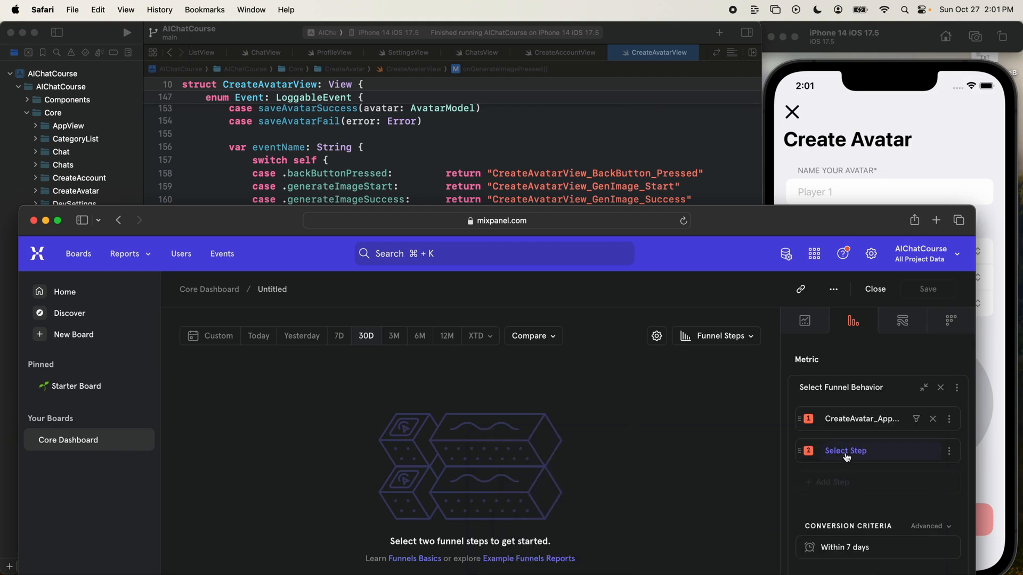
- Set the funnel's second step to the CreateAvatarView_GenImage_Start event
left_click(846, 456)
type("createavatar _ge")
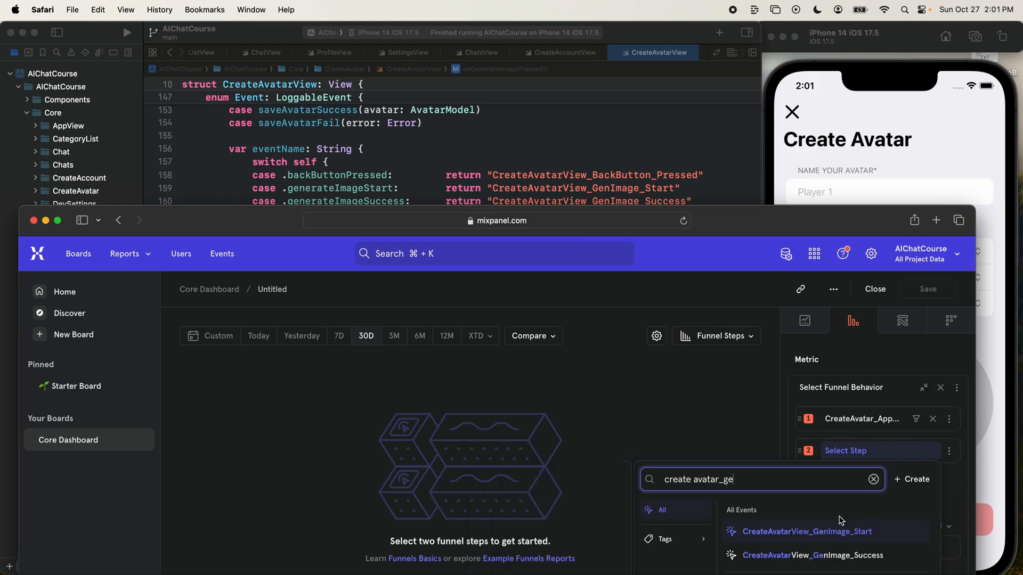
left_click(820, 533)
- Add the CreateAvatarView_GenImage_Success event as the funnel's third step
left_click(833, 483)
type("create")
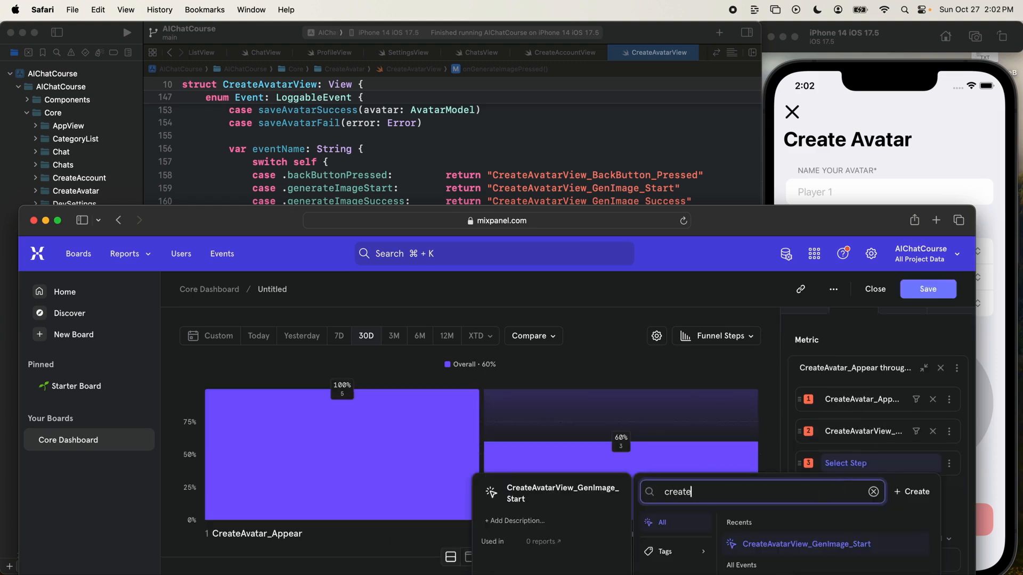
type("avet")
key("BackSpace")
key("BackSpace")
type("at")
scroll(868, 567, "down", 1)
left_click(862, 574)
- Move the Safari window up the screen and add CreateAvatarView_SaveAvatar_Start as the funnel's fourth step
left_click_drag(834, 219, 825, 72)
left_click(844, 345)
type("saveavatar")
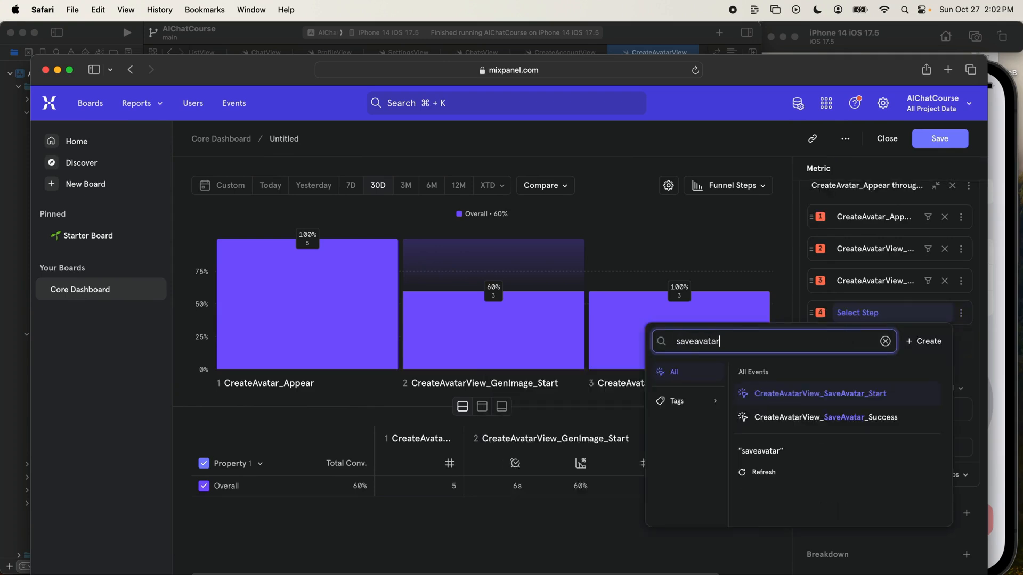
left_click(820, 394)
- Add the CreateAvatarView_SaveAvatar_Success event as the funnel's fifth step
left_click(845, 344)
type("savt")
type("eavatars")
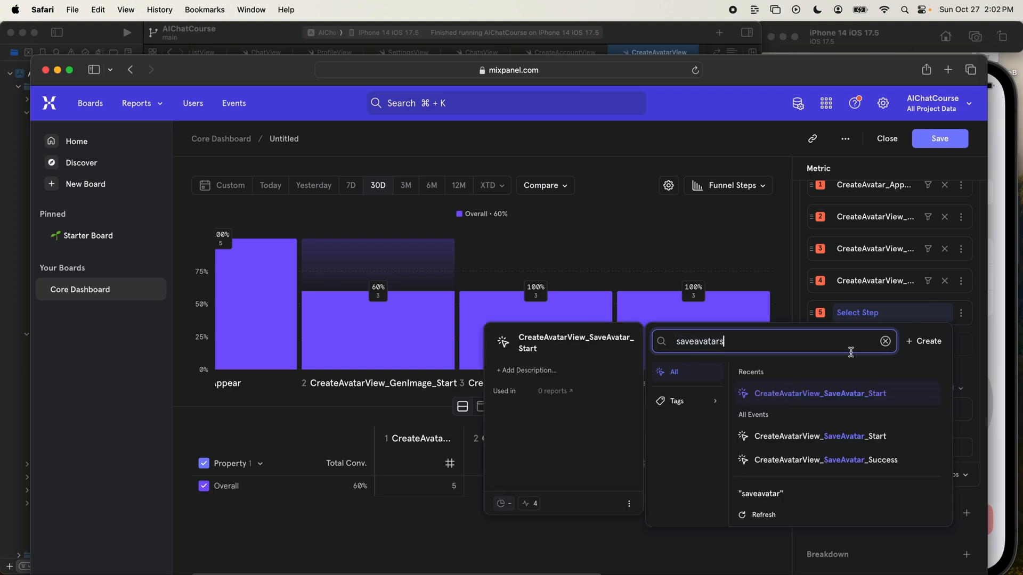
left_click(843, 462)
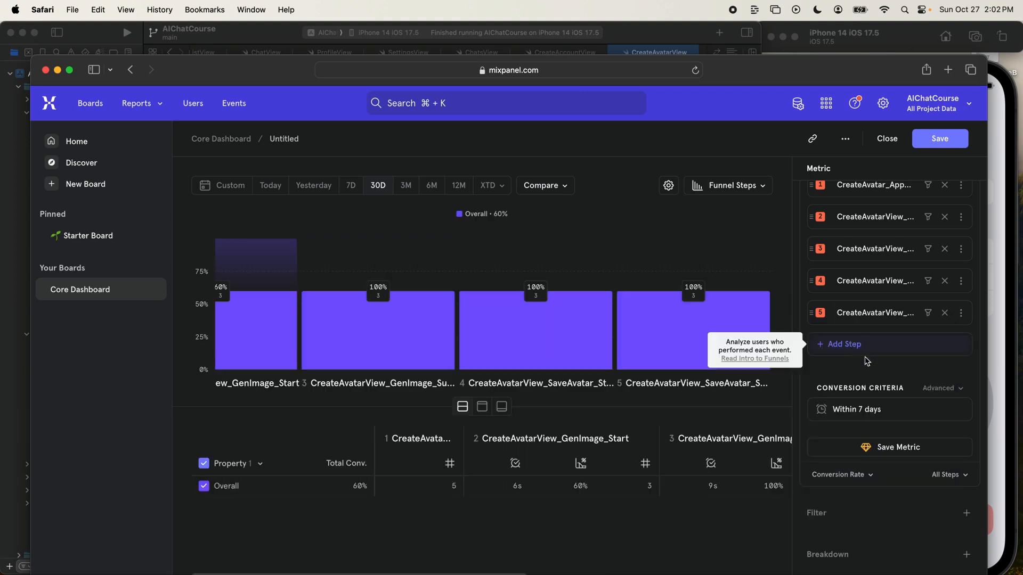
- Set the funnel's conversion window to 1 hour and apply it
left_click(848, 409)
double_click(856, 482)
type("1")
left_click(931, 485)
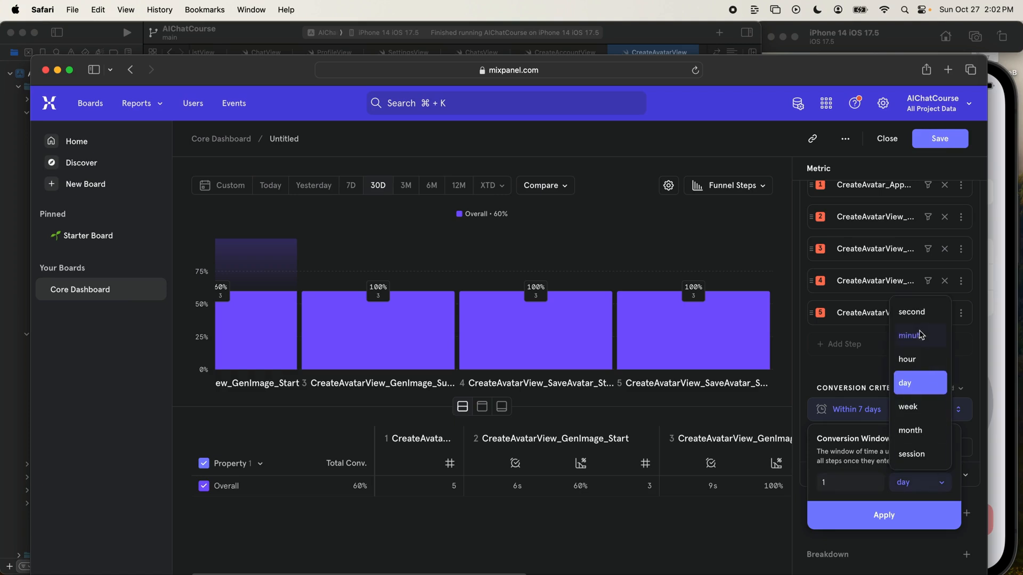
left_click(908, 358)
left_click(905, 513)
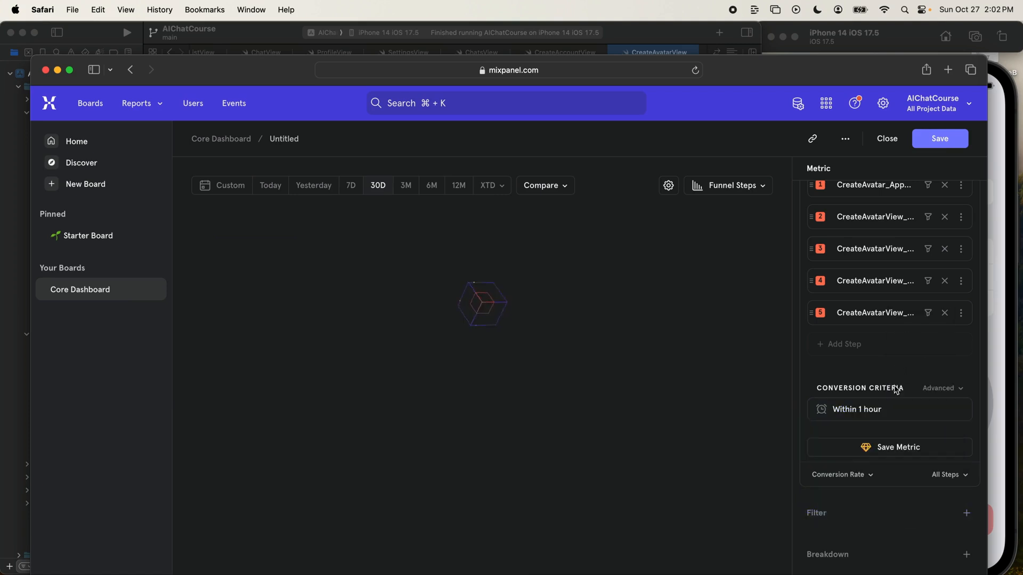
- Filter the funnel by the user property utility_is_dev_user set to True, and enlarge the Safari window slightly
left_click(876, 513)
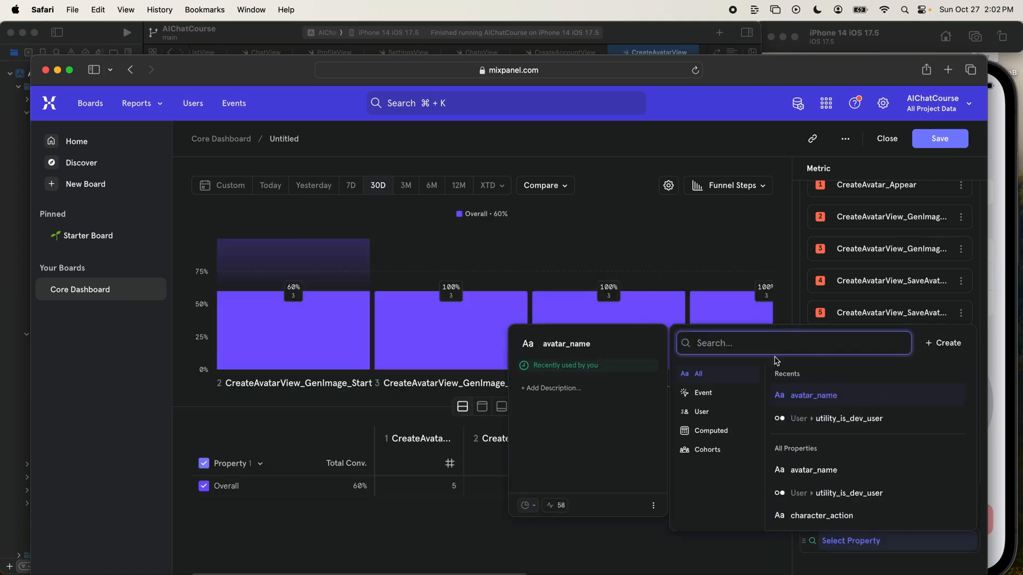
left_click(831, 418)
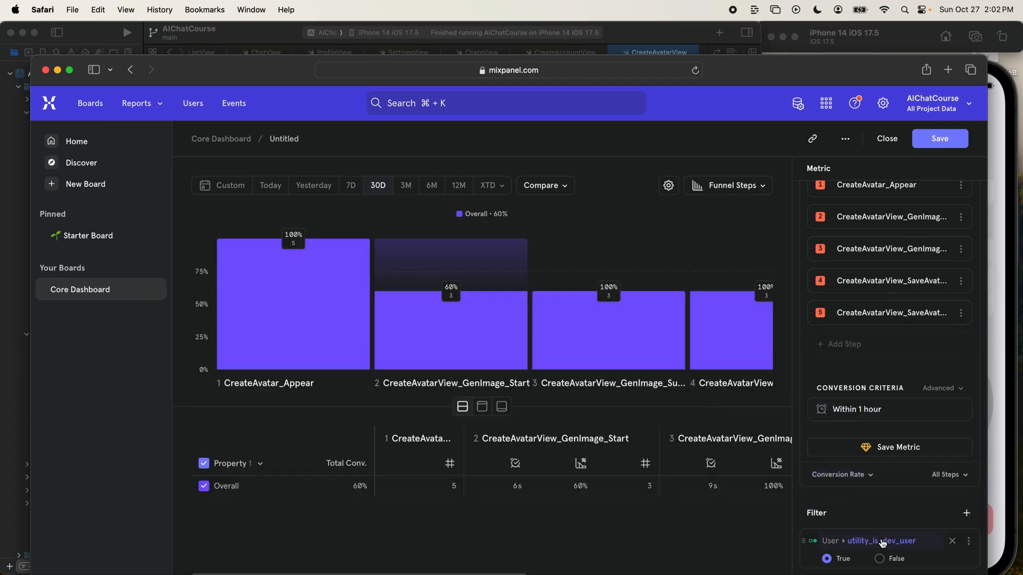
left_click(879, 558)
left_click_drag(865, 69, 865, 36)
left_click(826, 535)
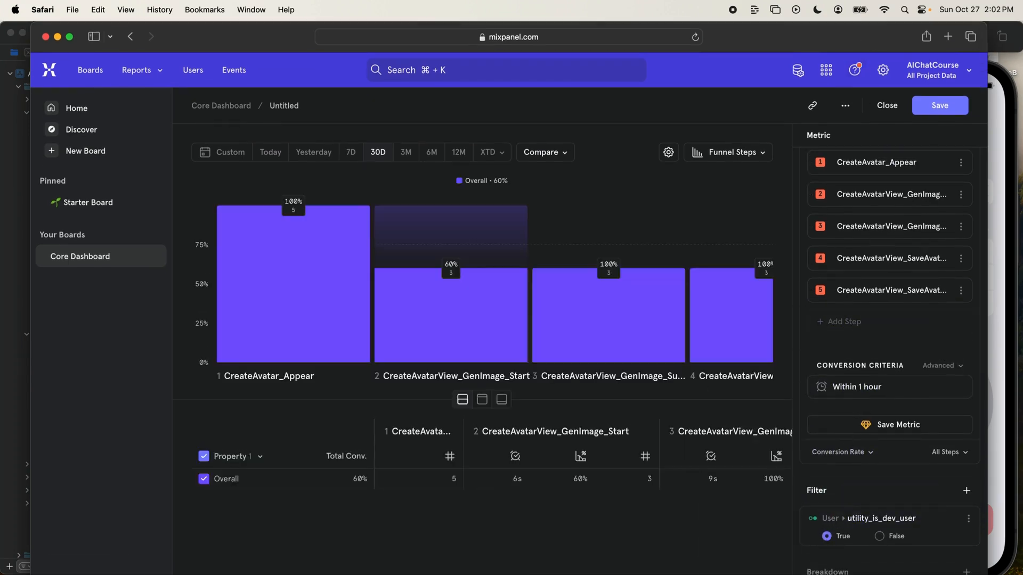
left_click_drag(985, 571, 1002, 574)
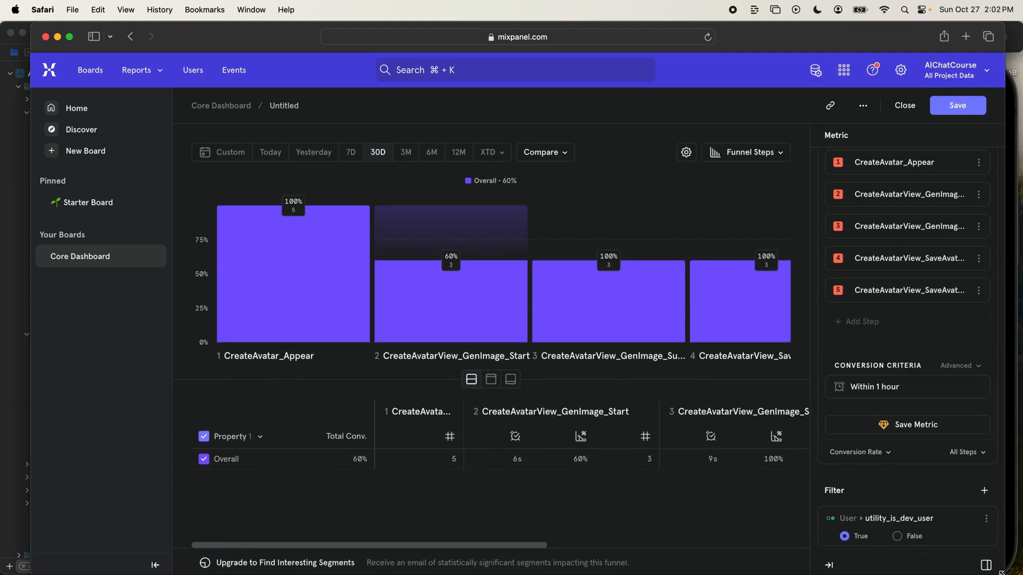
scroll(907, 373, "down", 2)
- Name the report "Create Avatar Funnel" and save it to the Core Dashboard
left_click(284, 106)
type("Create Avatar Funnel")
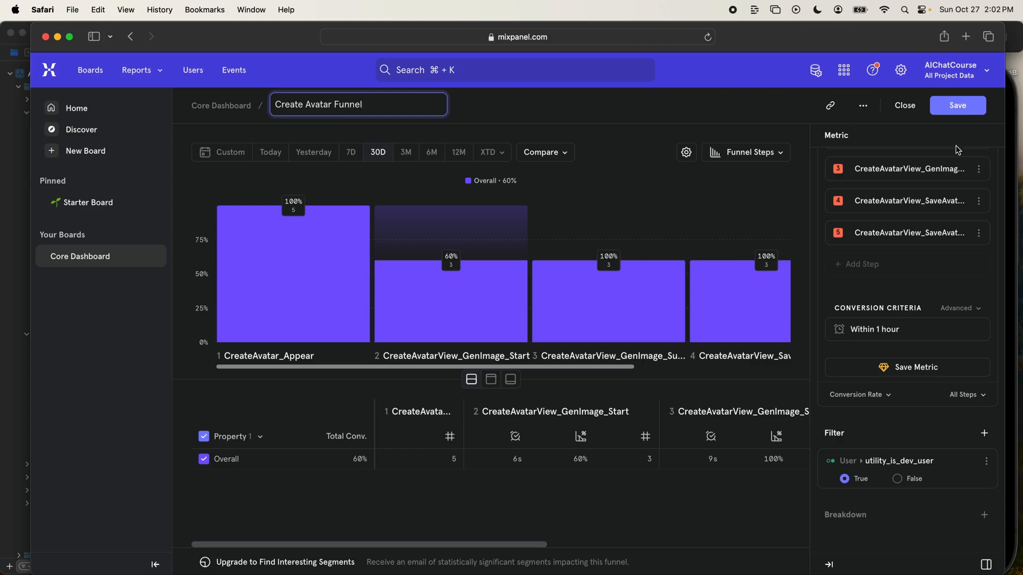
left_click(962, 107)
left_click(593, 393)
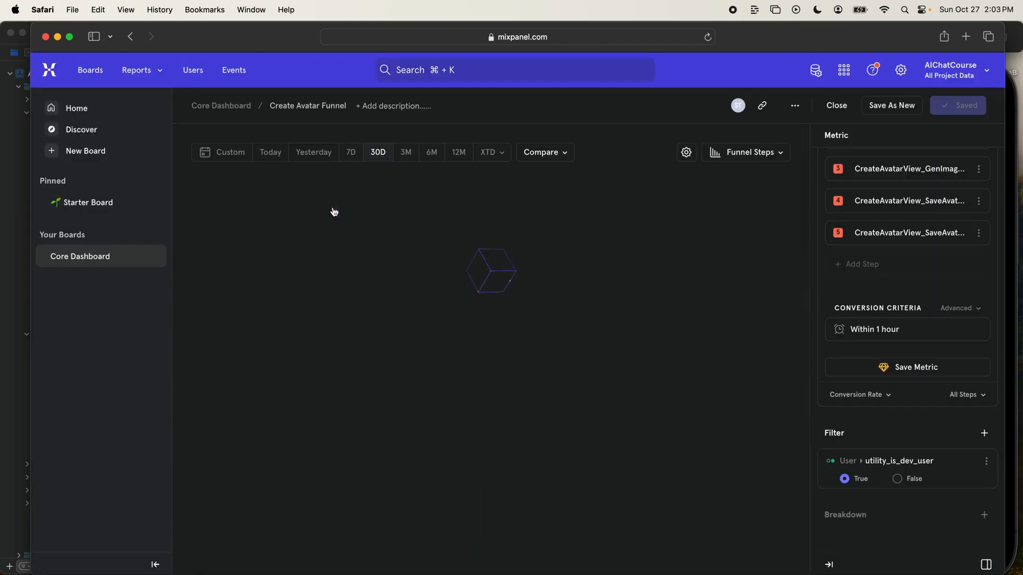
- Switch to the Simulator, enter Asdfasdfdsfadsf as the avatar name, generate its image and select the name text
mouse_move(272, 306)
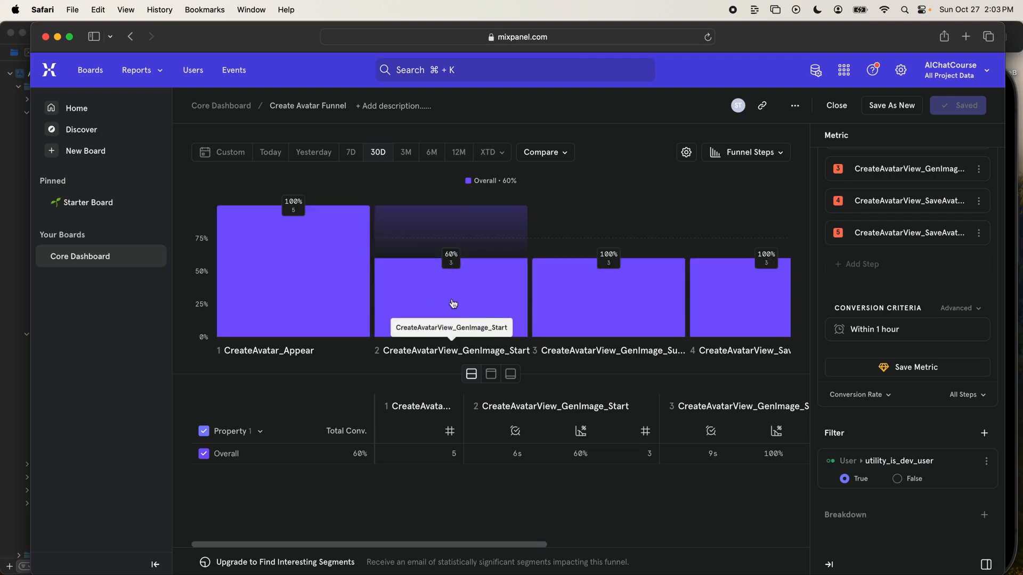
mouse_move(336, 291)
mouse_move(396, 288)
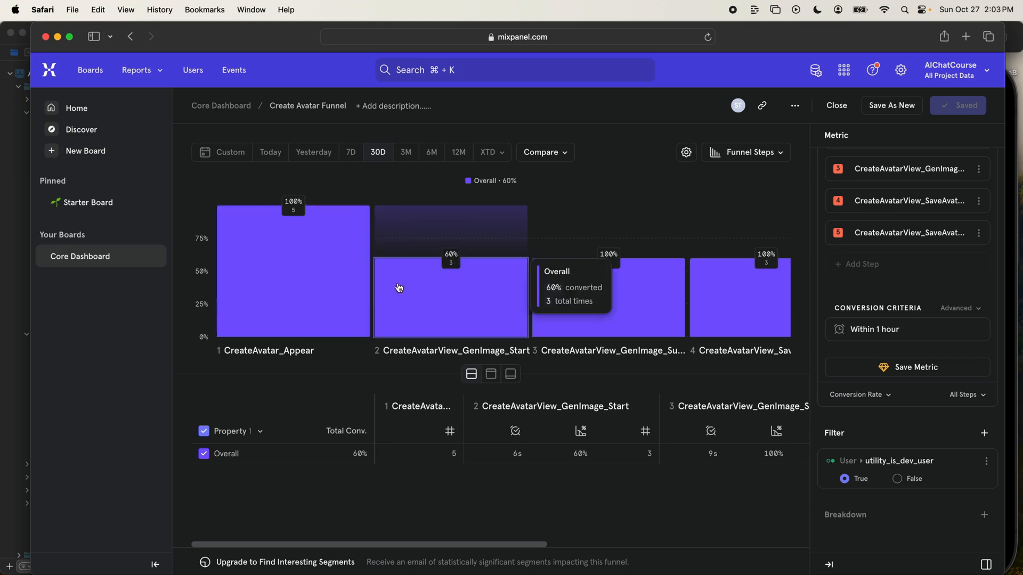
left_click(1011, 379)
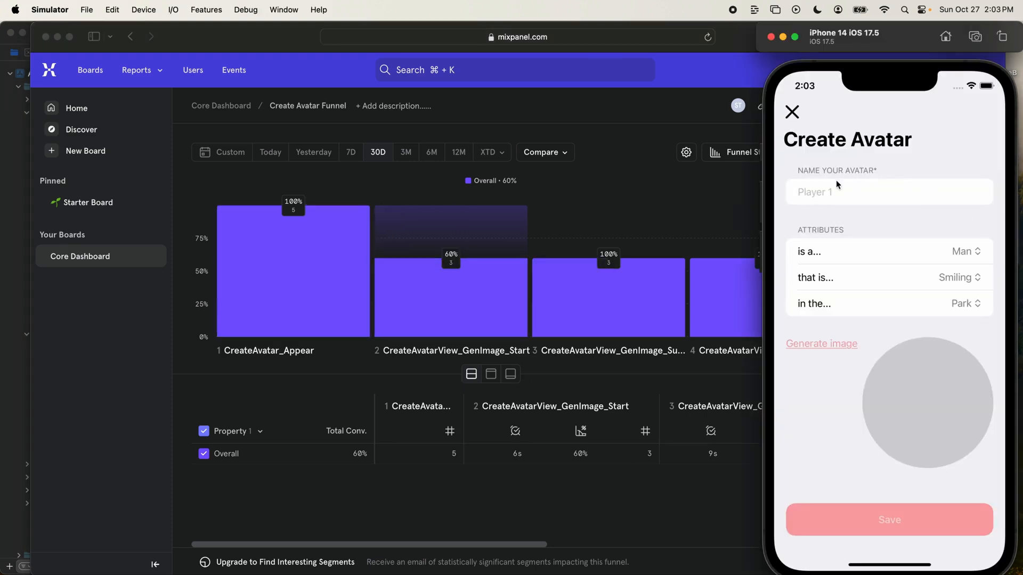
left_click(815, 195)
type("Asdfasdfdsfadsf")
left_click(824, 345)
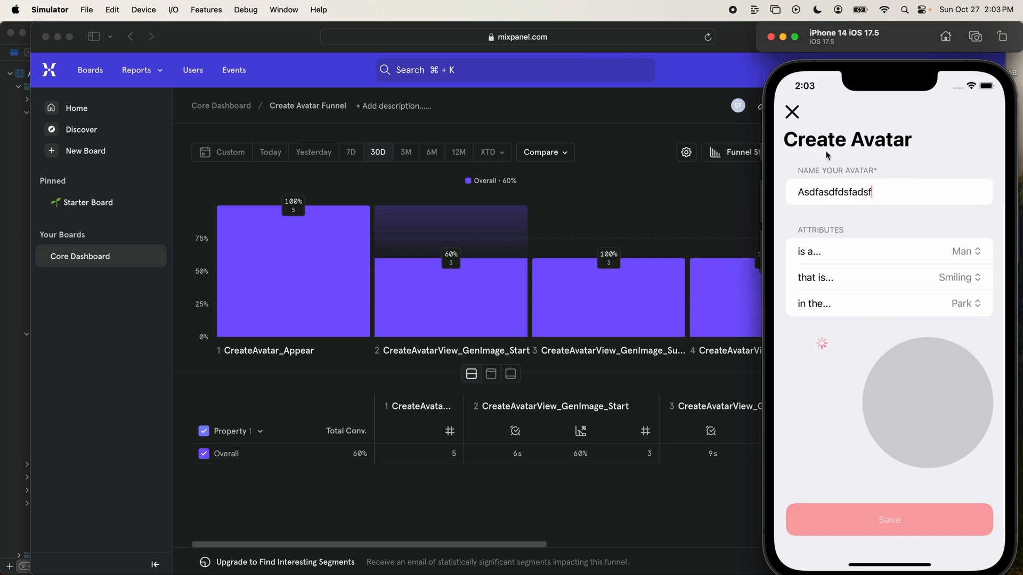
double_click(852, 195)
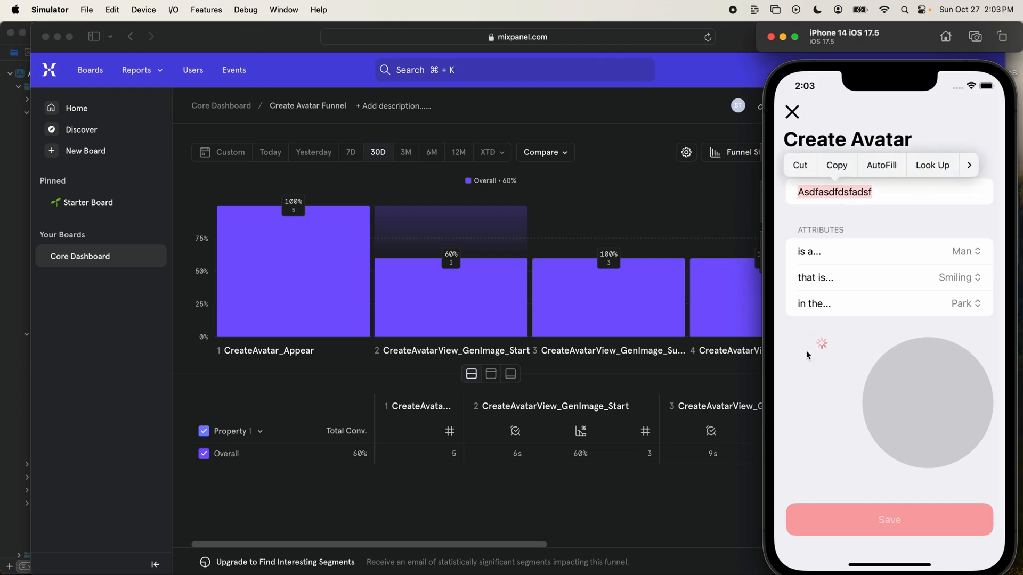
left_click(855, 361)
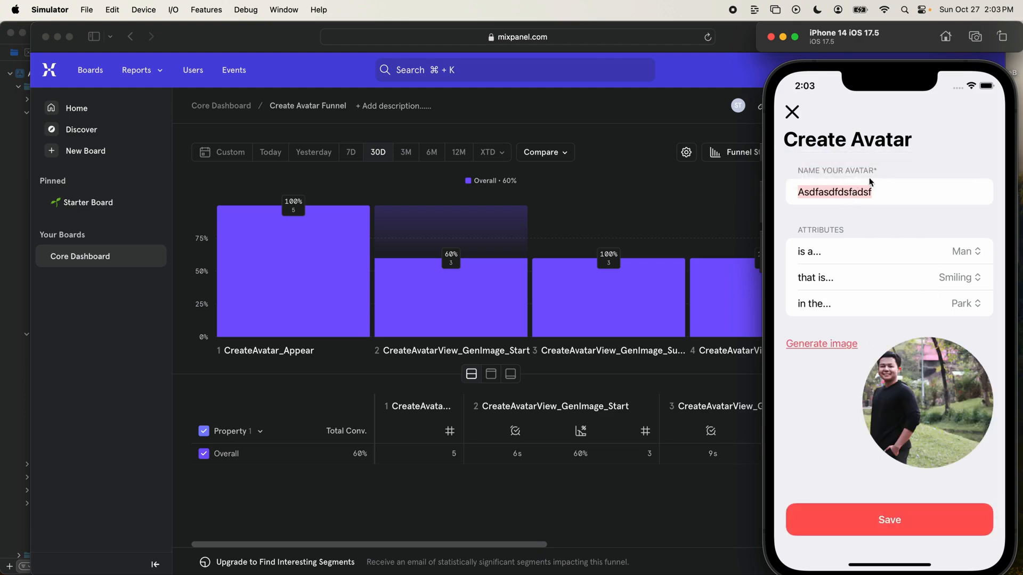
left_click(816, 195)
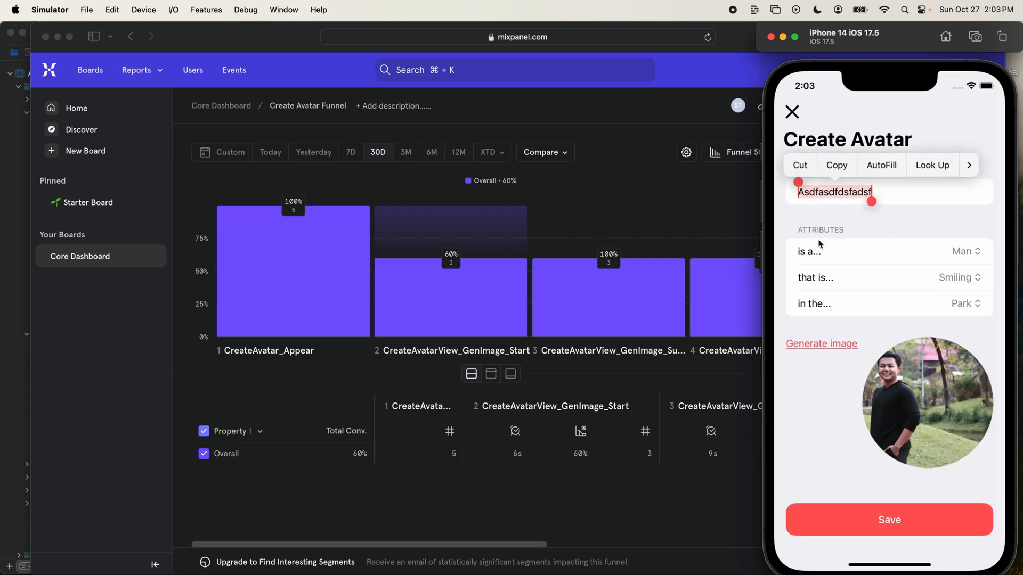
left_click(827, 203)
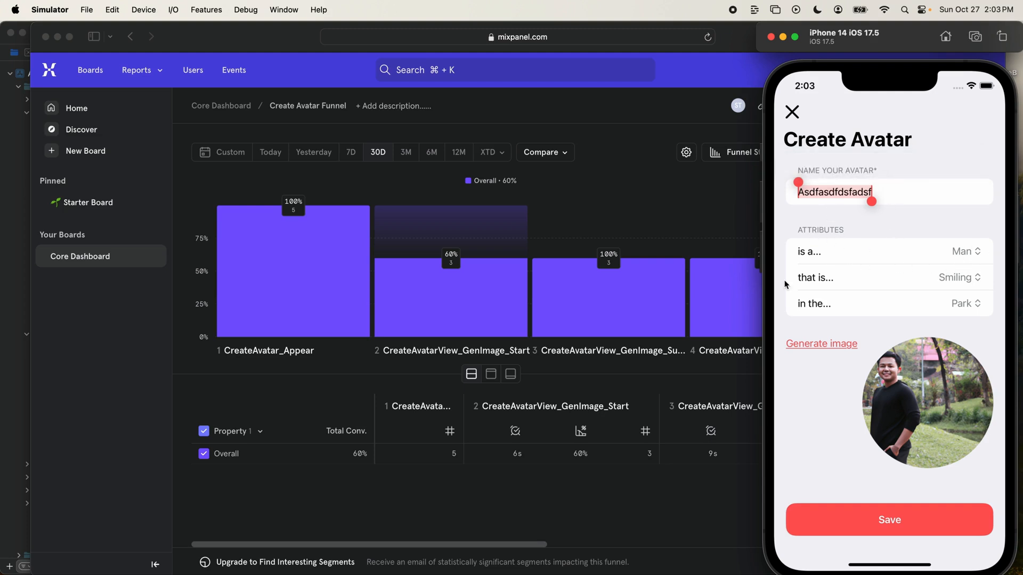
- Return to Mixpanel in Safari and break the funnel down by the user property user_creation_version
left_click(452, 265)
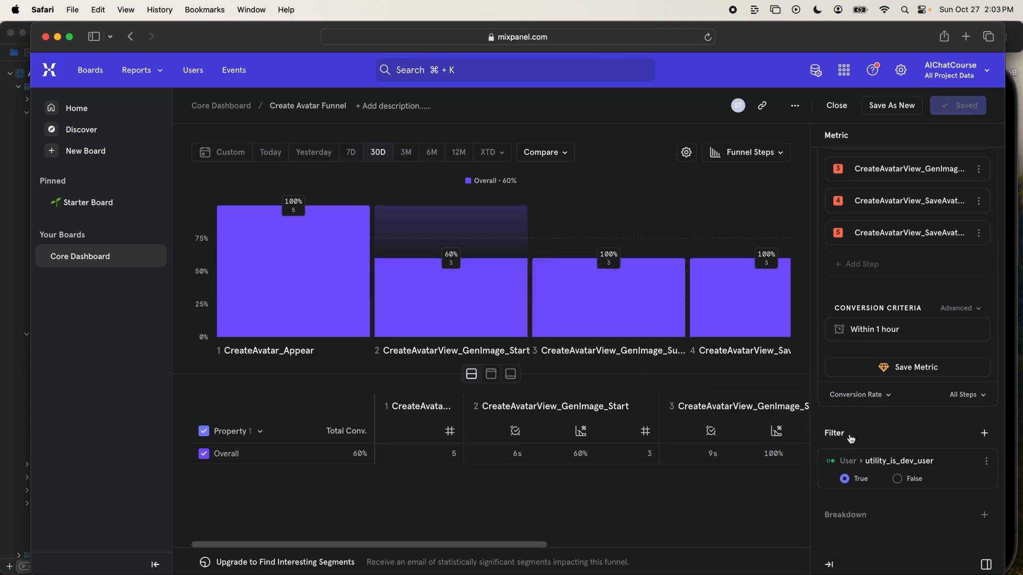
left_click(896, 529)
scroll(900, 489, "up", 1)
type("user_")
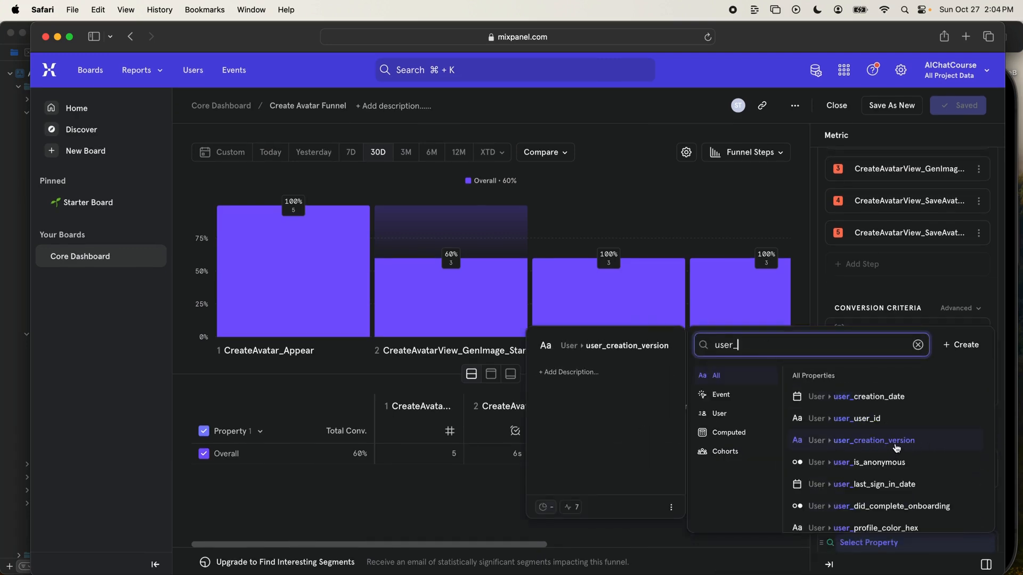
left_click(882, 448)
scroll(886, 521, "down", 1)
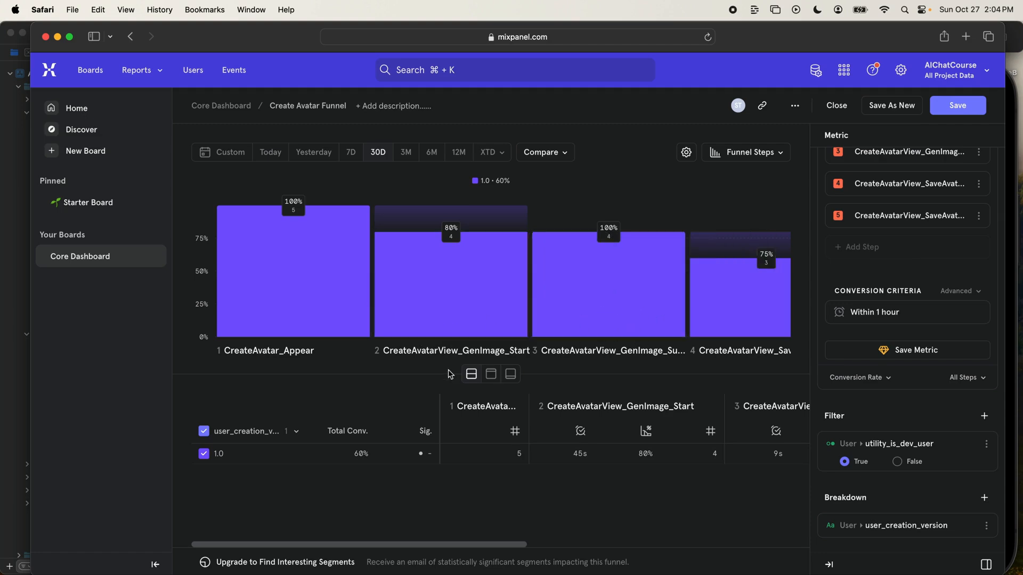
- Look up "mixpanel charts" images on Google, examine the Mixpanel Engineering funnel example and compare it with the Create Avatar Funnel
key("super+t")
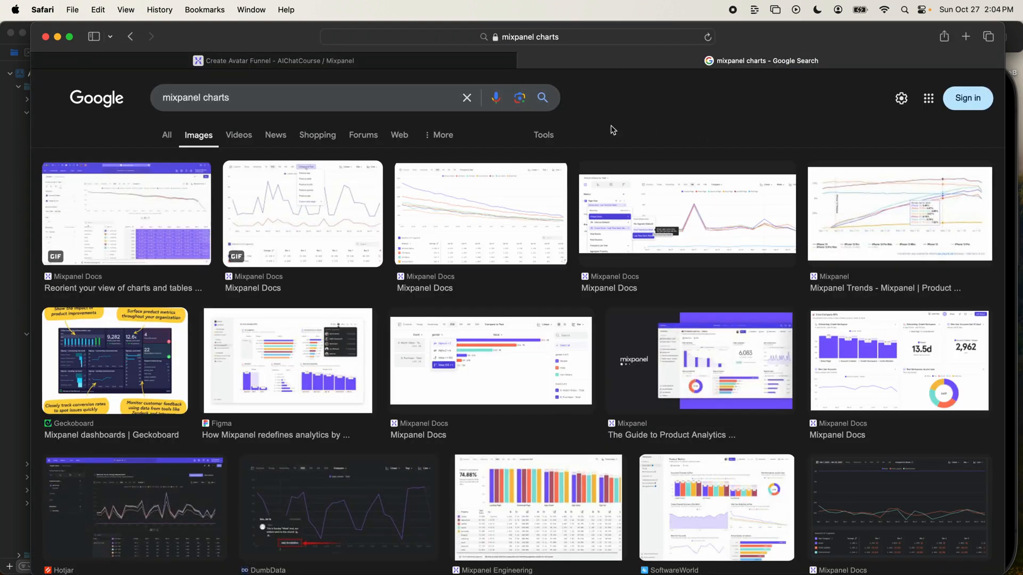
scroll(404, 326, "down", 2)
left_click(539, 447)
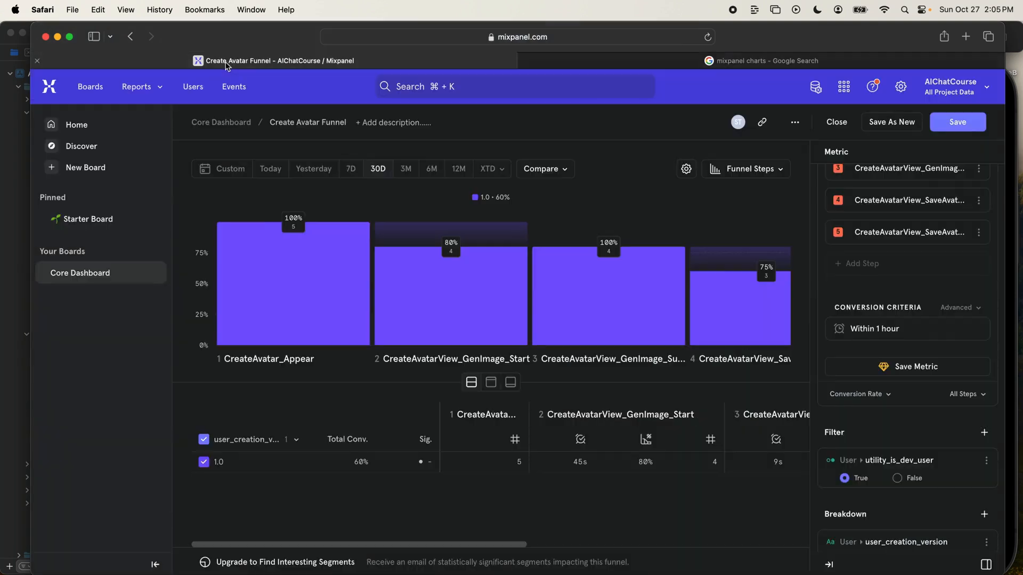
left_click(251, 60)
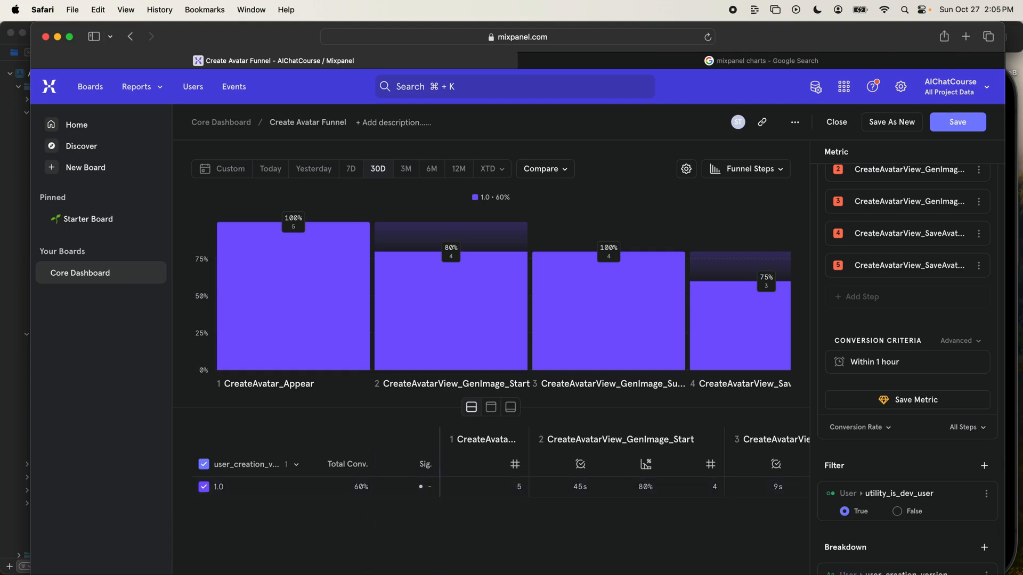
left_click(801, 61)
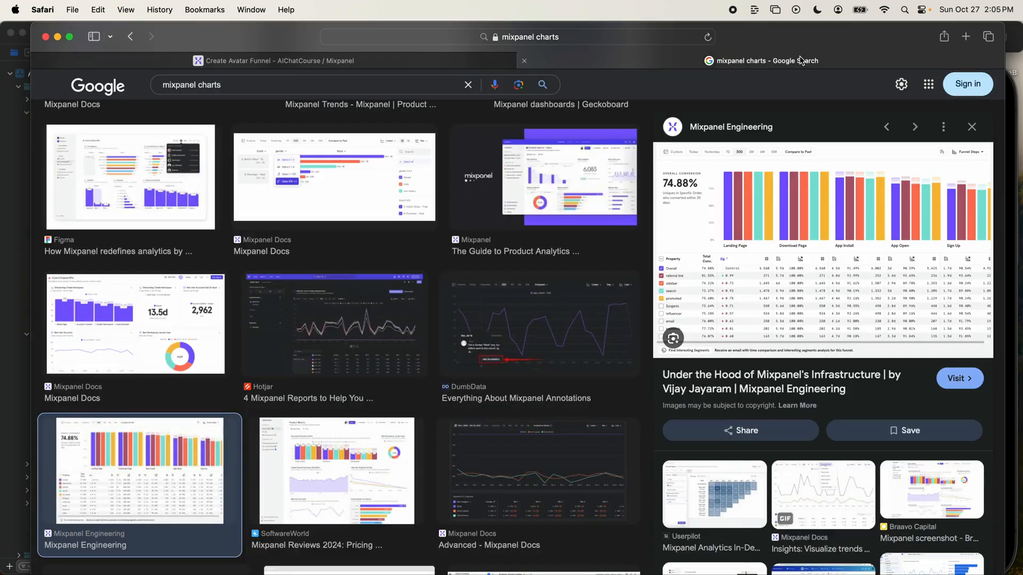
scroll(789, 309, "up", 1)
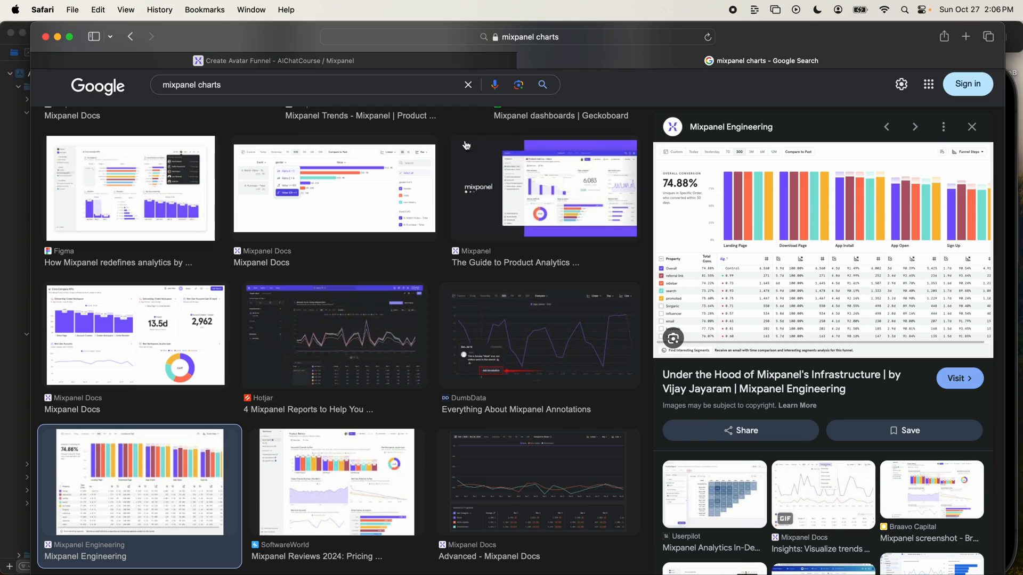
left_click(394, 61)
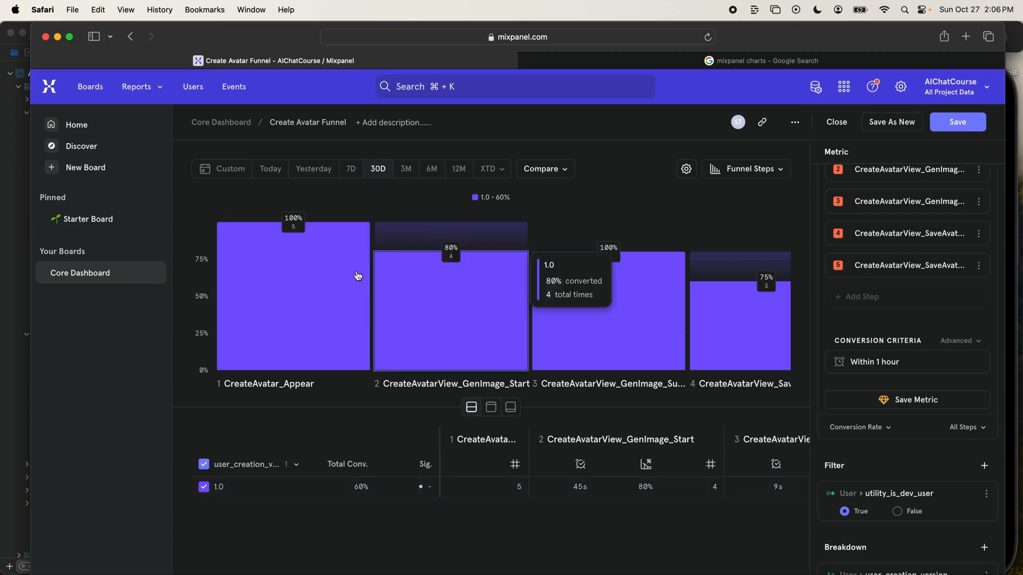
mouse_move(360, 273)
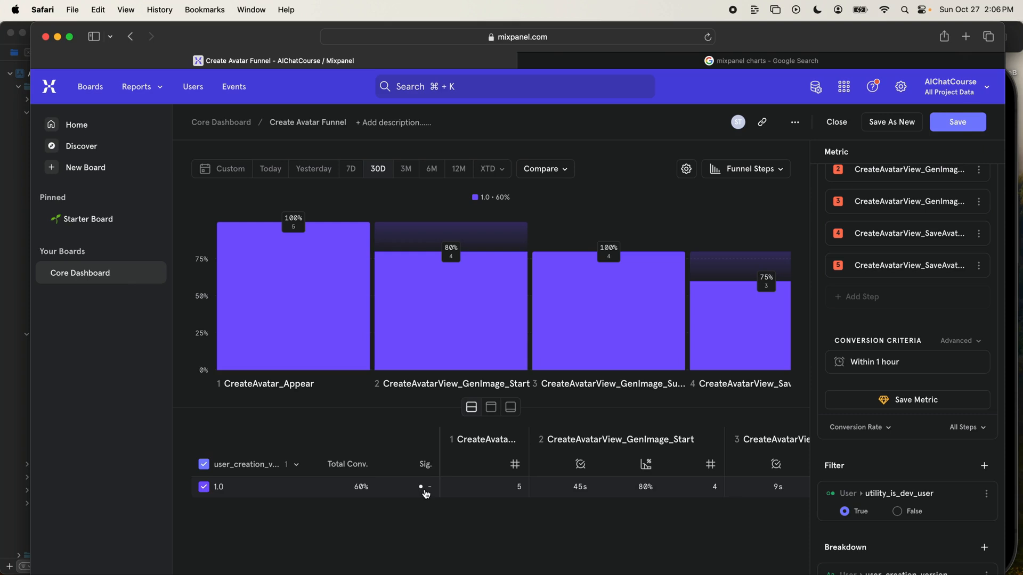
mouse_move(347, 325)
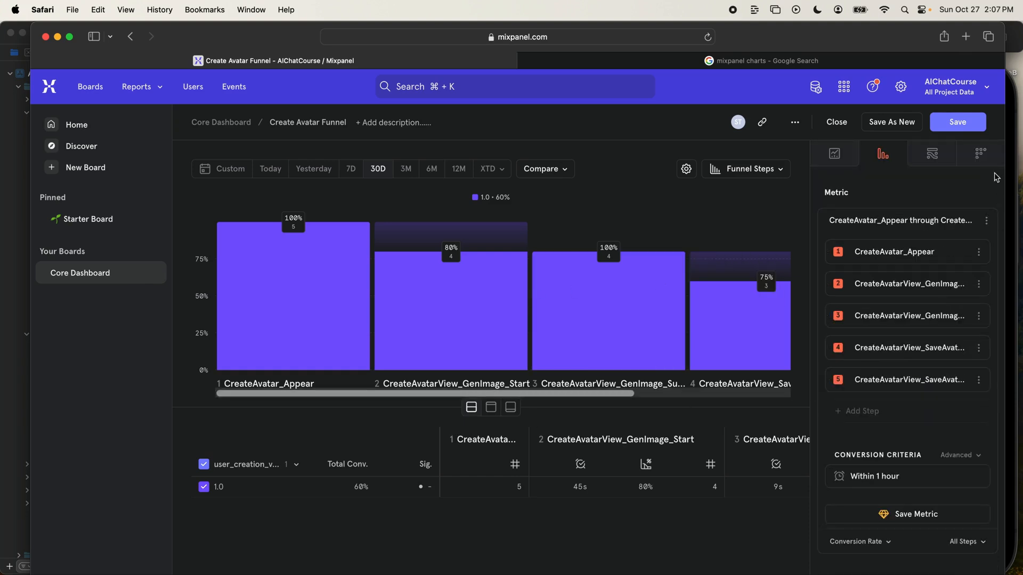
- Save the updated Create Avatar Funnel report and open the Core Dashboard to view it
left_click(958, 123)
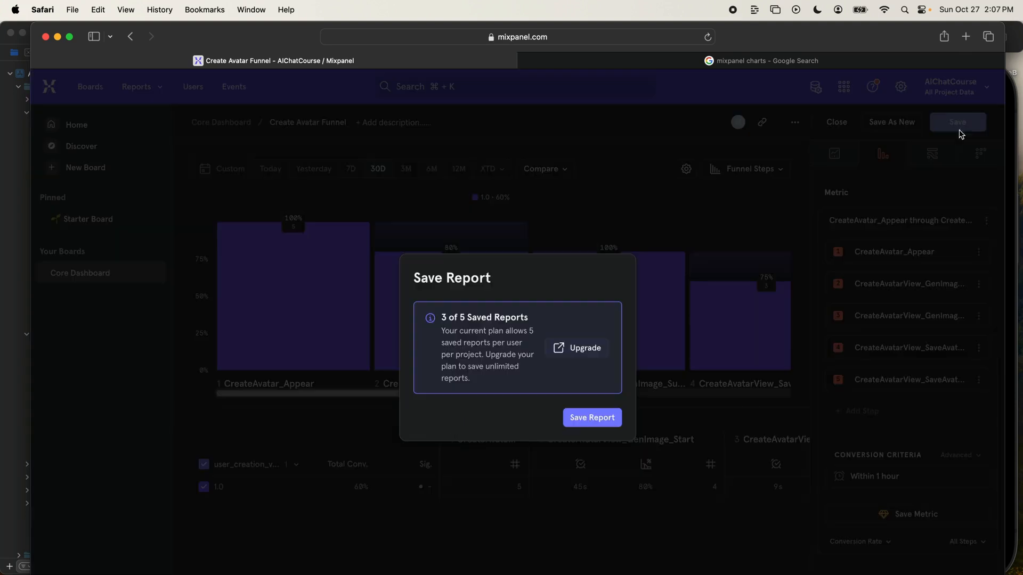
left_click(582, 423)
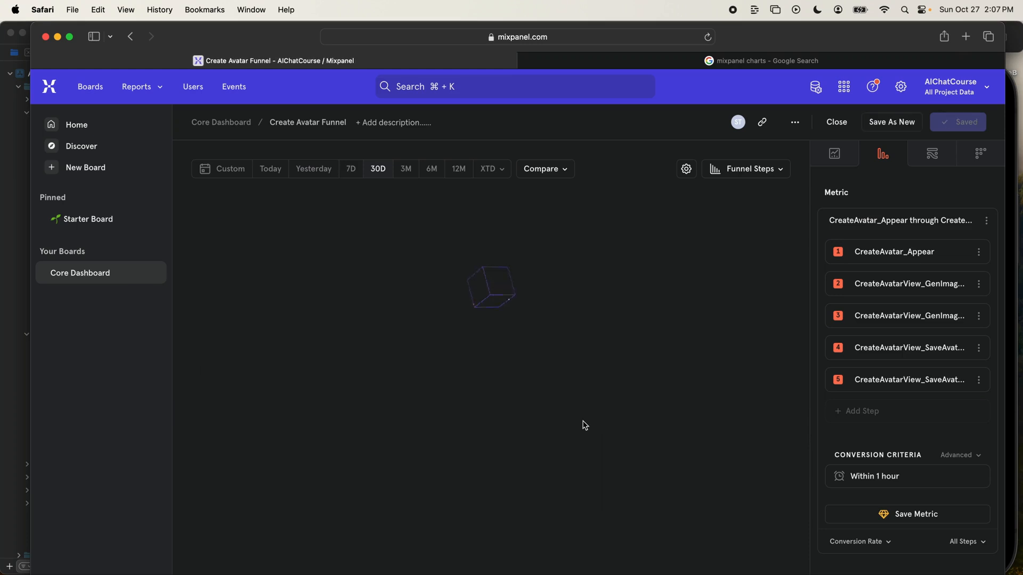
left_click(80, 273)
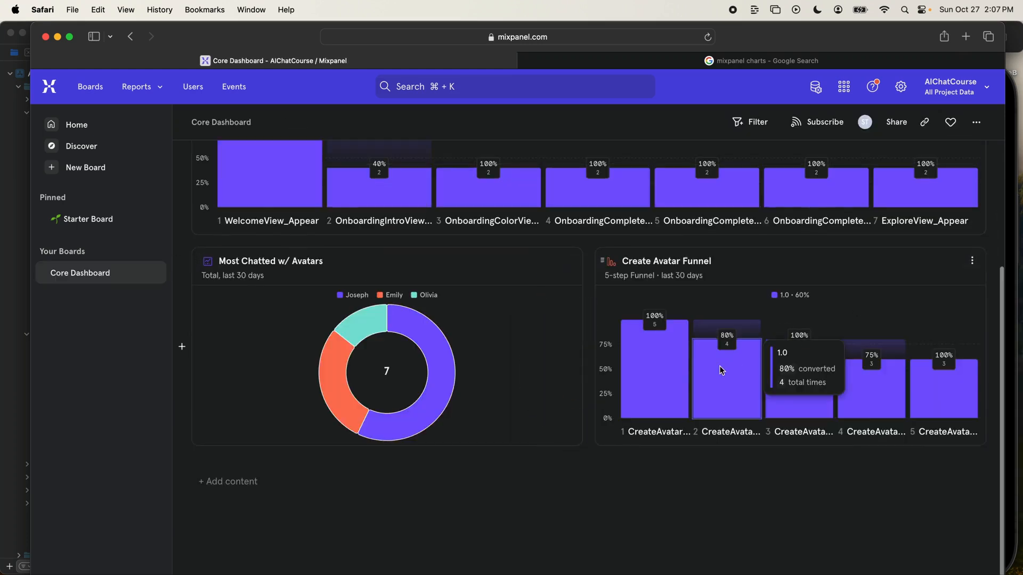
- Add a new Insights report to the Core Dashboard with All Events as its metric
mouse_move(708, 411)
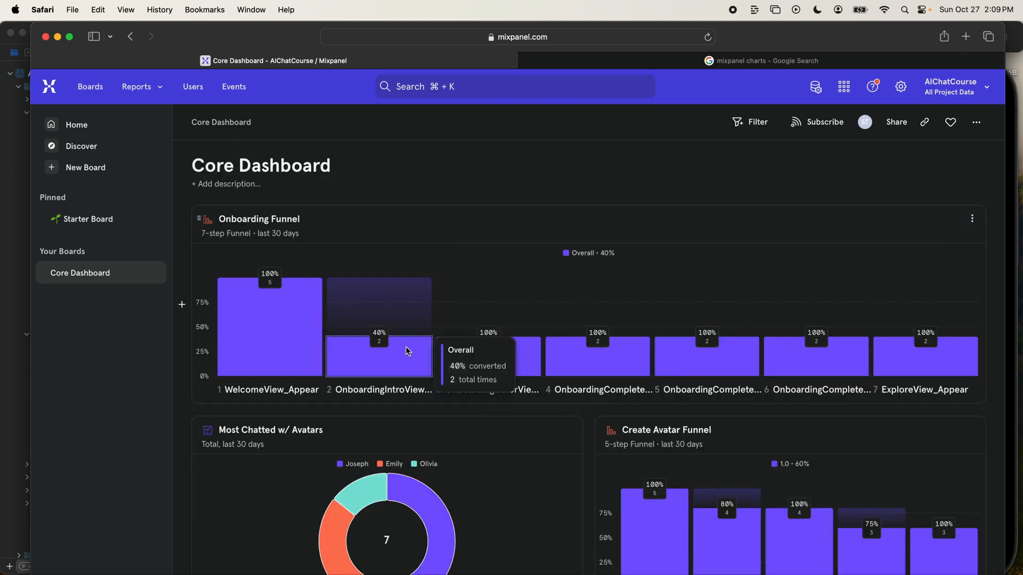
scroll(507, 383, "down", 5)
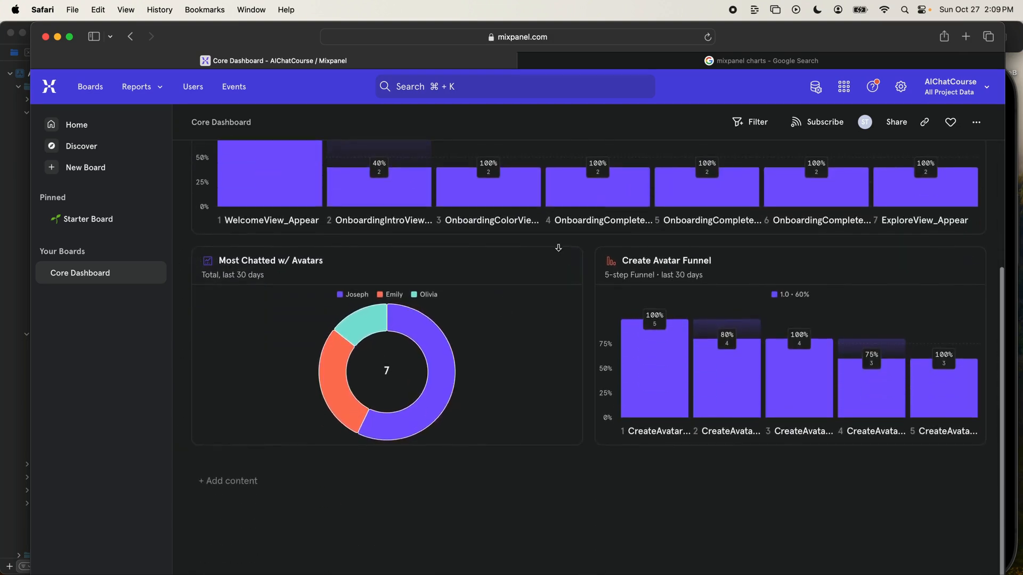
left_click(239, 485)
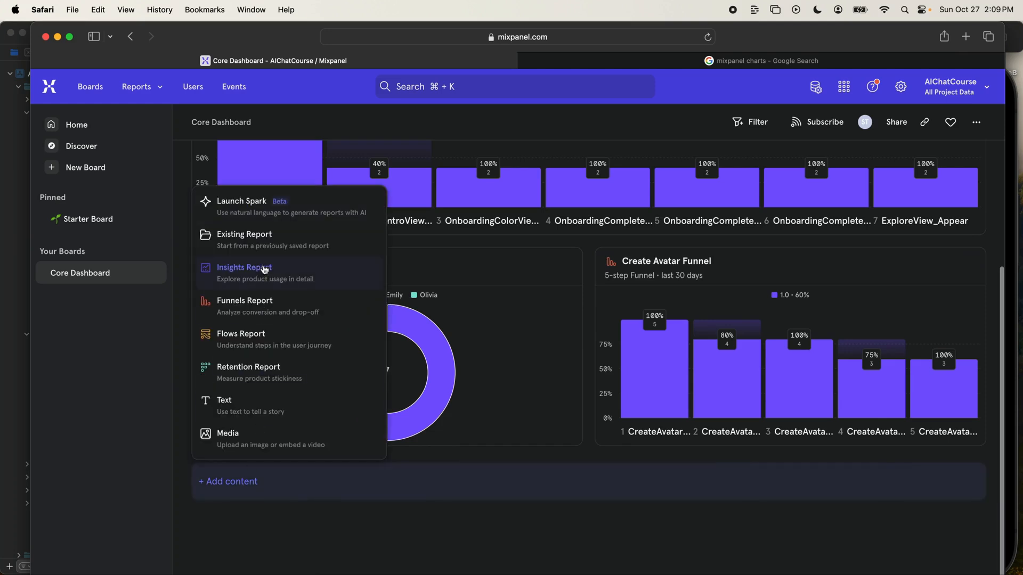
left_click(321, 279)
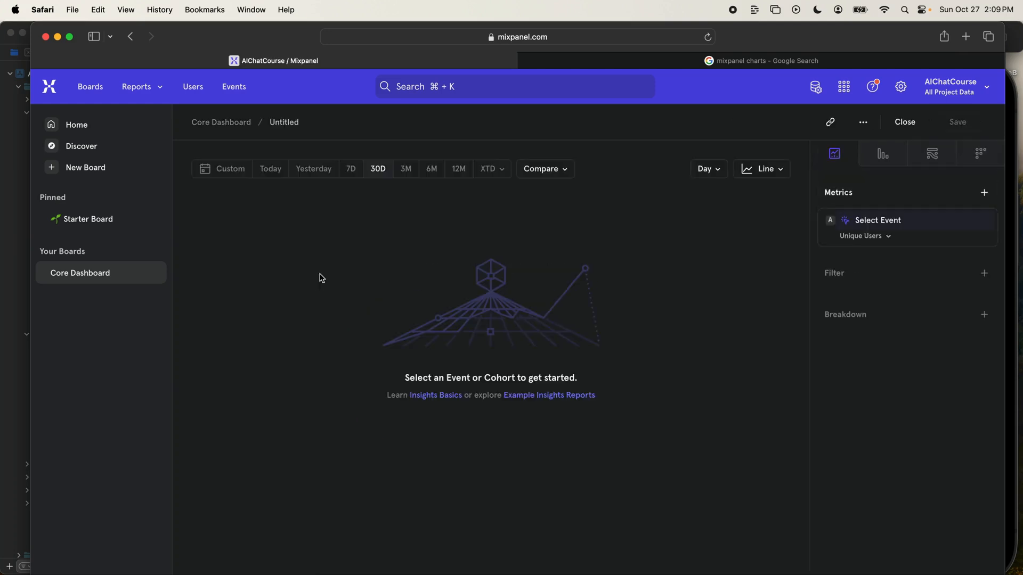
left_click(885, 229)
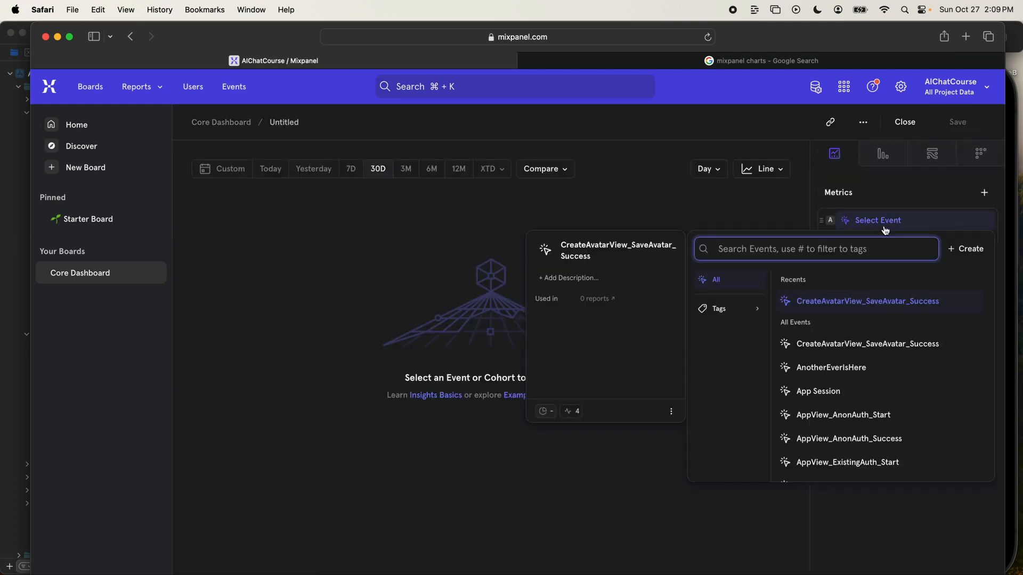
type("All Eve")
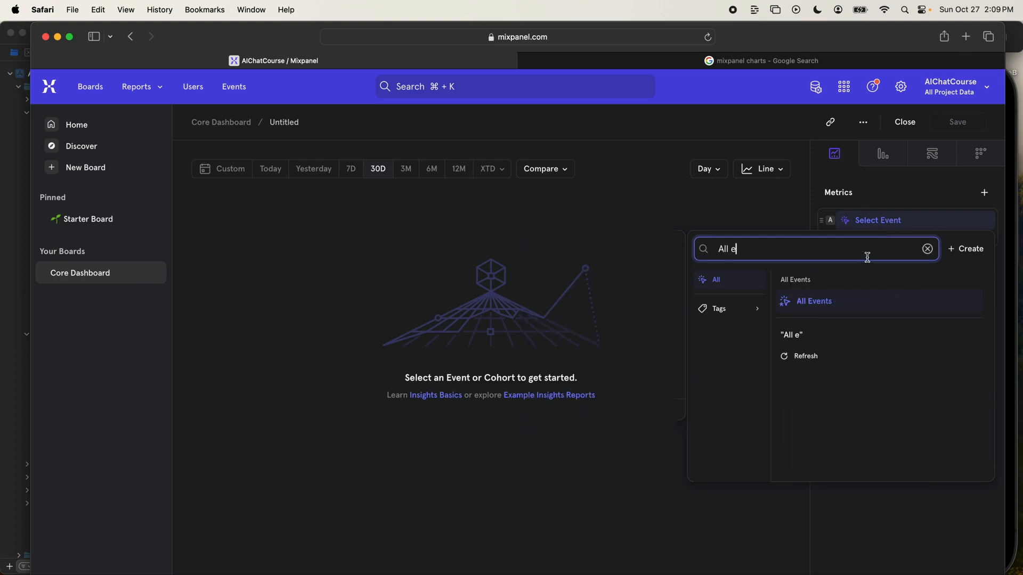
left_click(826, 302)
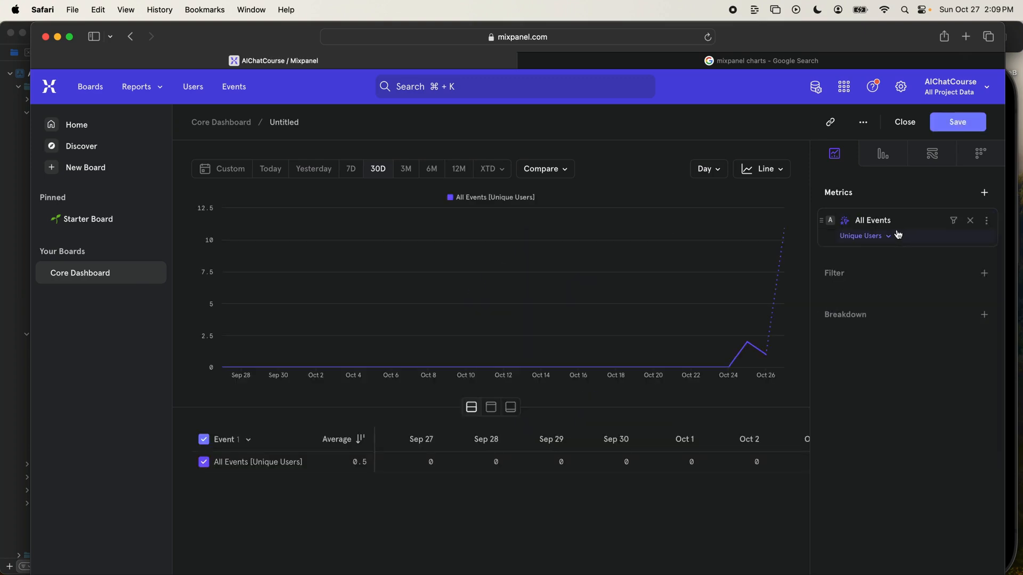
- Limit the report's date range to Today and display it as a Bar chart
left_click(269, 178)
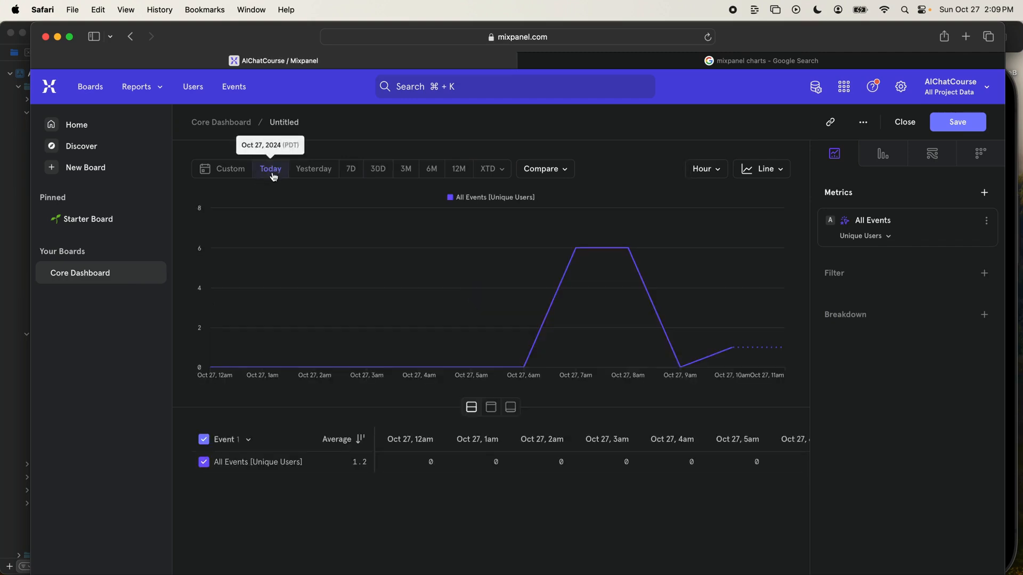
left_click(762, 169)
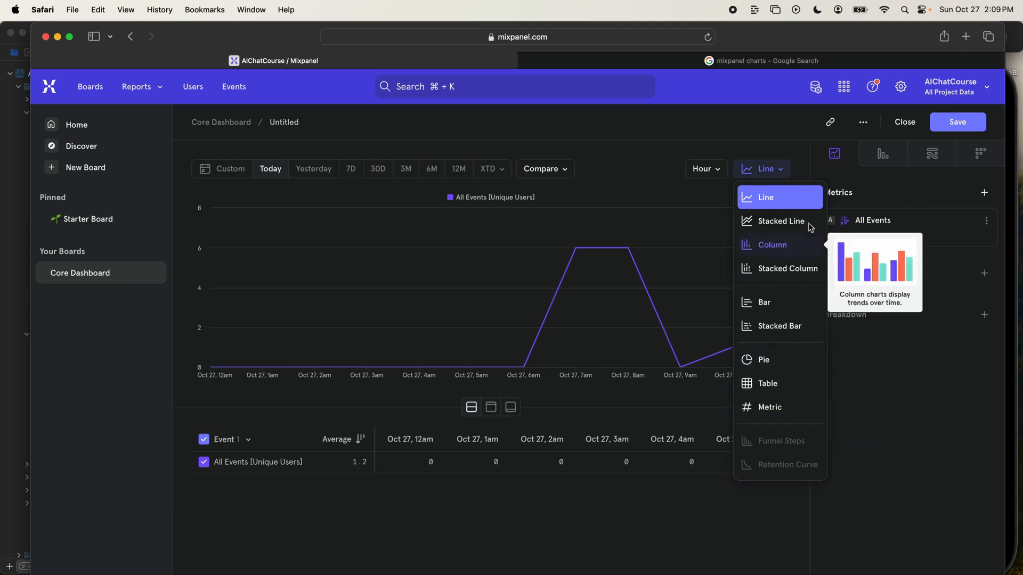
left_click(795, 308)
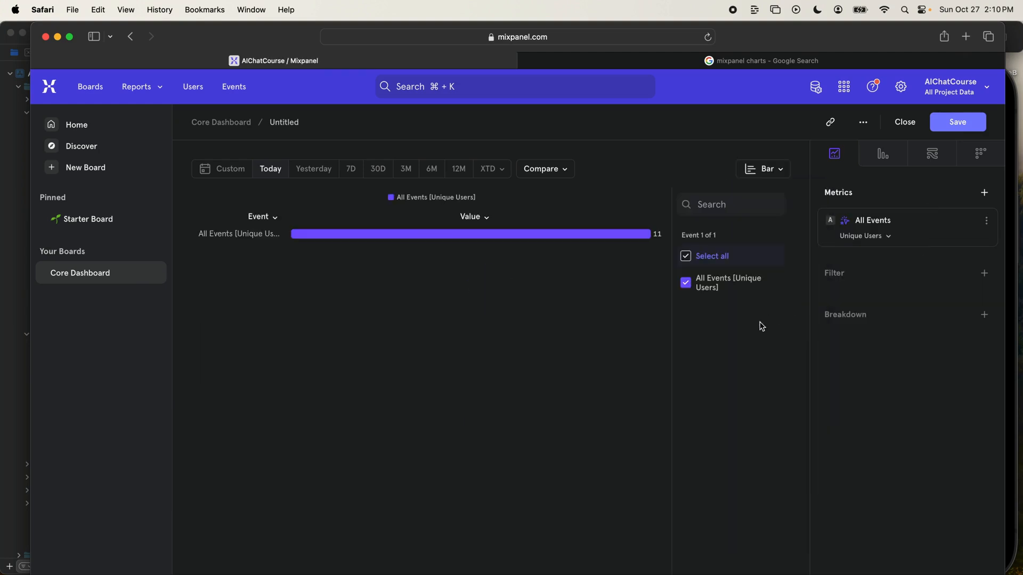
- Try breaking the All Events report down by City and by Country
left_click(878, 316)
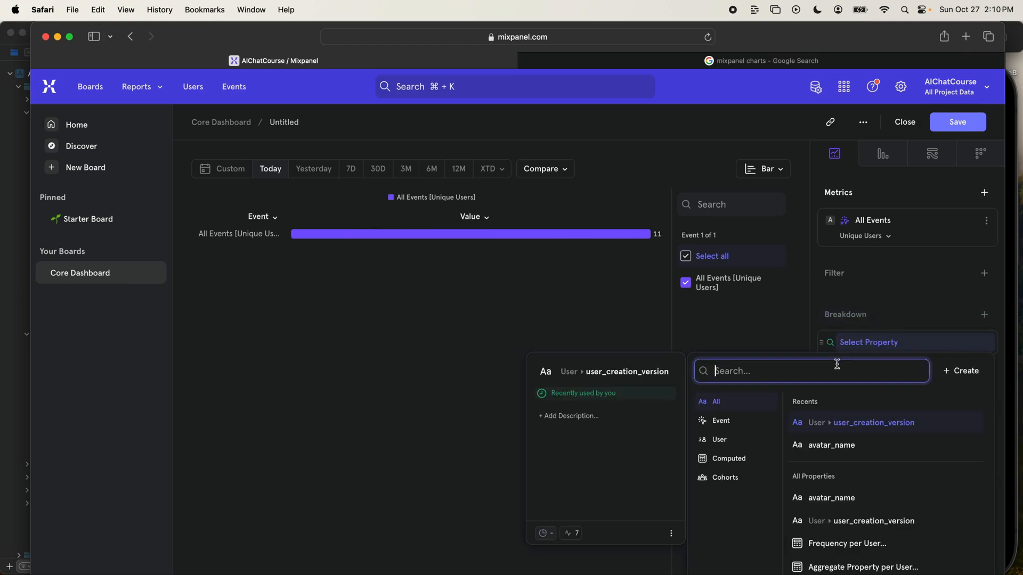
type("city")
left_click(835, 421)
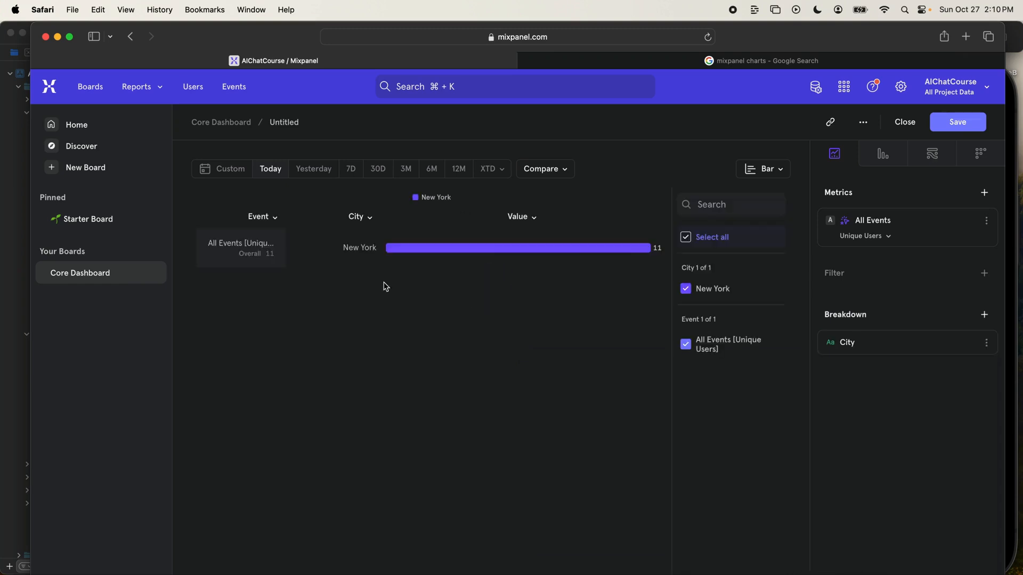
left_click(870, 350)
type("count")
left_click(830, 425)
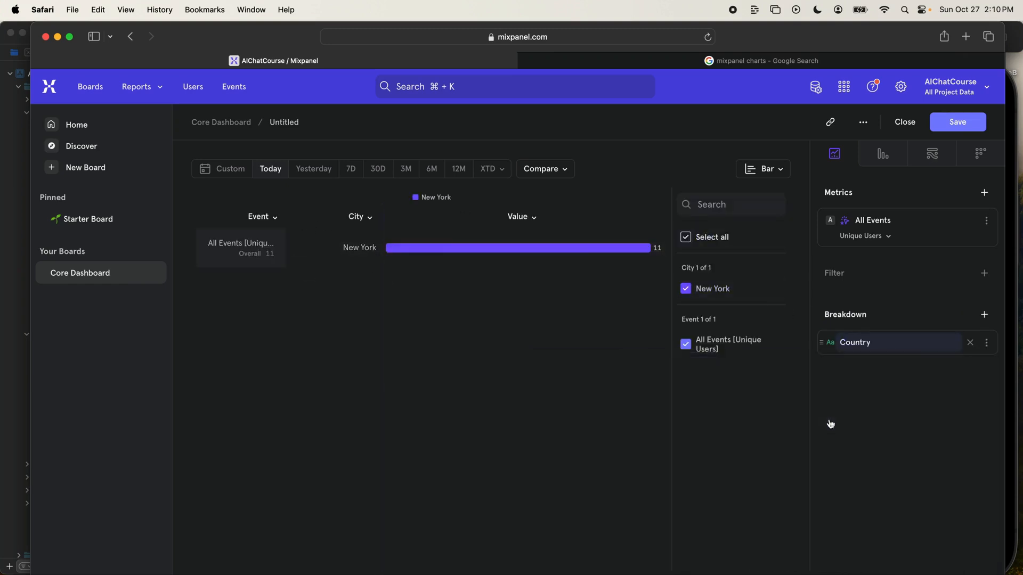
- Change the report's breakdown property to user_is_anonymous
left_click(874, 350)
type("user_")
scroll(862, 462, "down", 1)
left_click(810, 459)
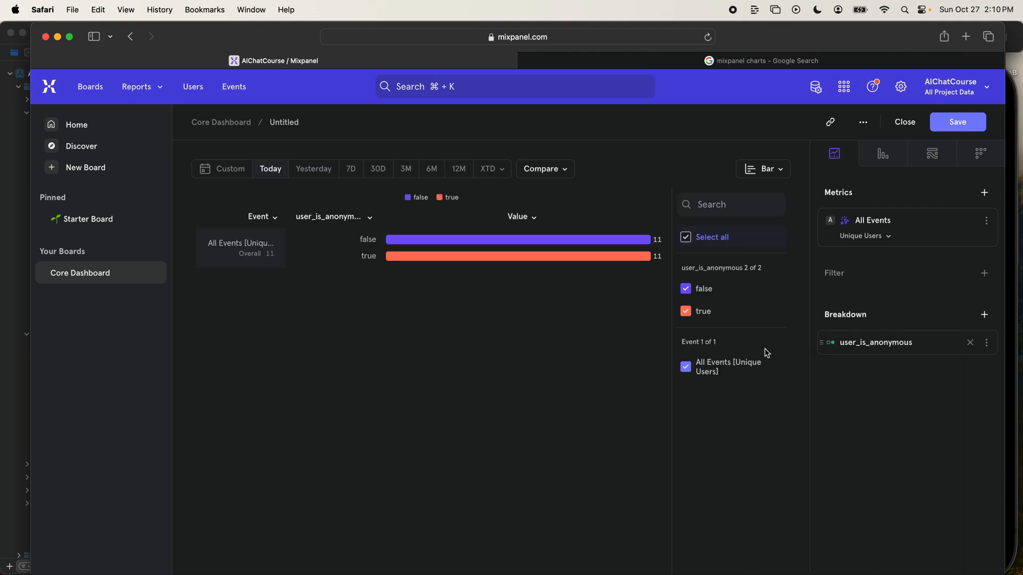
- Break the report down by user_profile_color_hex and exclude the (not set) value from the chart
left_click(875, 345)
type("user_")
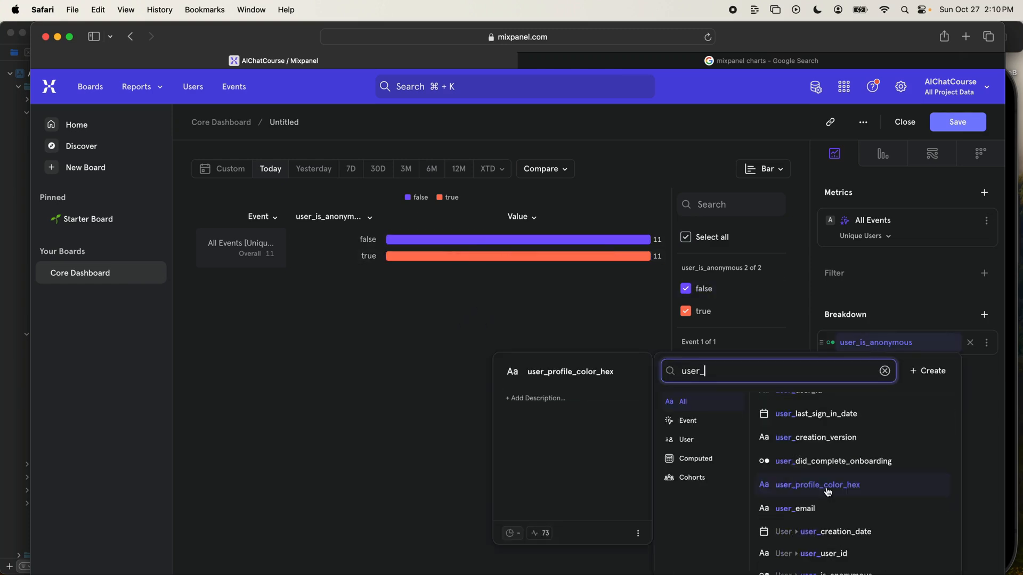
left_click(827, 490)
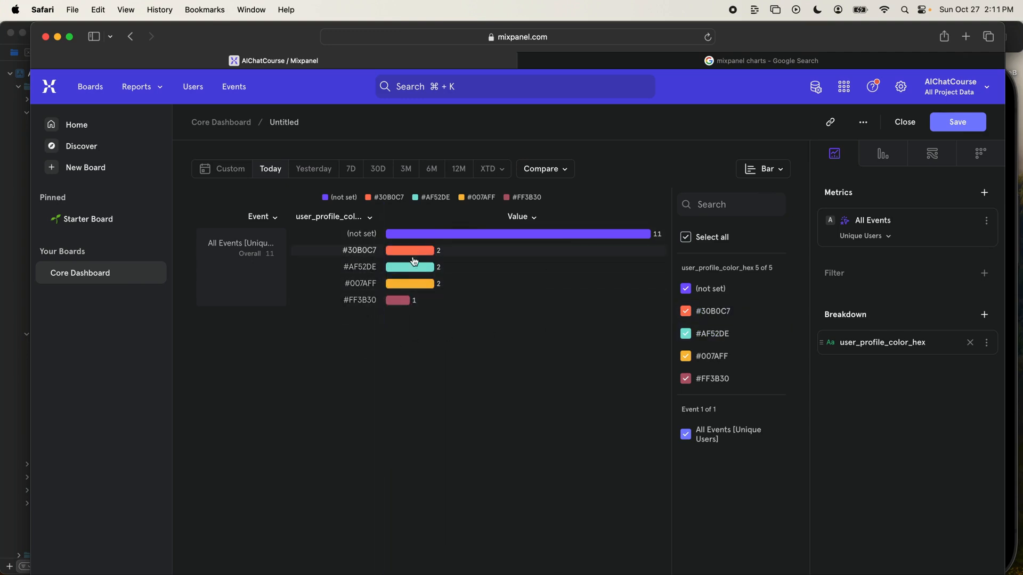
left_click(880, 352)
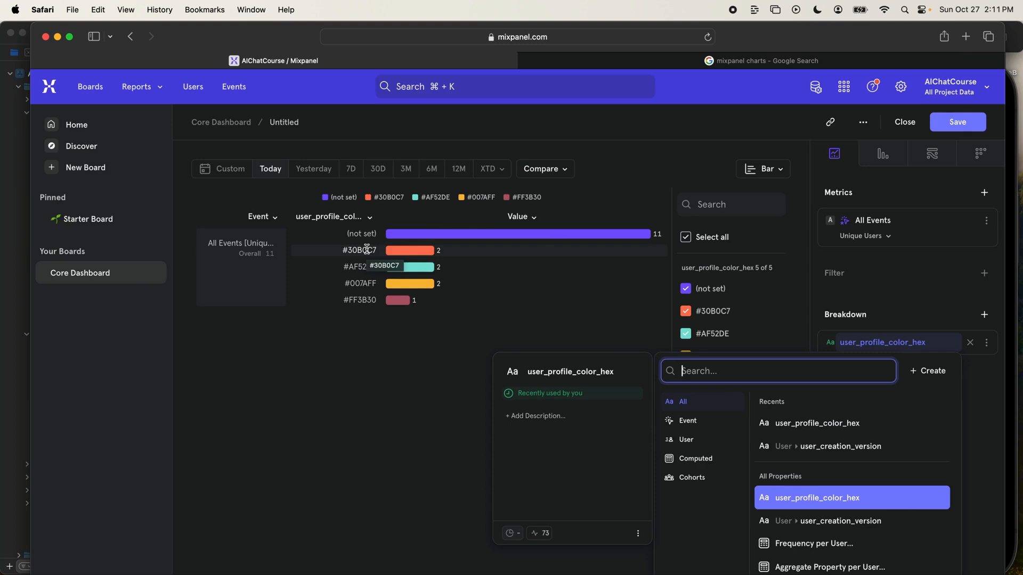
left_click(352, 373)
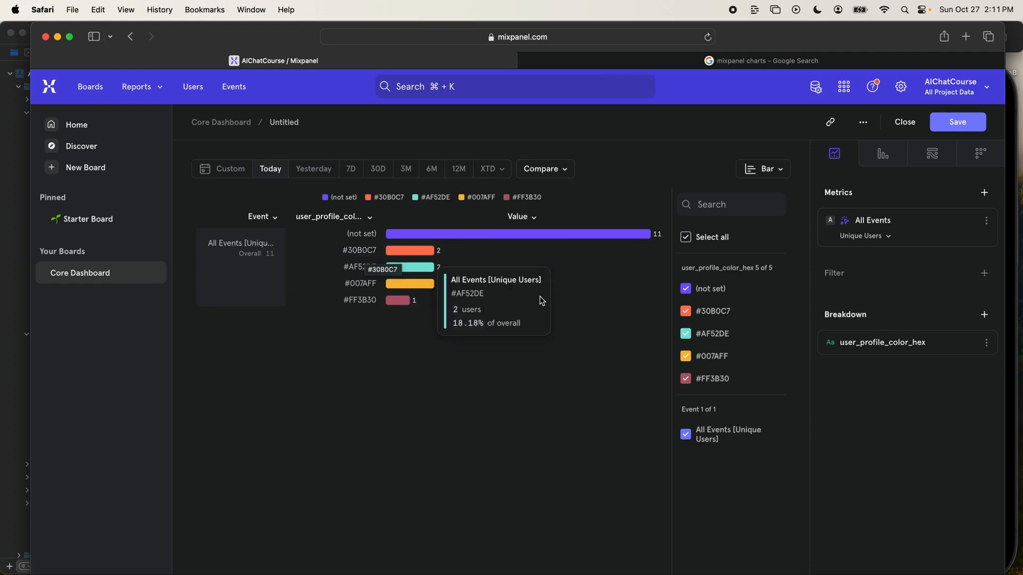
left_click(686, 290)
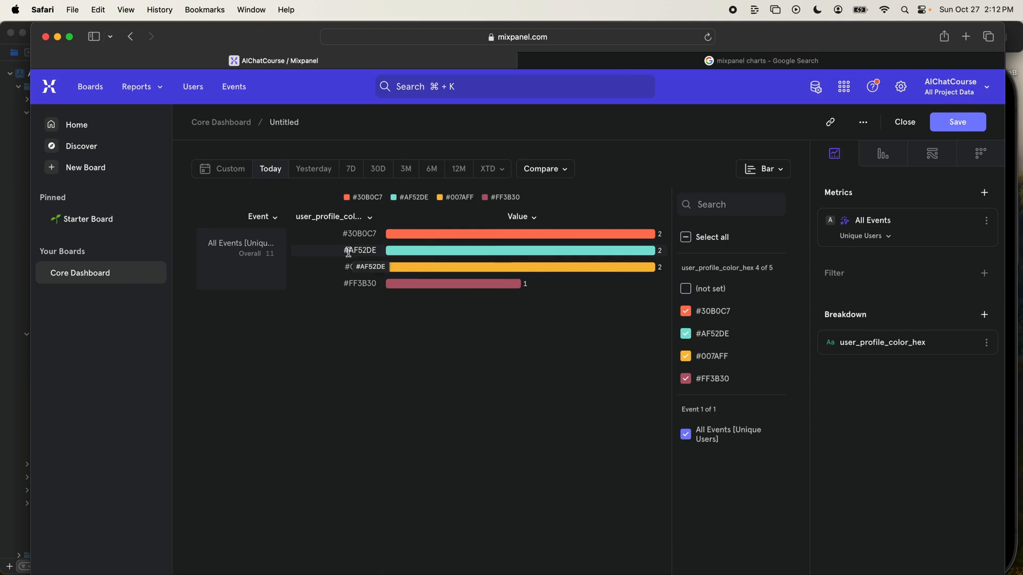
mouse_move(432, 257)
mouse_move(906, 350)
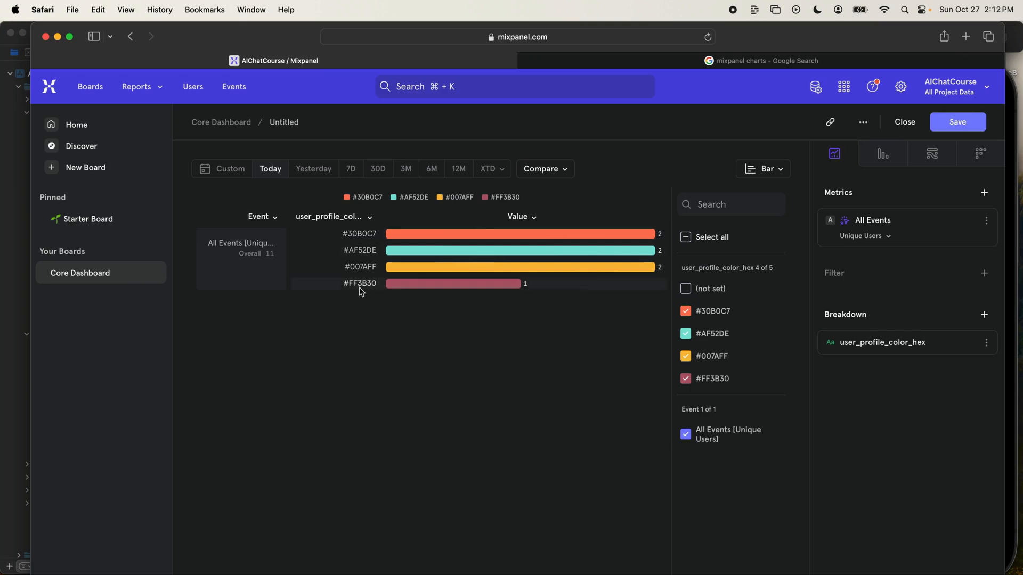
left_click(866, 347)
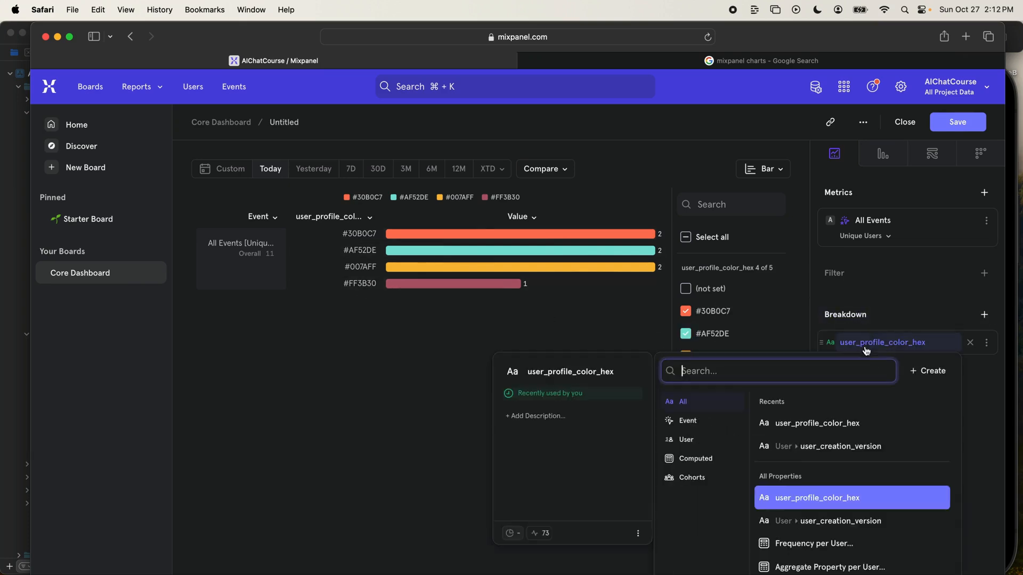
type("city")
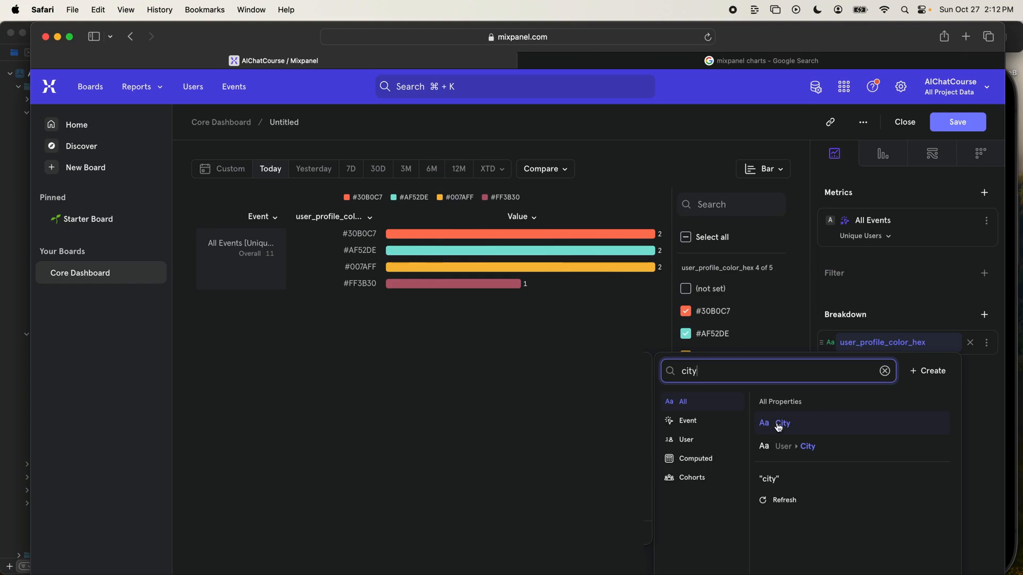
left_click(778, 423)
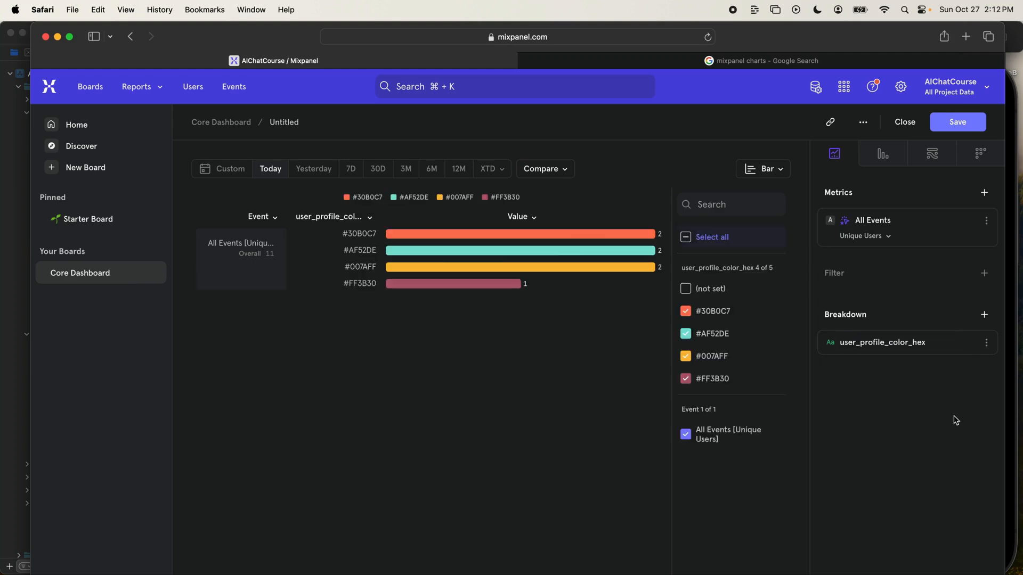
- Name the report Active Users - Today - By Profile Color and save it
left_click(289, 126)
type("Active Users - Today - By Profile Color")
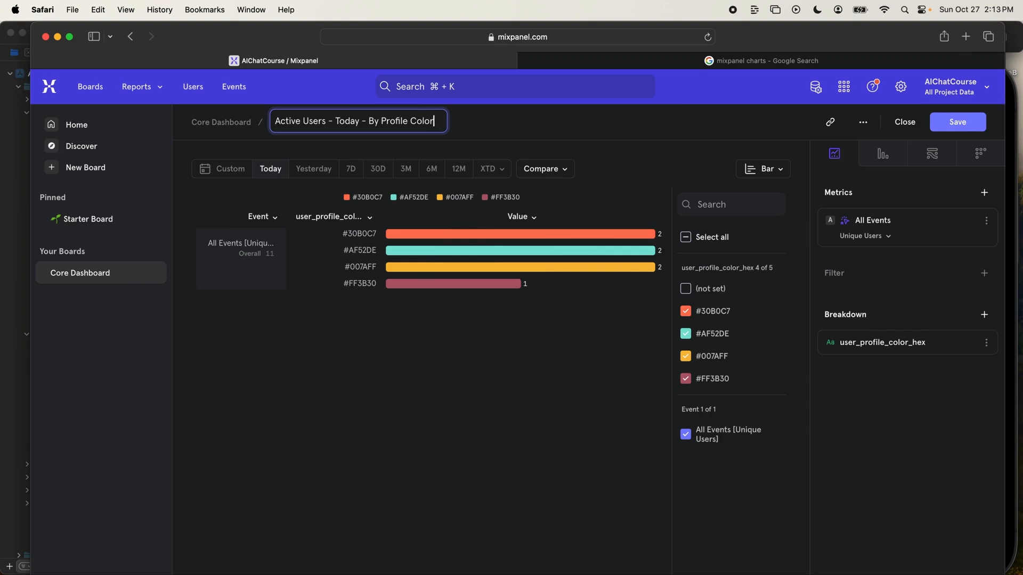
left_click(980, 127)
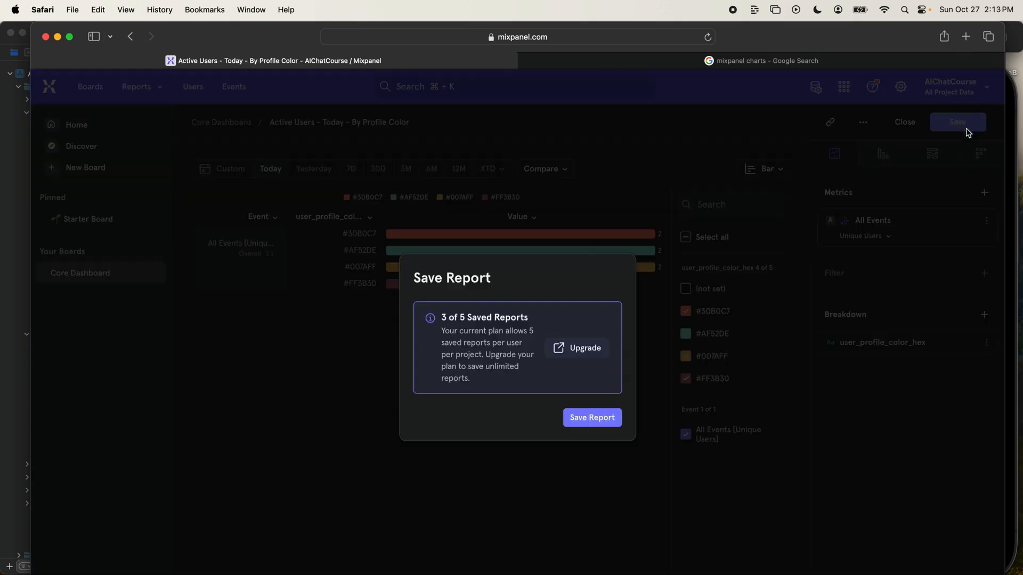
left_click(587, 418)
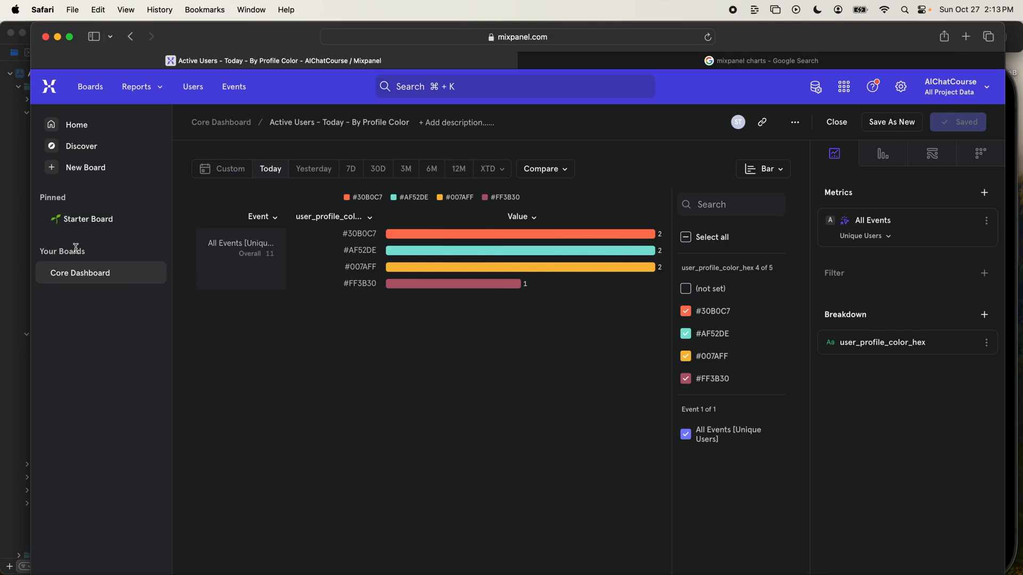
- On the Core Dashboard, place the Active Users report beside Most Chatted w/ Avatars and the Create Avatar Funnel beside the Onboarding Funnel
left_click(85, 273)
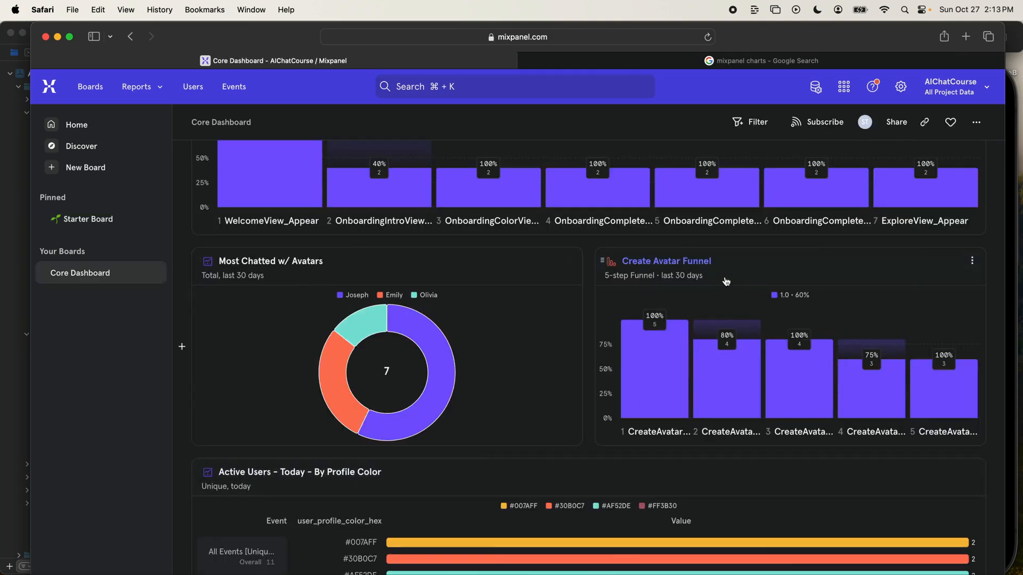
left_click_drag(555, 474, 588, 354)
left_click_drag(590, 348, 589, 347)
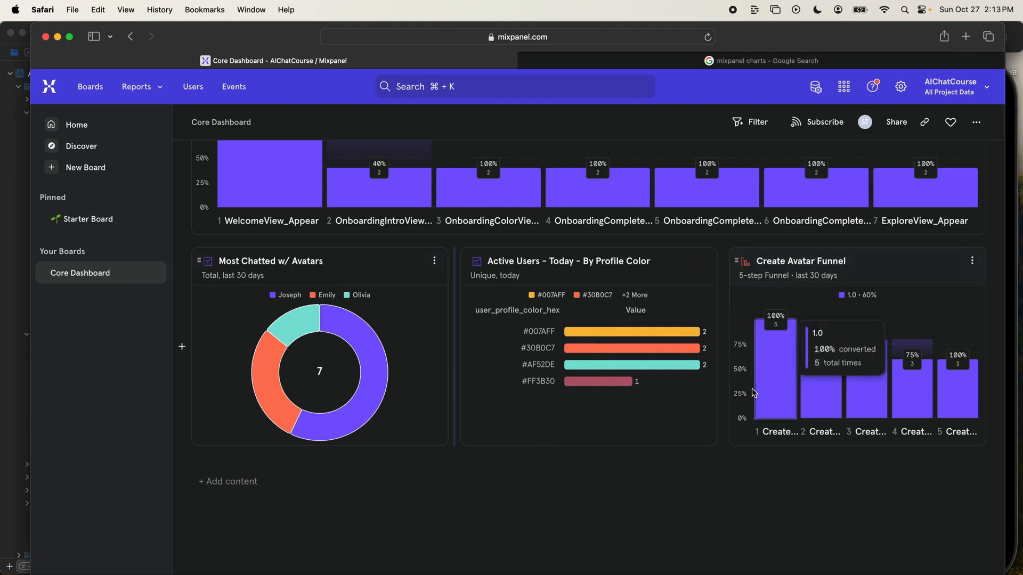
scroll(762, 341, "up", 3)
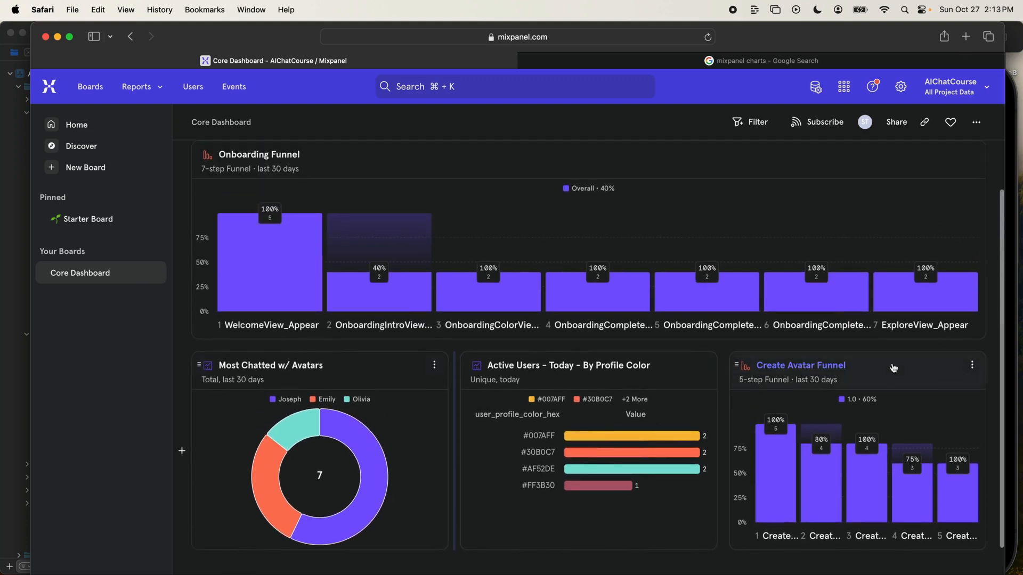
left_click_drag(892, 368, 948, 215)
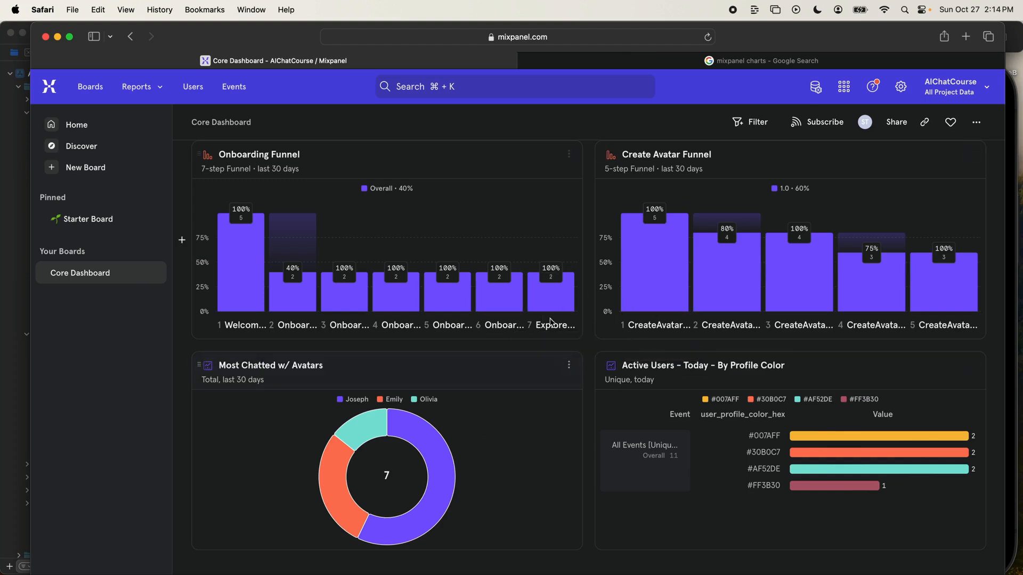
mouse_move(264, 259)
mouse_move(543, 310)
mouse_move(434, 290)
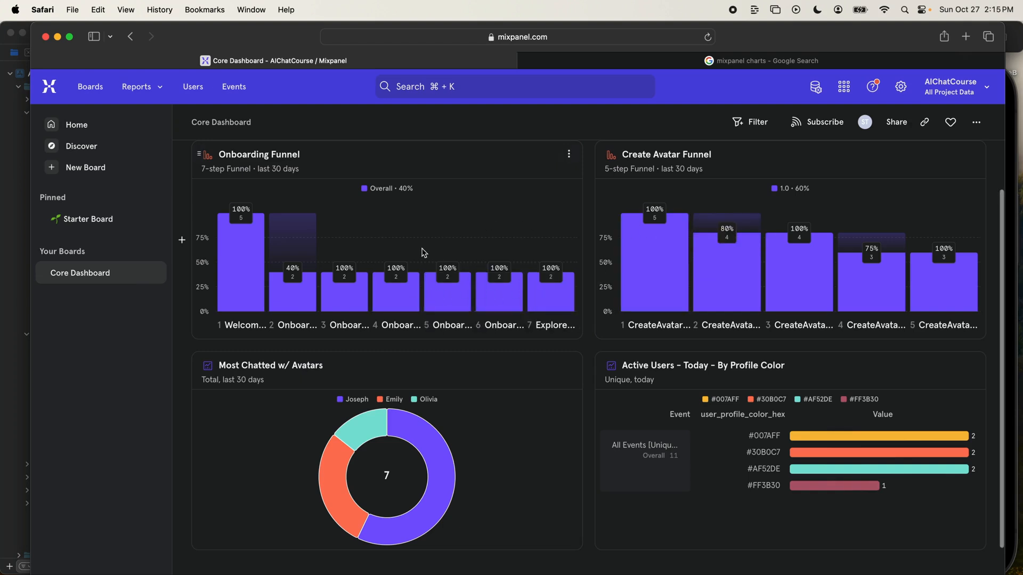
mouse_move(442, 272)
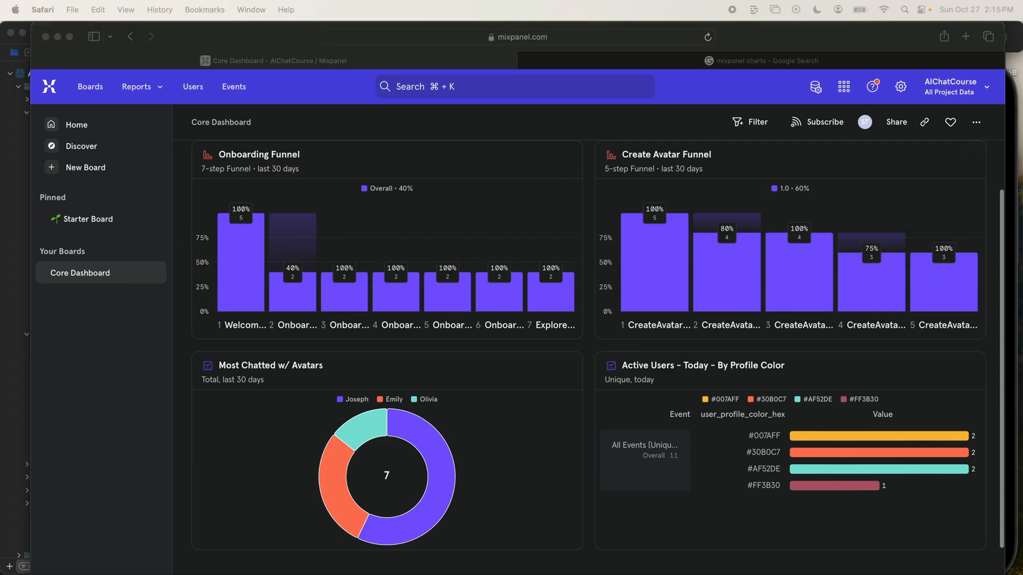
- Switch to the Firebase Crashlytics dashboard and filter it to the Non-fatals event type
left_click_drag(853, 1, 788, 94)
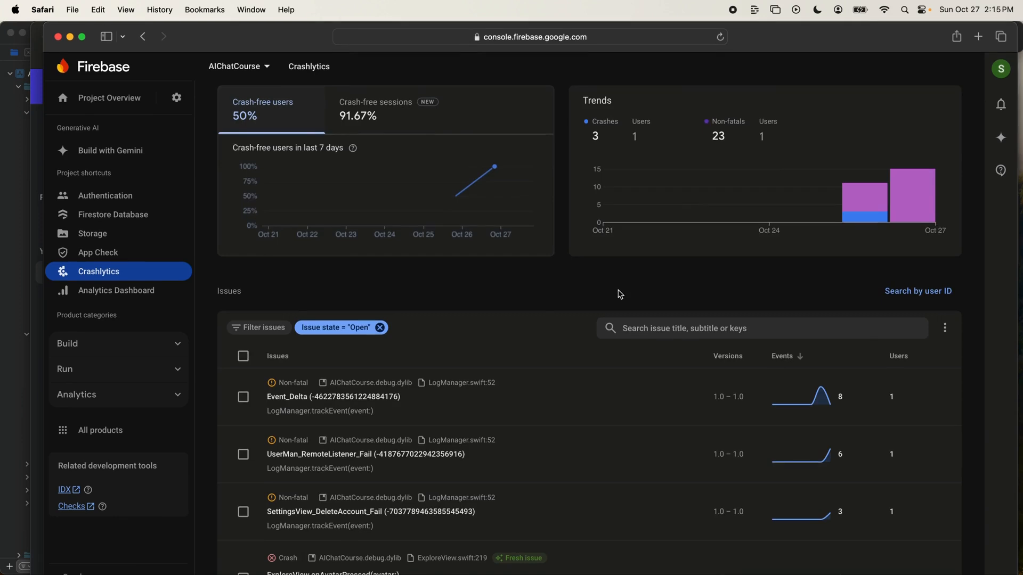
scroll(619, 295, "up", 3)
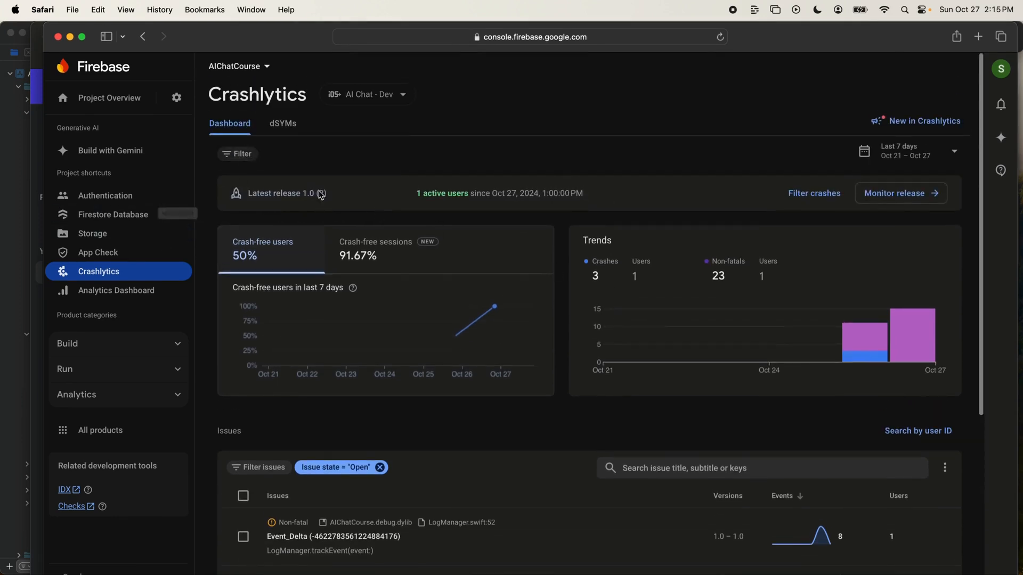
left_click(238, 153)
left_click(273, 185)
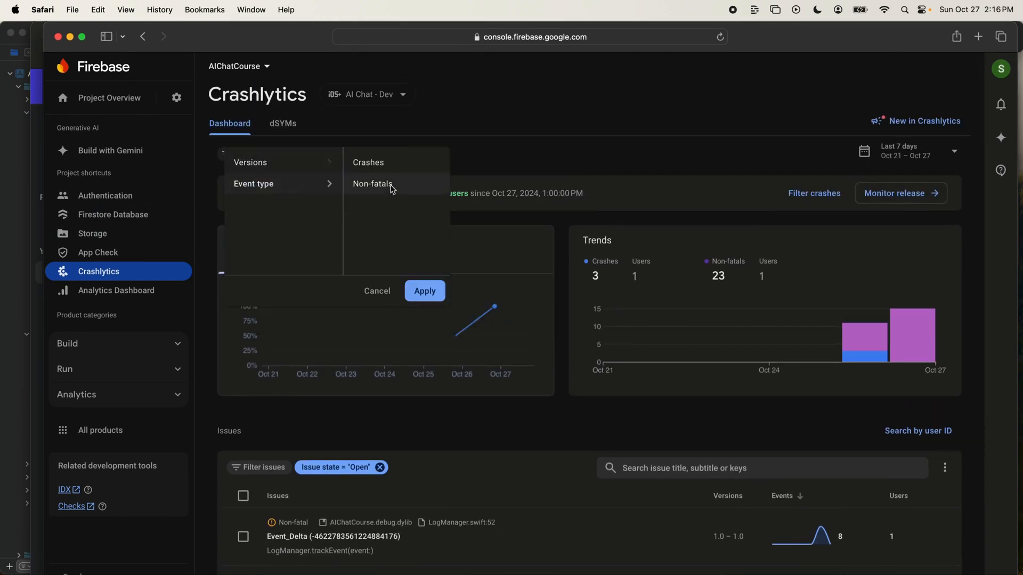
left_click(386, 186)
left_click(434, 296)
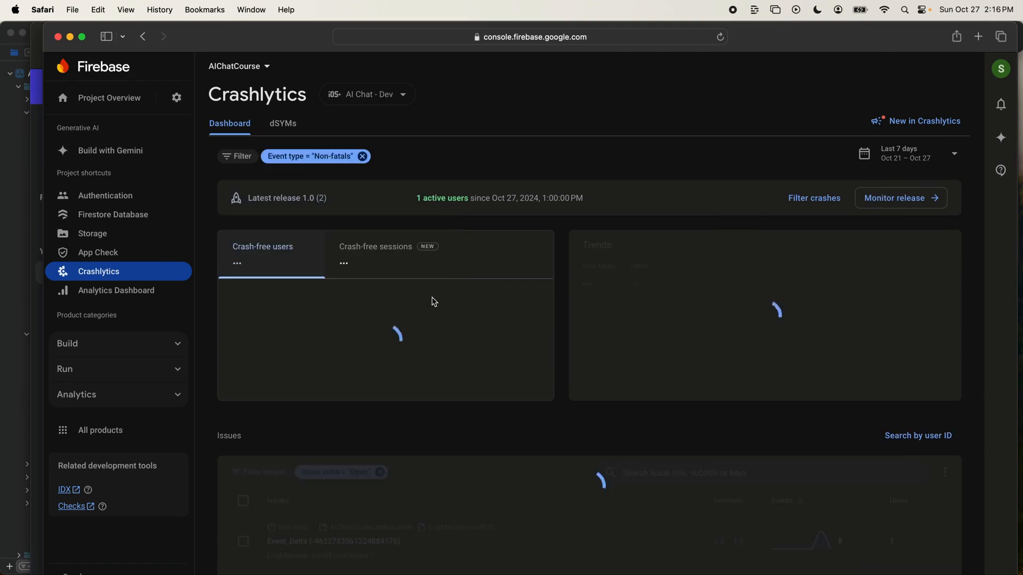
- Close the Event_Delta issue in the Crashlytics issues list
scroll(588, 199, "down", 5)
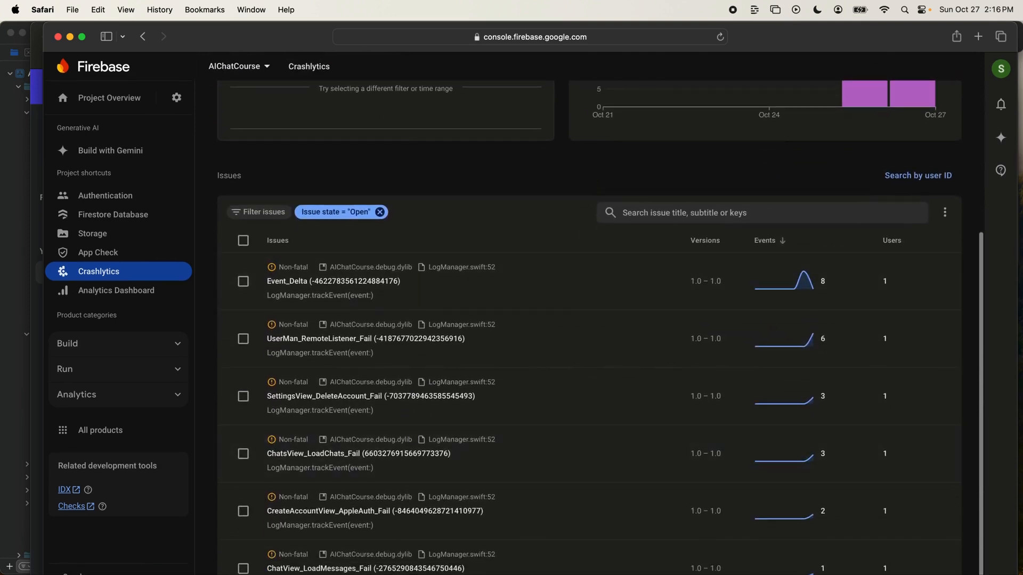
scroll(511, 232, "down", 2)
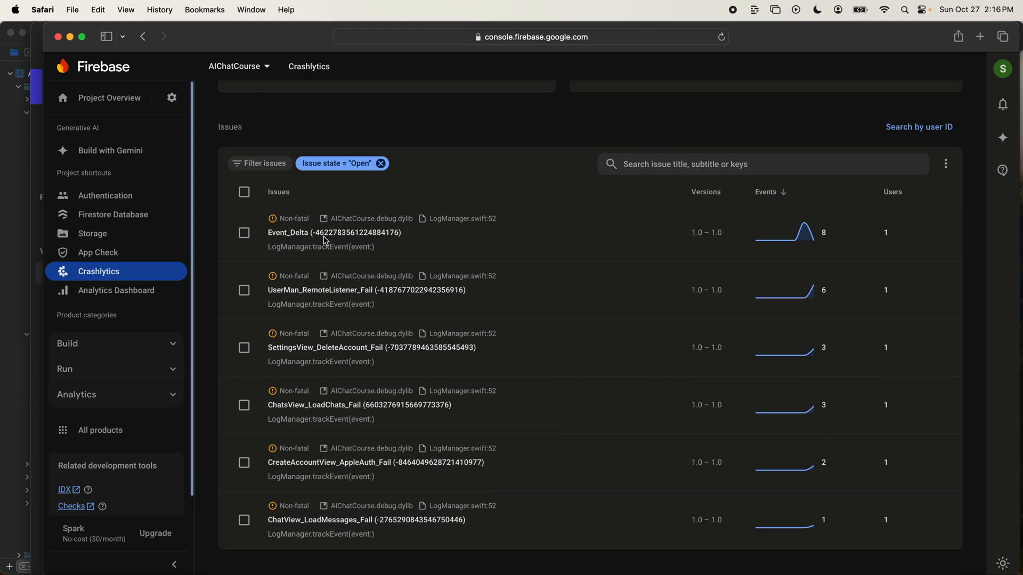
scroll(478, 320, "up", 2)
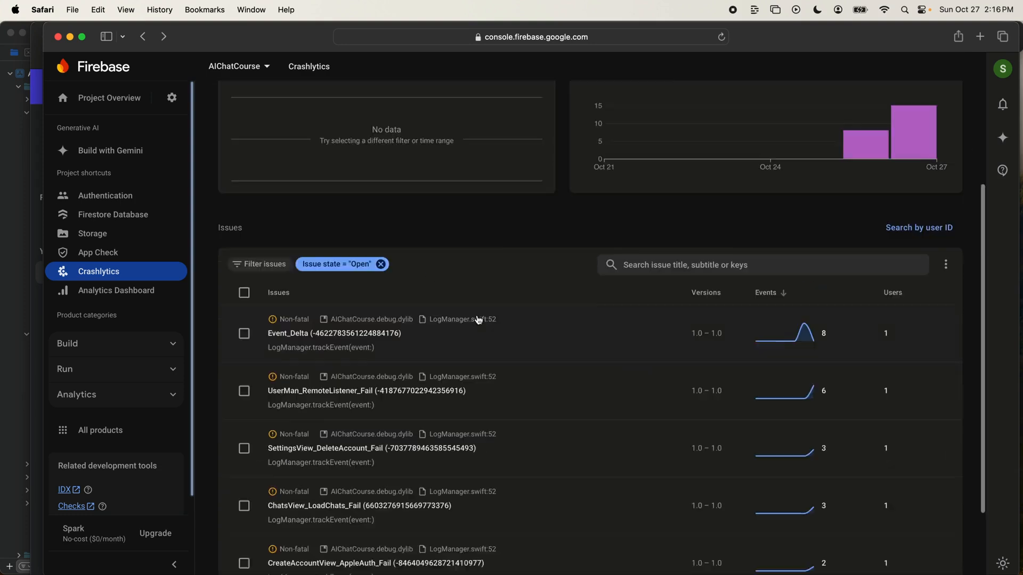
scroll(478, 320, "down", 2)
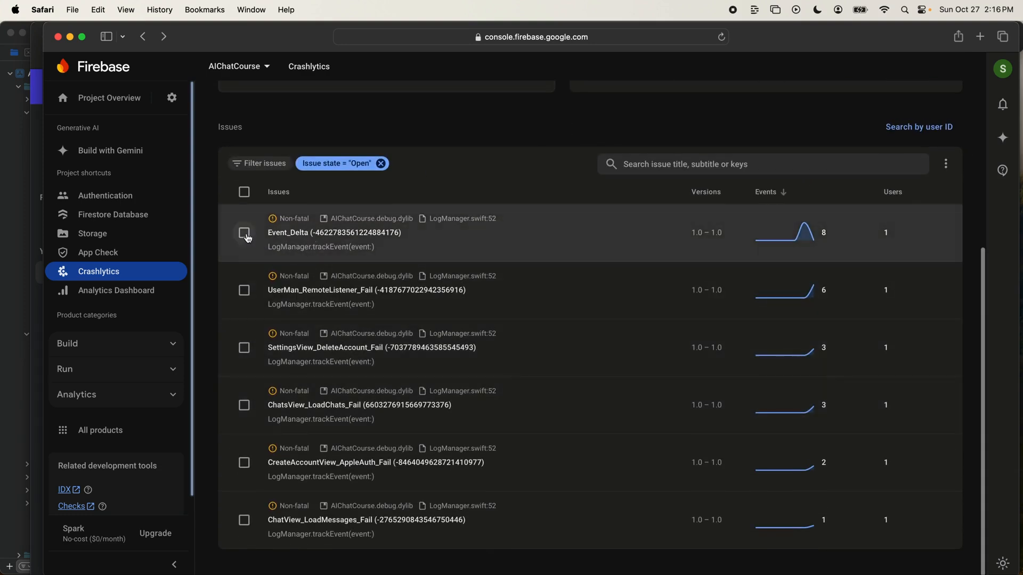
left_click(244, 234)
left_click(345, 170)
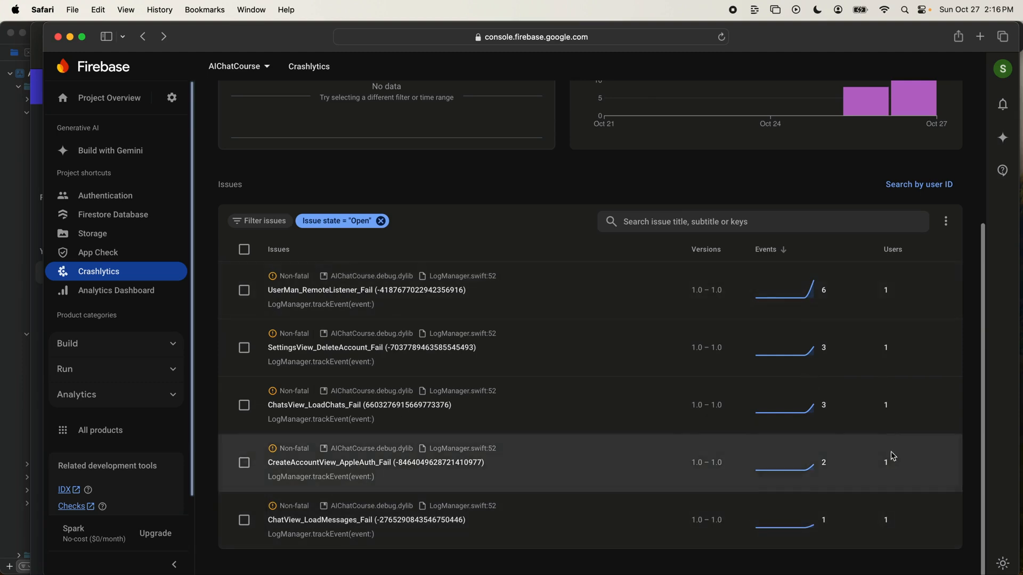
- Open the CreateAccountView_AppleAuth_Fail issue and look over the stack trace of its event
scroll(532, 238, "up", 4)
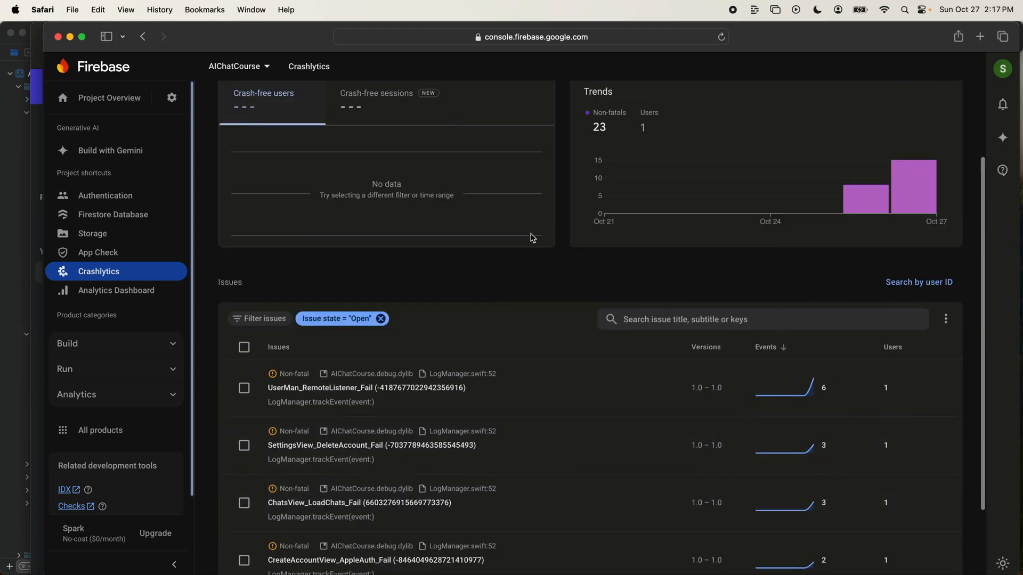
scroll(533, 239, "down", 4)
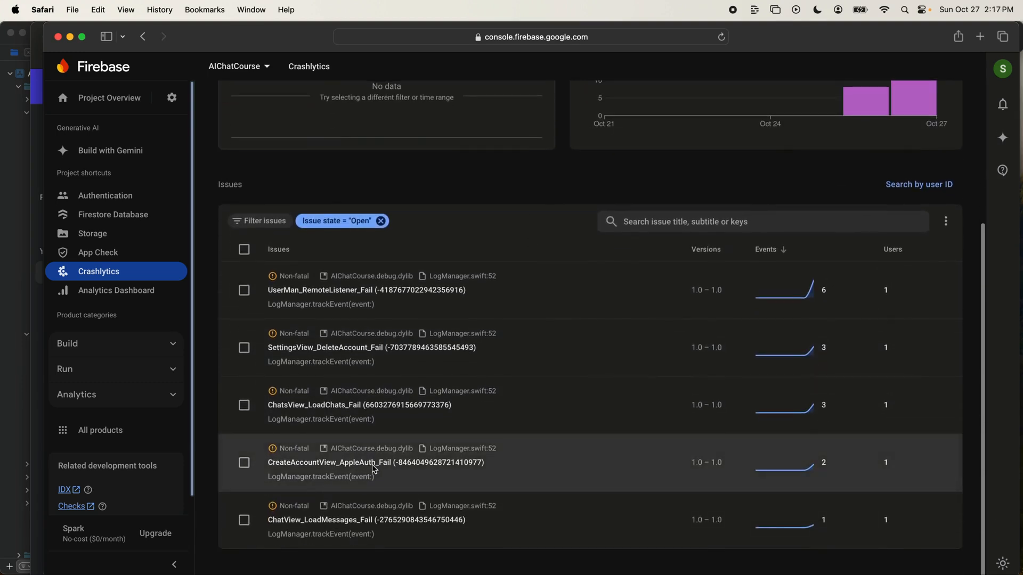
left_click(539, 466)
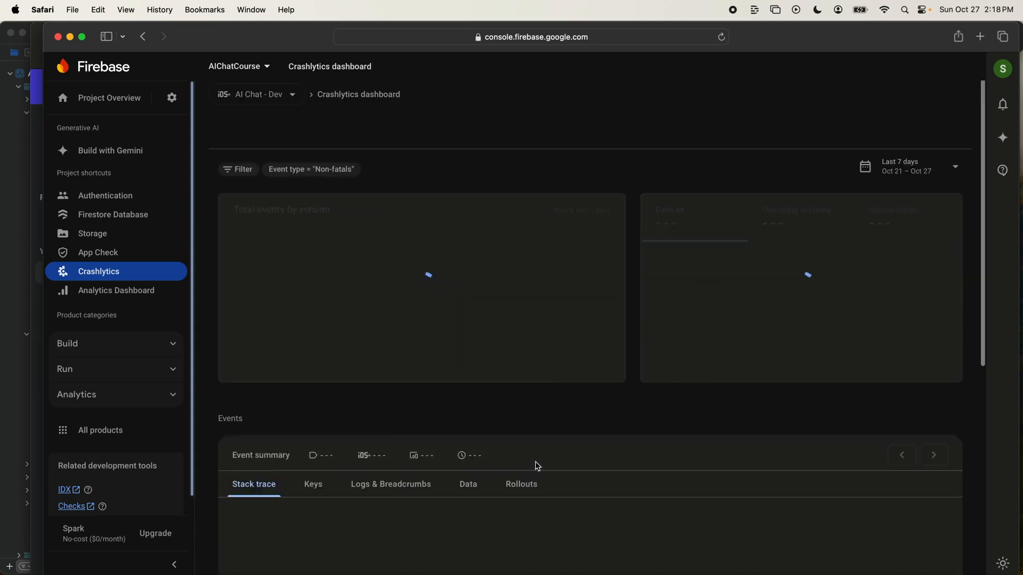
scroll(627, 280, "down", 1)
scroll(627, 280, "down", 5)
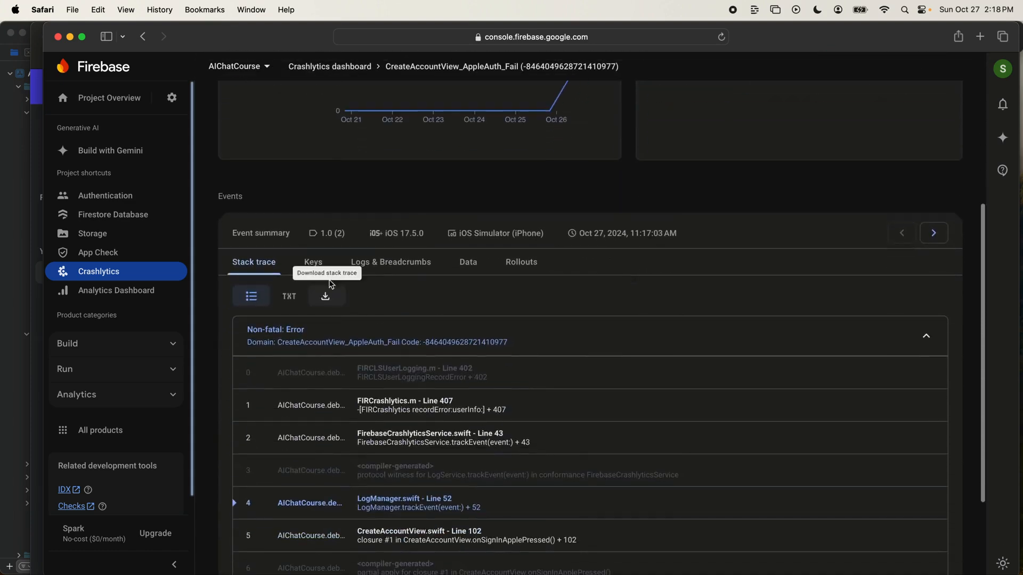
- Show the event's keys and examine the error_description value
left_click(316, 263)
double_click(270, 378)
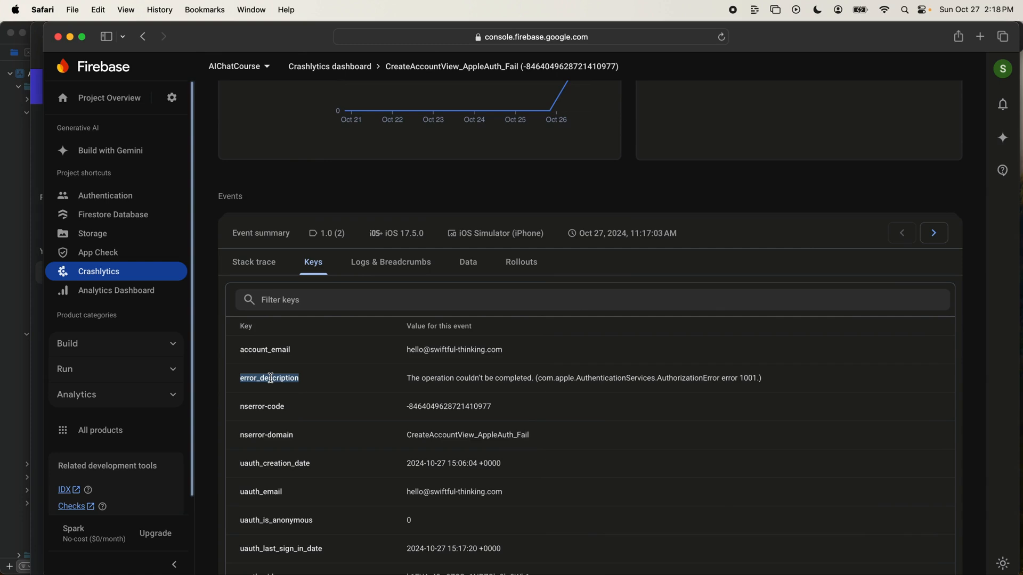
triple_click(420, 381)
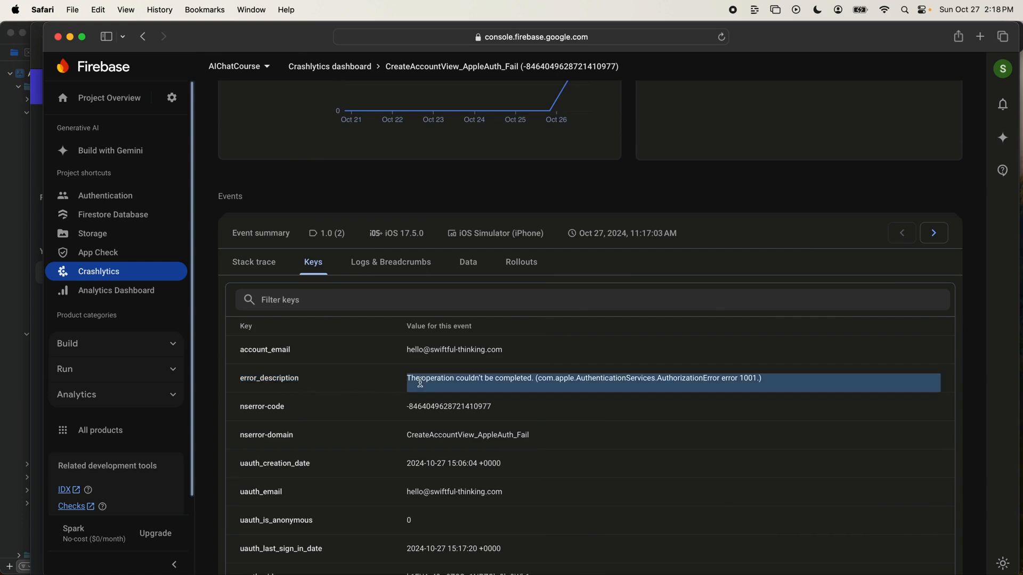
double_click(609, 378)
left_click_drag(609, 378, 749, 379)
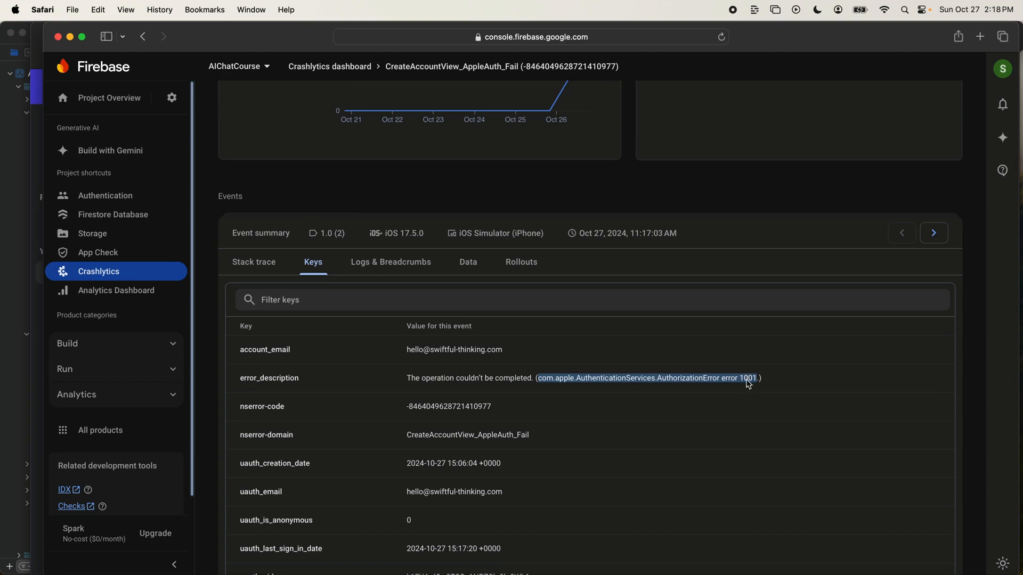
triple_click(259, 377)
triple_click(503, 387)
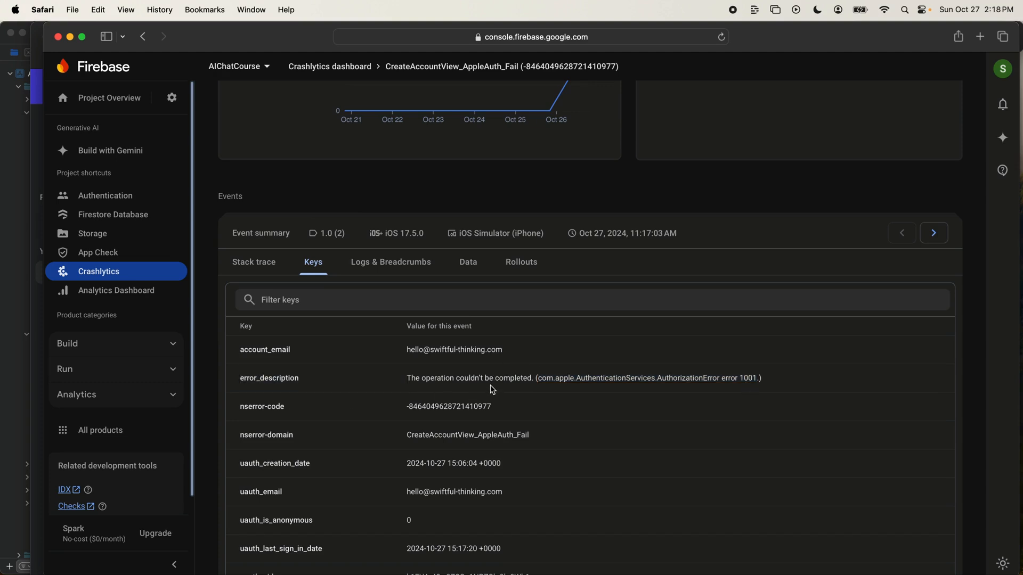
- Compare the keys of the issue's two events and read through the older event's error description and user properties
left_click(935, 235)
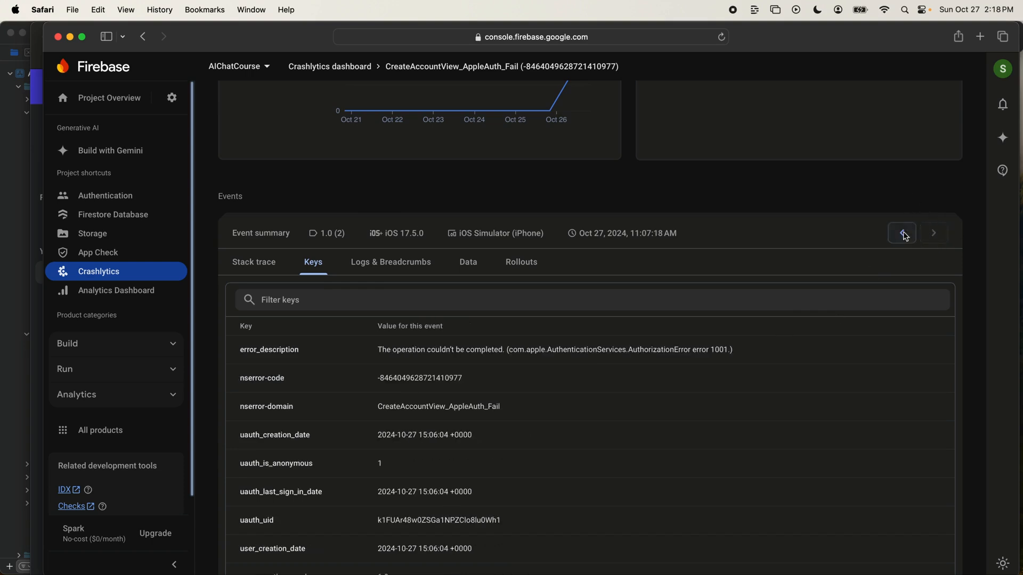
left_click(903, 233)
left_click(933, 234)
left_click(901, 235)
left_click(932, 234)
triple_click(468, 350)
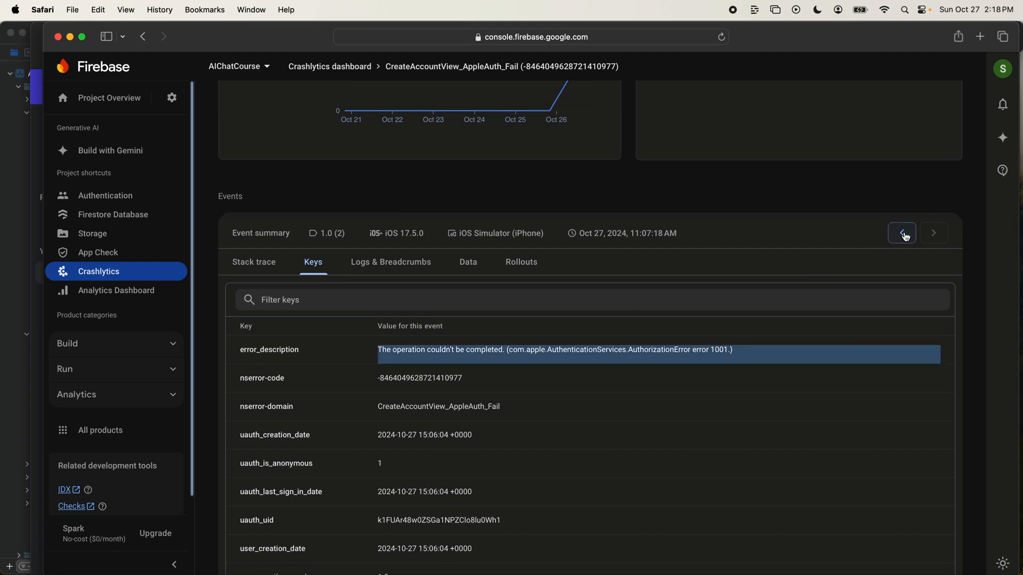
scroll(658, 226, "down", 3)
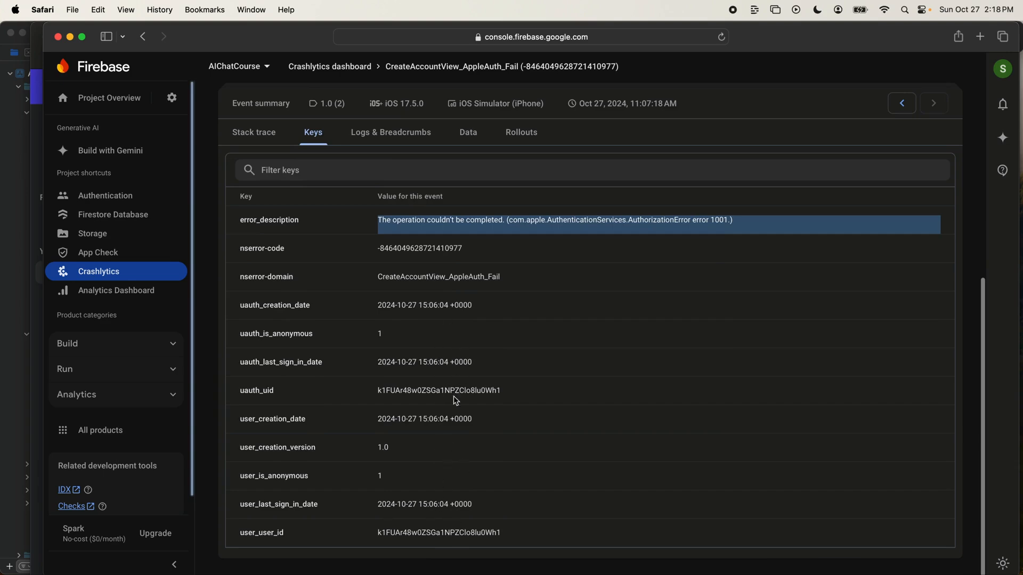
- Check the older event's logs and breadcrumbs, and copy the user ID from its data
left_click(417, 146)
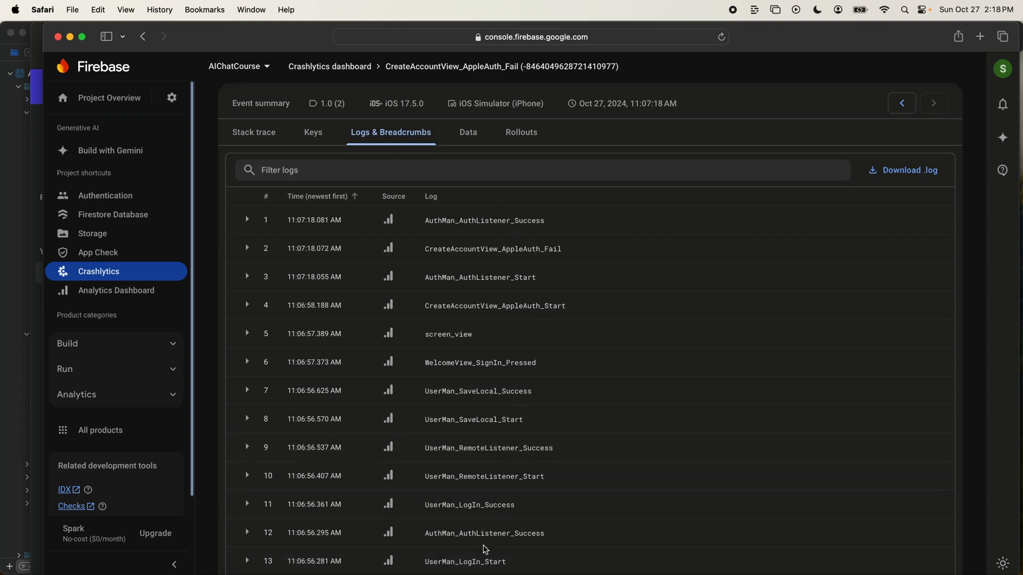
left_click(471, 141)
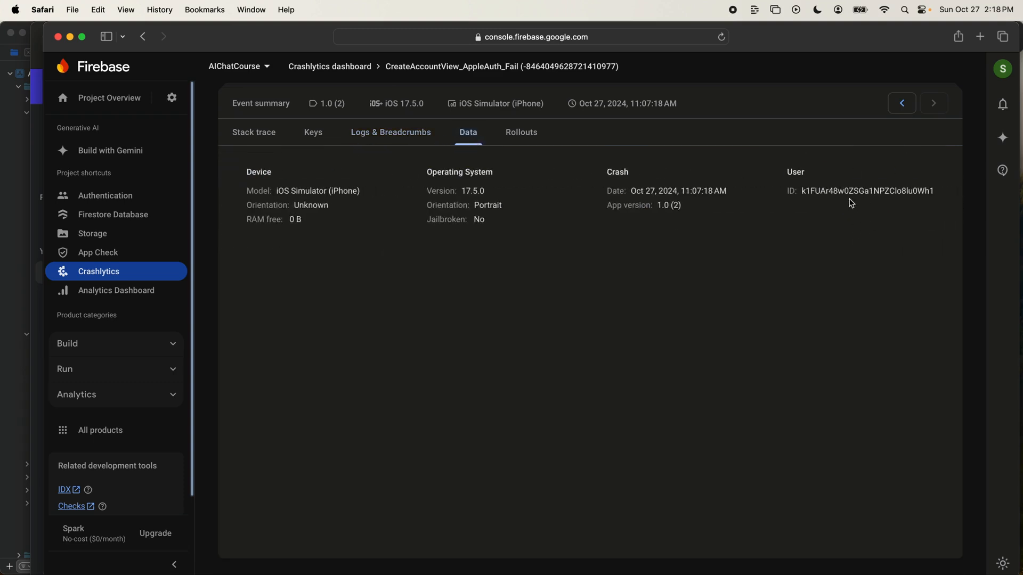
double_click(846, 219)
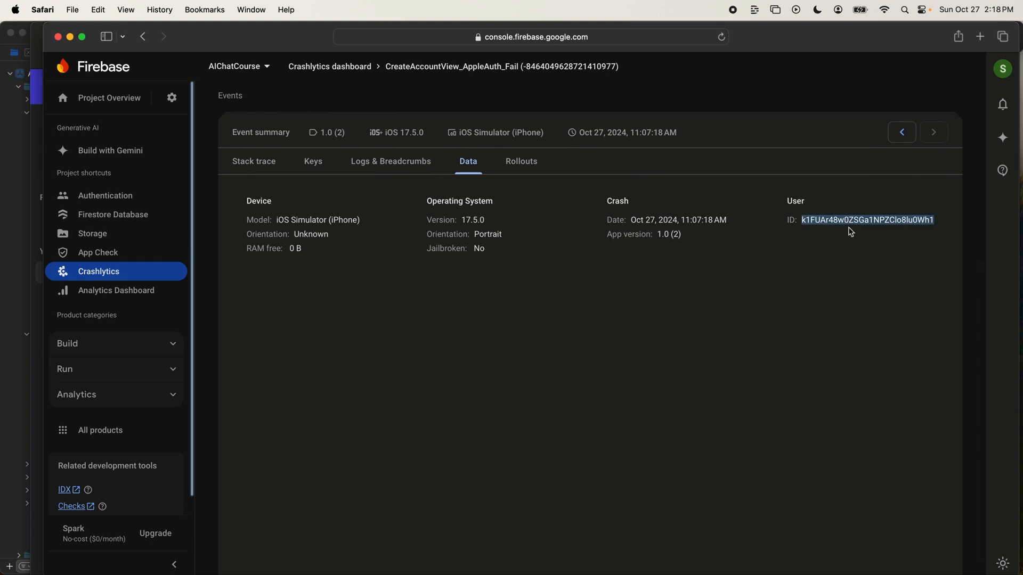
key("super+c")
- Return to the Crashlytics dashboard and remove the Non-fatals event type filter
scroll(480, 213, "up", 10)
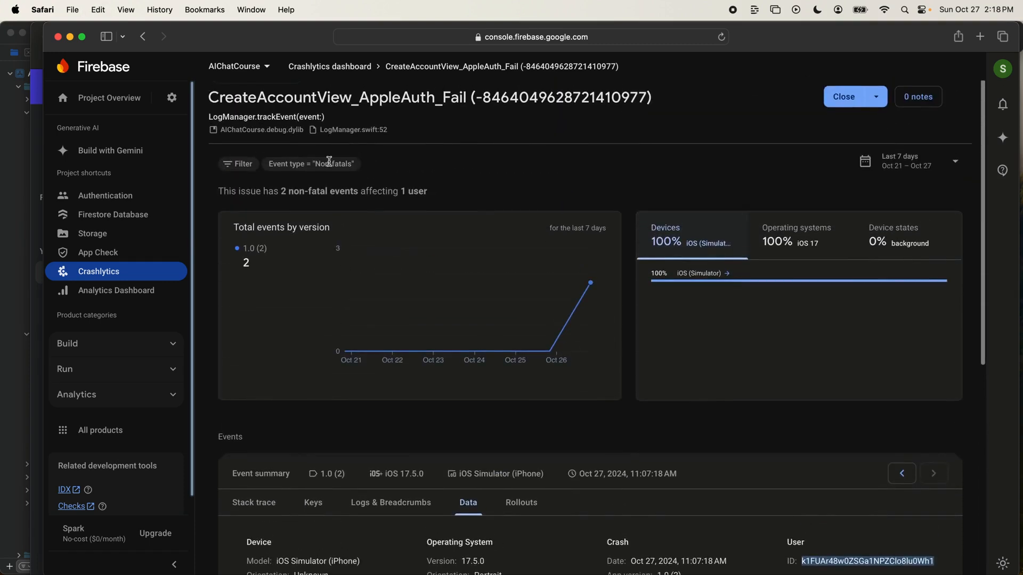
scroll(503, 237, "up", 1)
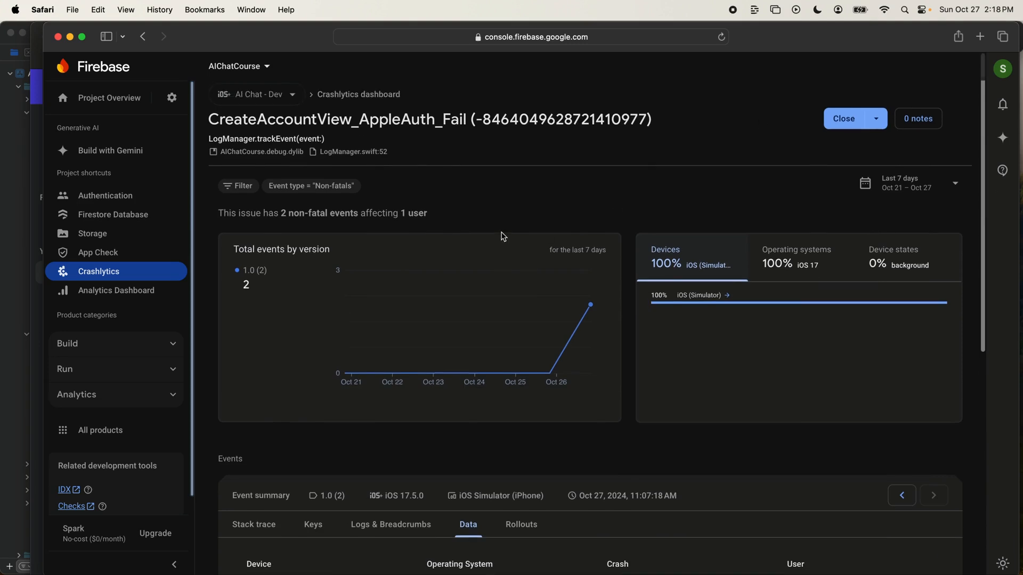
left_click(367, 92)
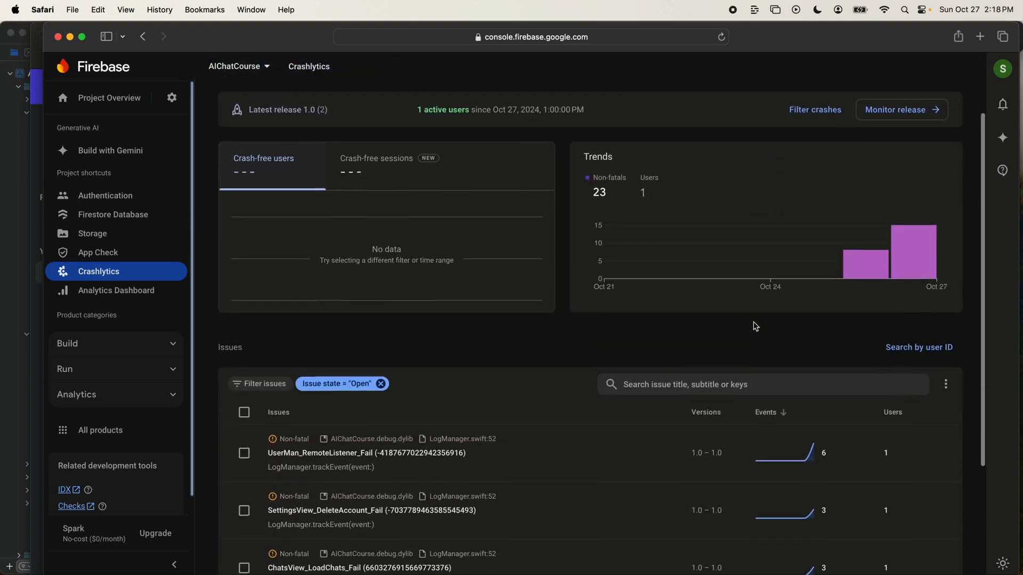
scroll(755, 326, "up", 3)
left_click(366, 135)
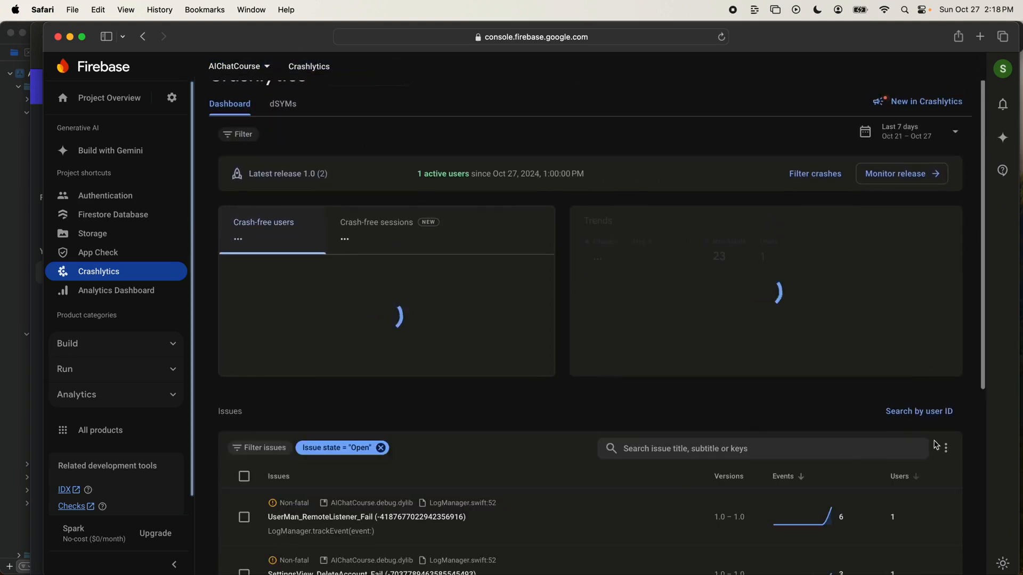
- Search the Crashlytics sessions by the copied user ID
left_click(911, 413)
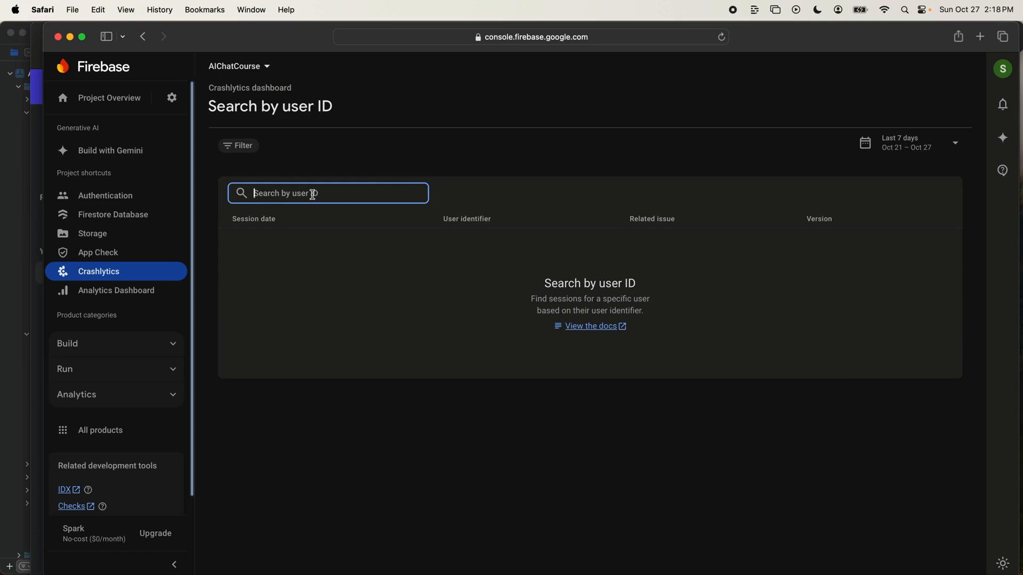
key("super+v")
key("Return")
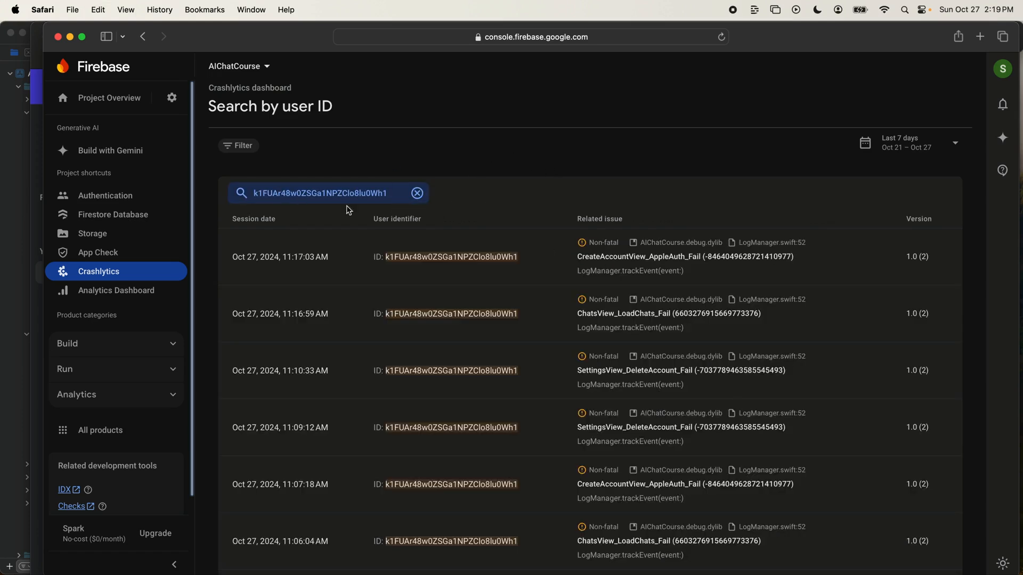
- Review the user's sessions with their related issues and return to the Crashlytics dashboard
scroll(556, 222, "down", 1)
scroll(554, 256, "down", 6)
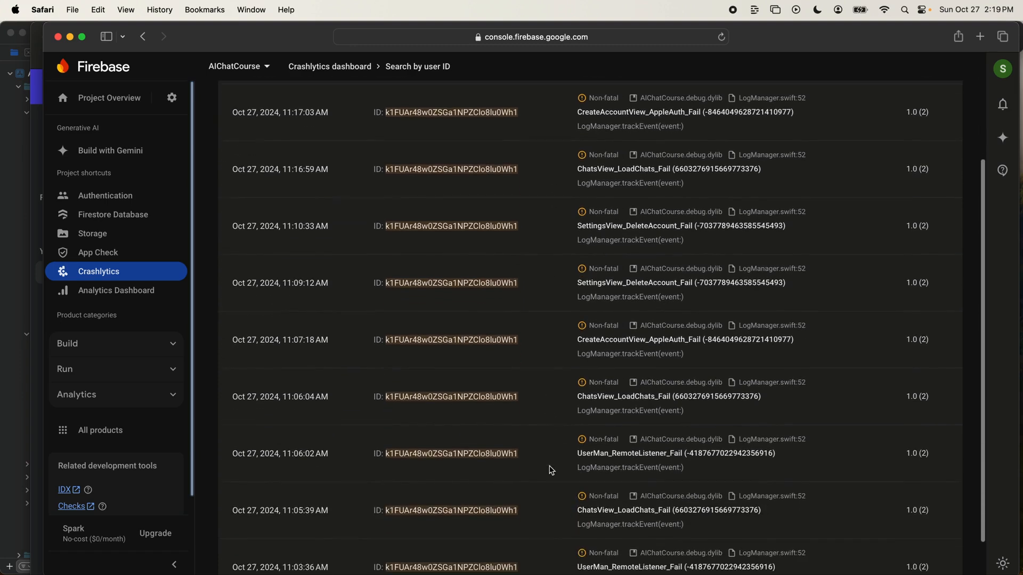
scroll(548, 482, "up", 6)
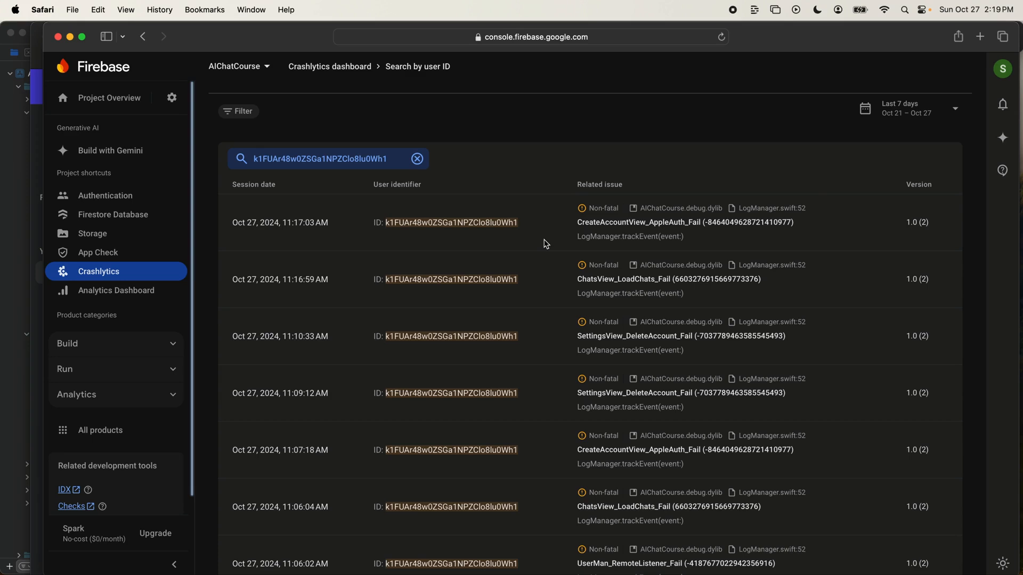
scroll(405, 100, "up", 2)
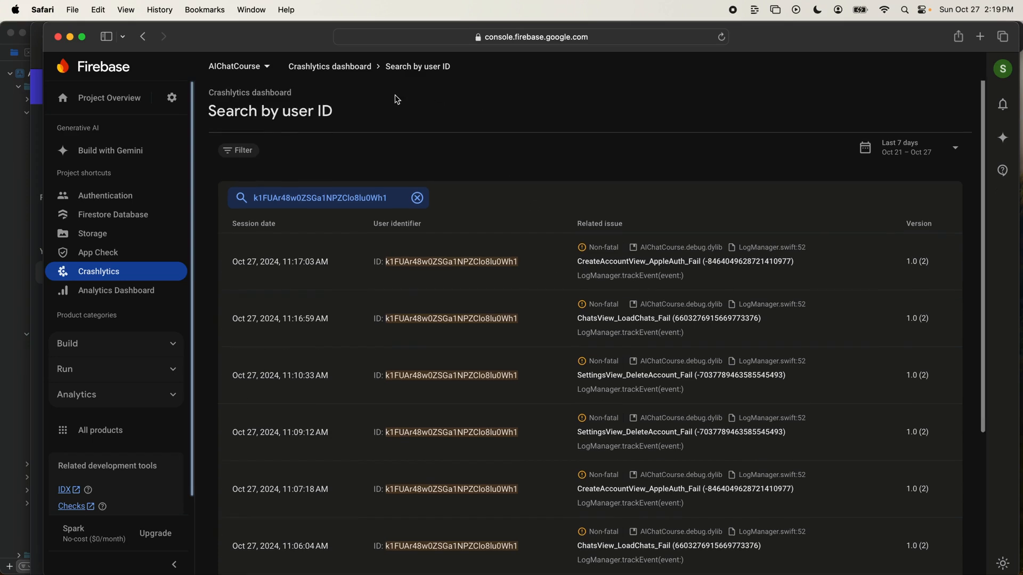
left_click(266, 89)
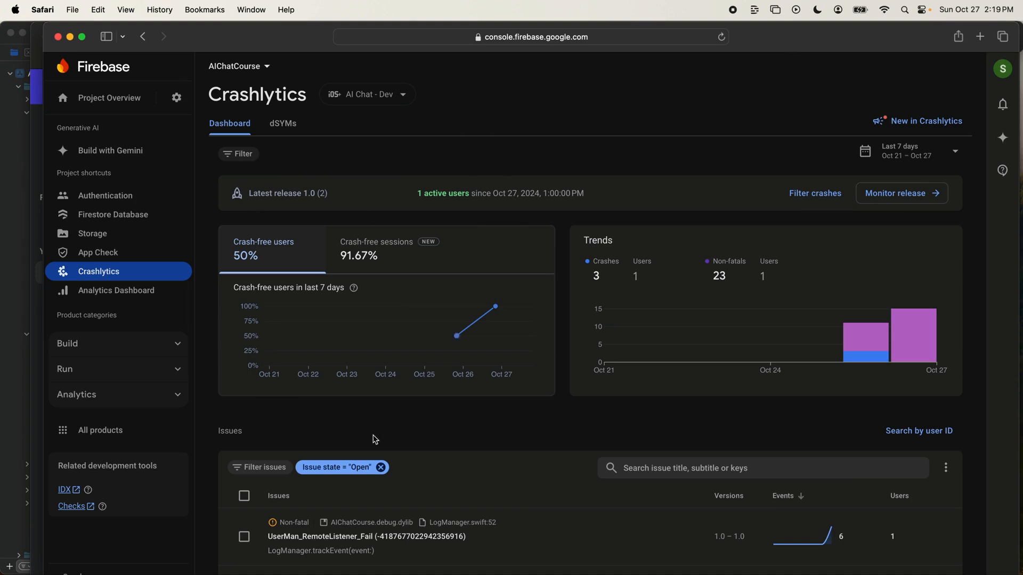
- Minimise the Crashlytics and Mixpanel browser windows and return to the beginning of the CreateAvatarView code in Xcode
left_click(70, 36)
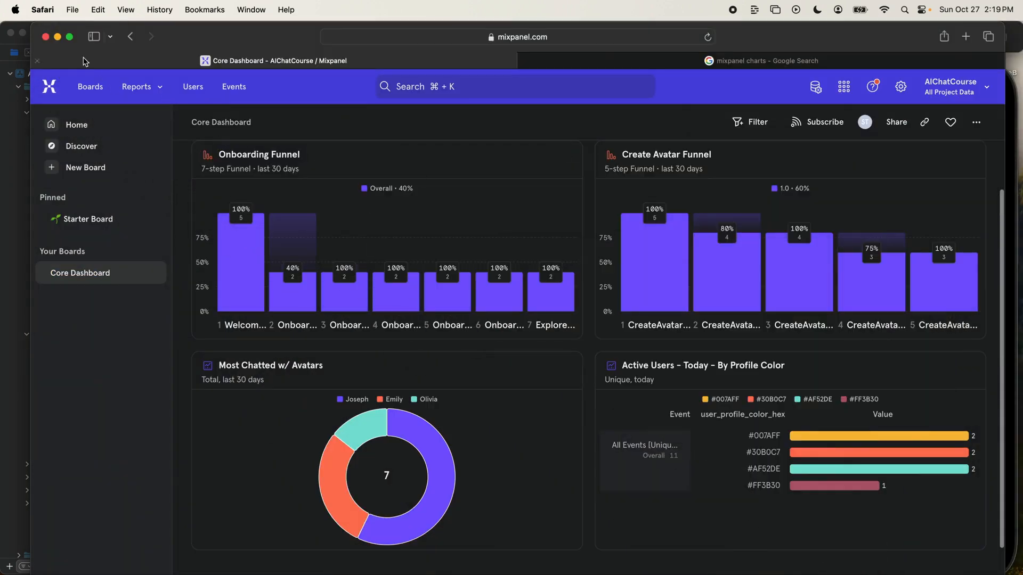
left_click(58, 37)
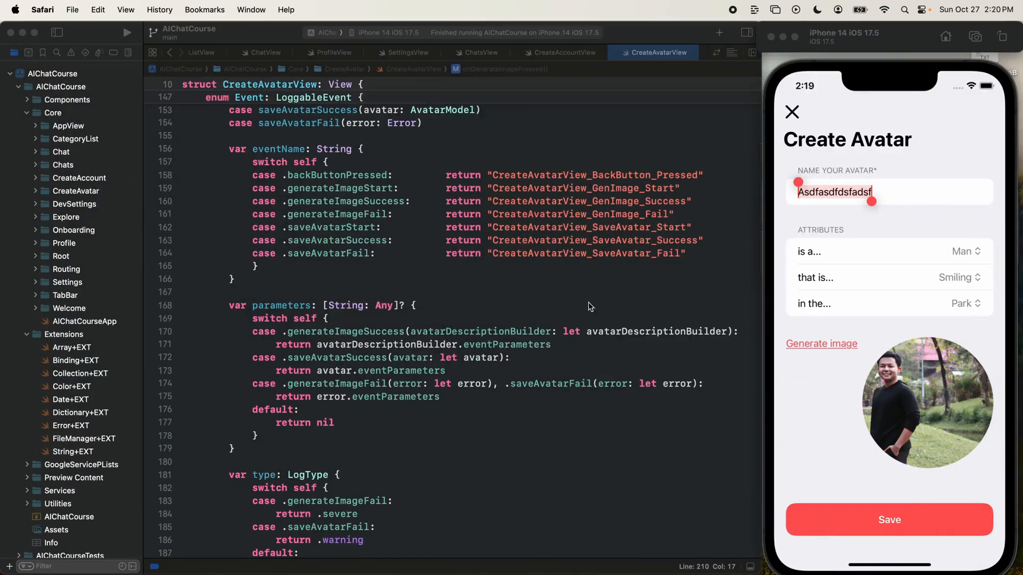
scroll(461, 301, "up", 15)
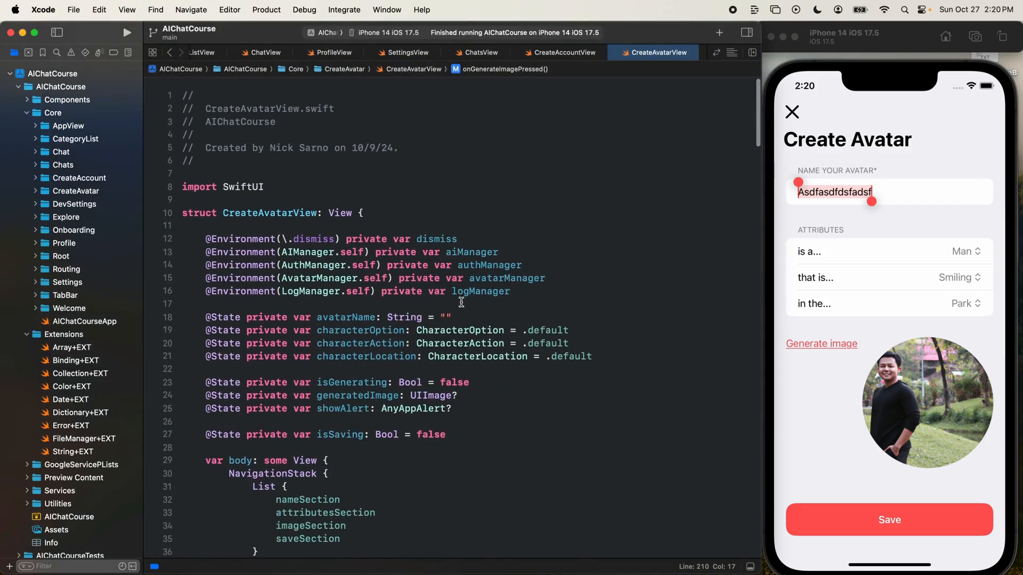
left_click(461, 176)
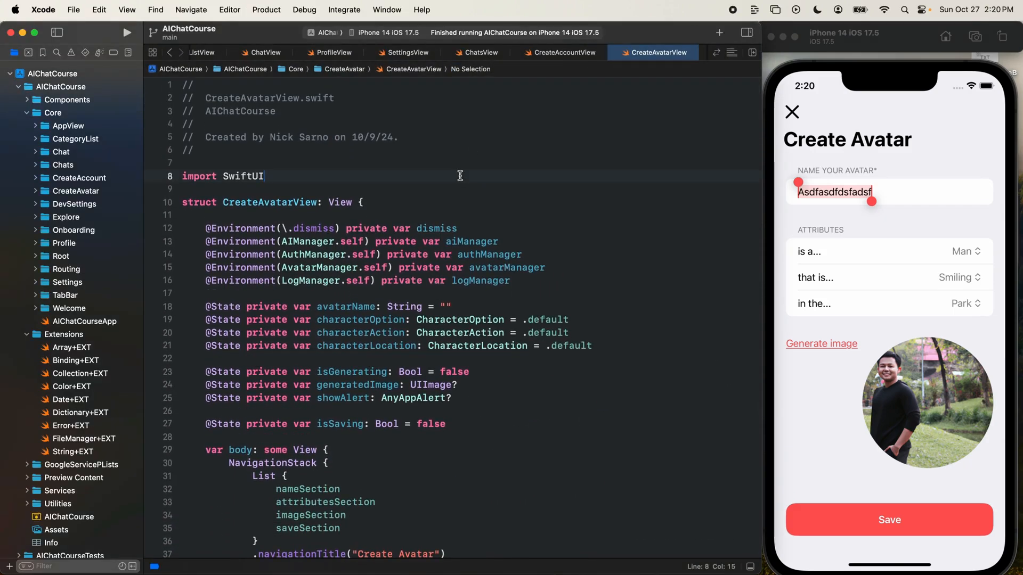
- Close the Create Avatar screen in the iPhone simulator and show the app's Explore screen
left_click(792, 112)
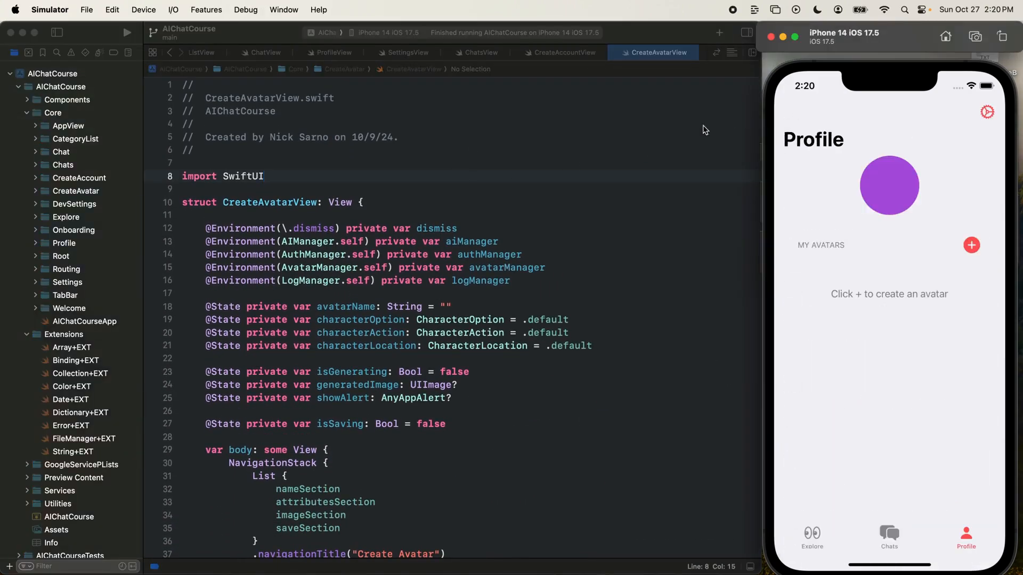
left_click(811, 534)
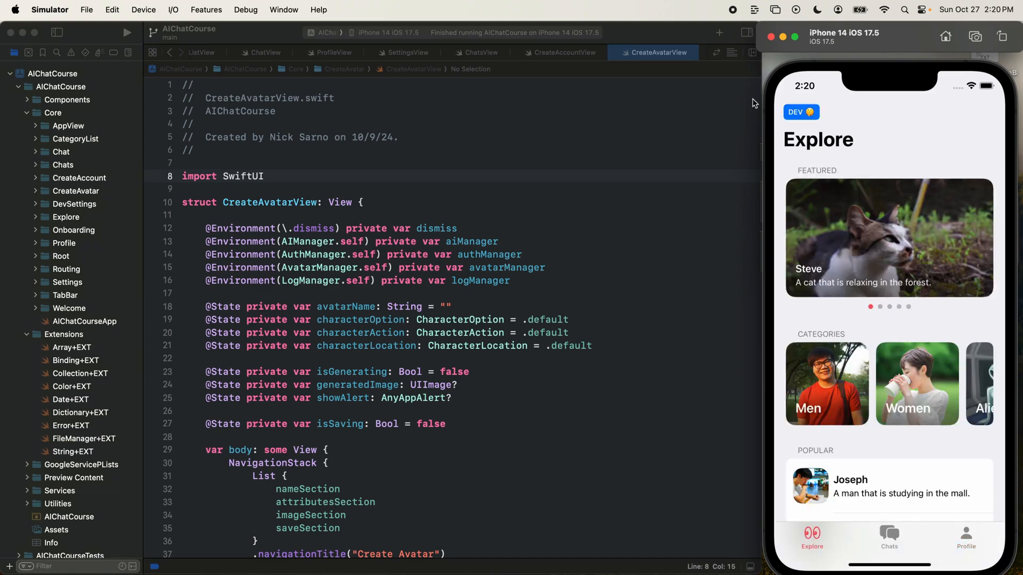